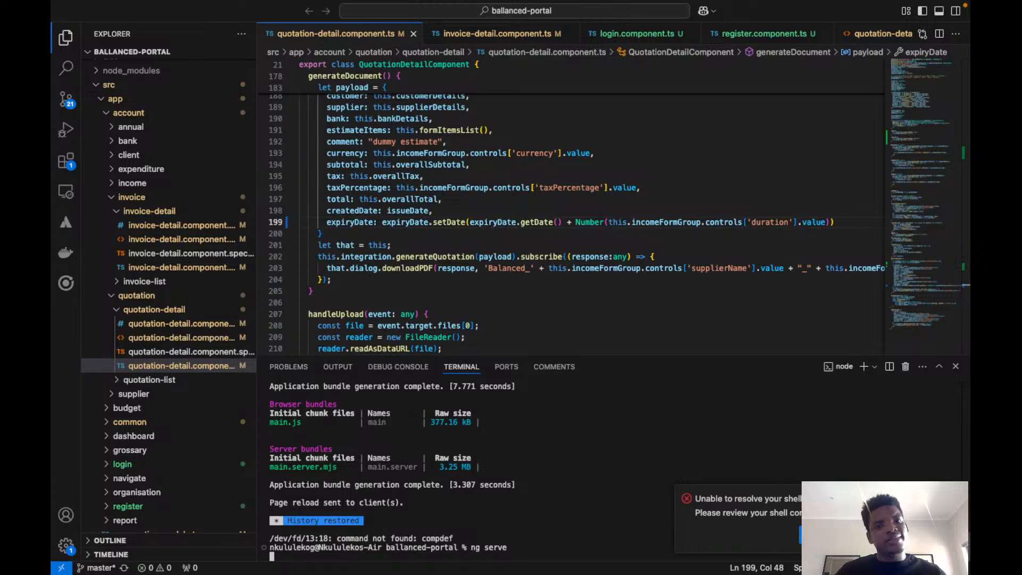
Switch to the browser and examine the supplier, customer, issue date and valid-until details in the generated Cypcode quote PDF.
key(super+Tab)
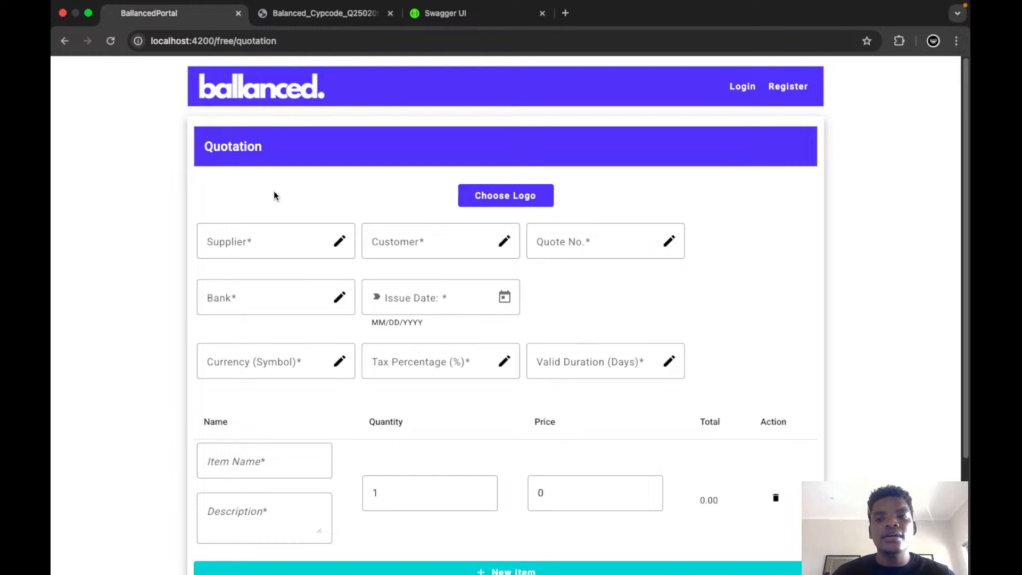
click(326, 11)
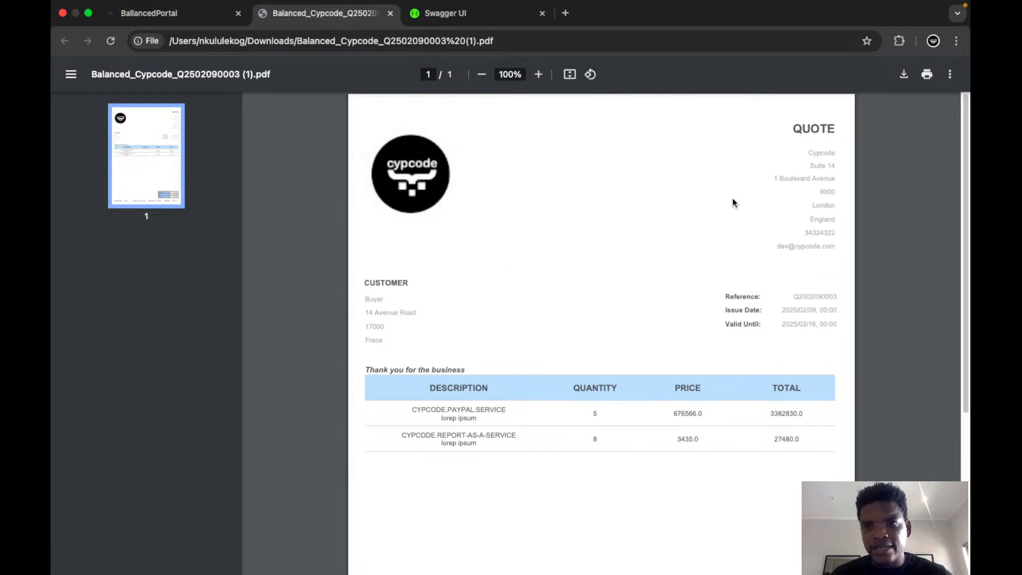
scroll(732, 202, down, 3)
drag(959, 196, 963, 333)
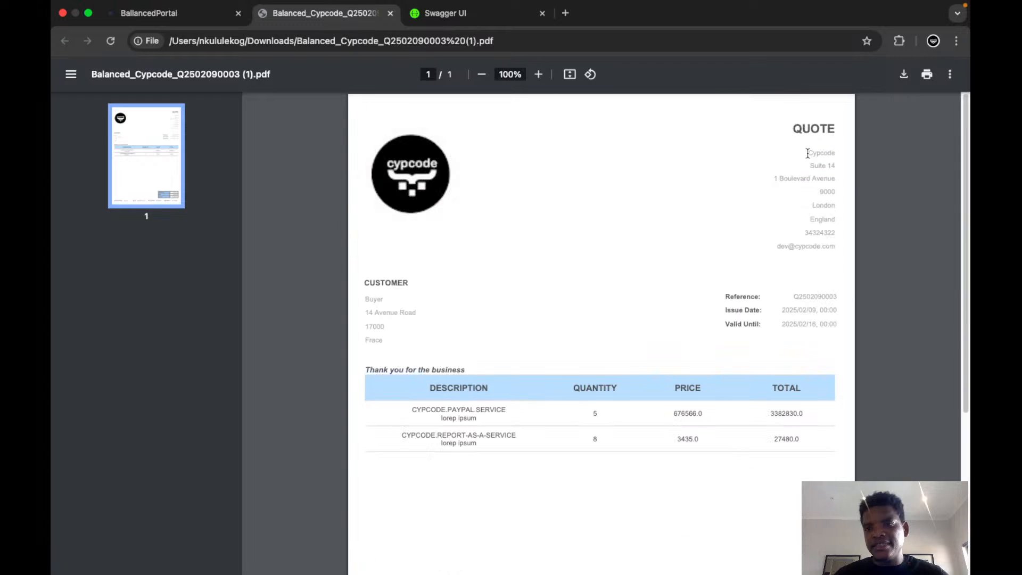
drag(809, 153, 819, 176)
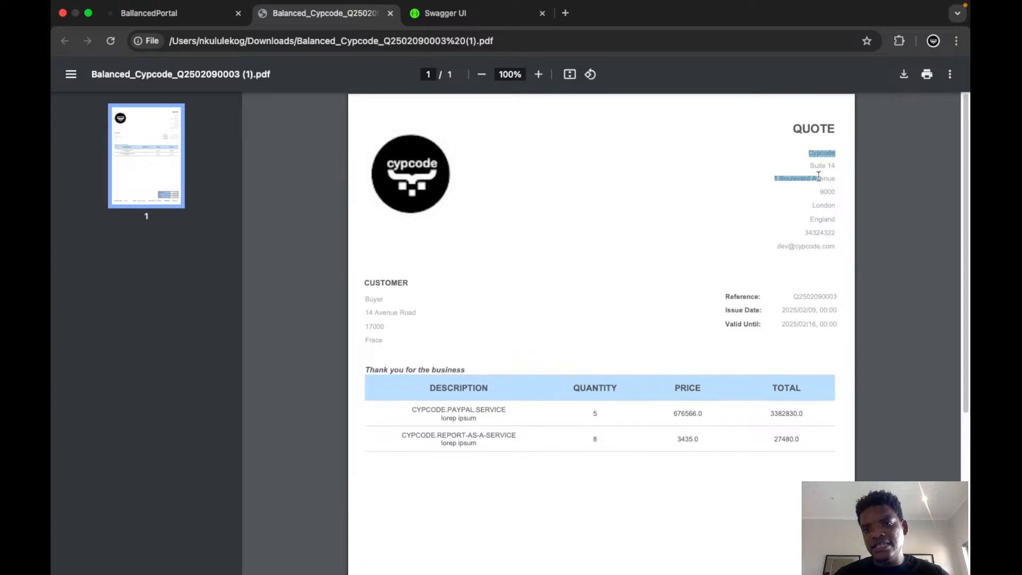
click(825, 205)
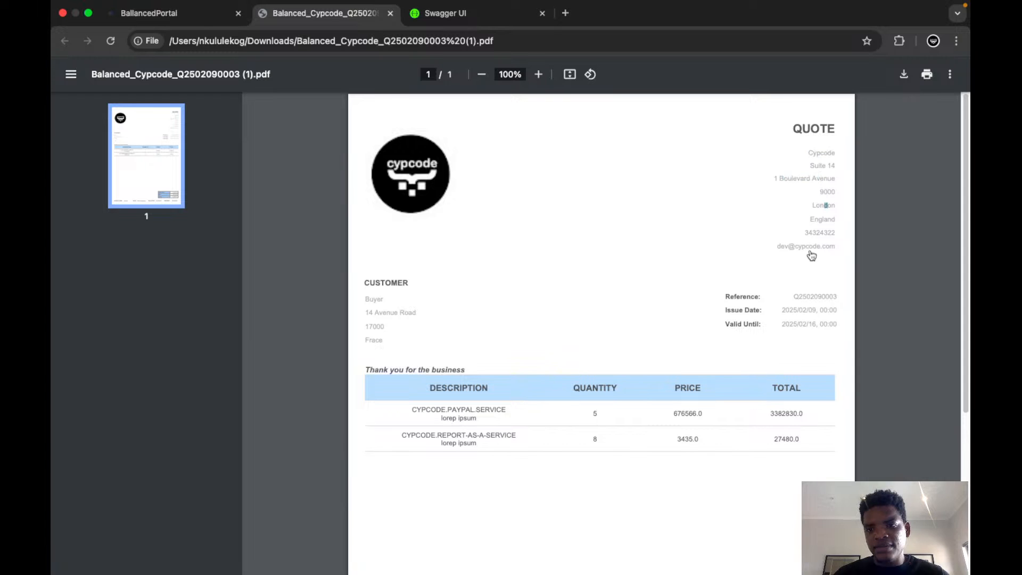
drag(811, 256, 421, 311)
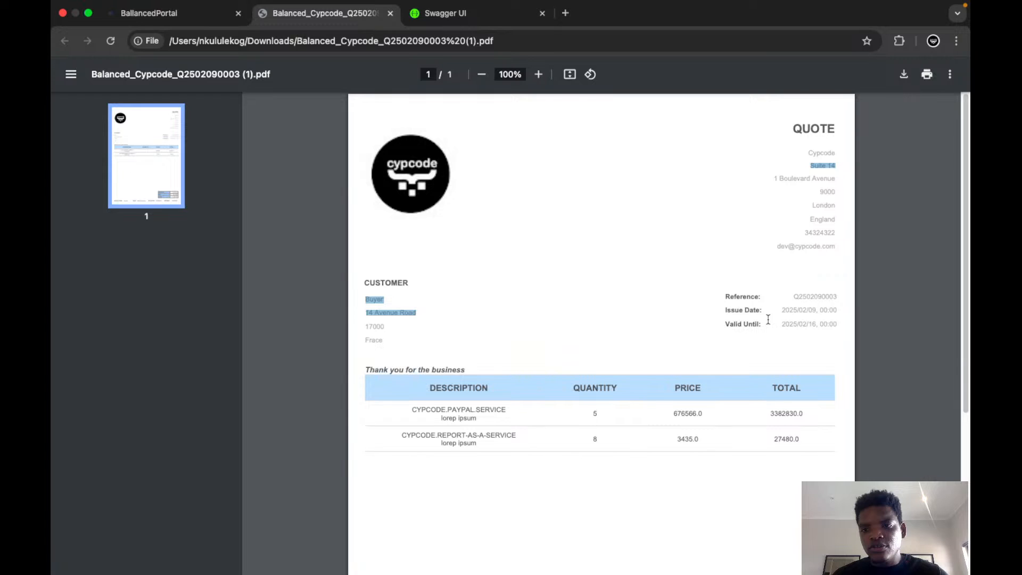
drag(768, 319, 844, 309)
click(731, 324)
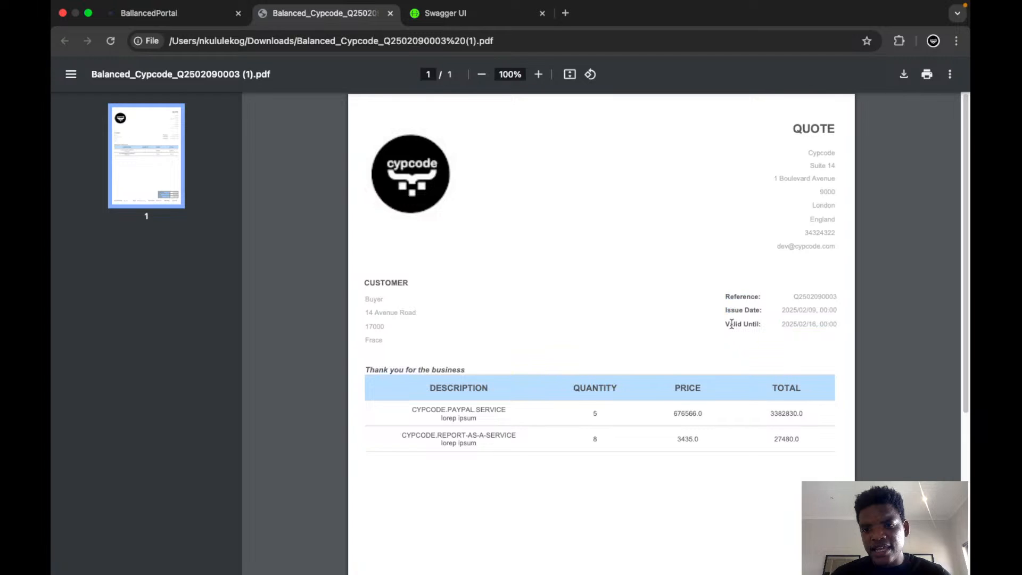
drag(781, 324, 831, 324)
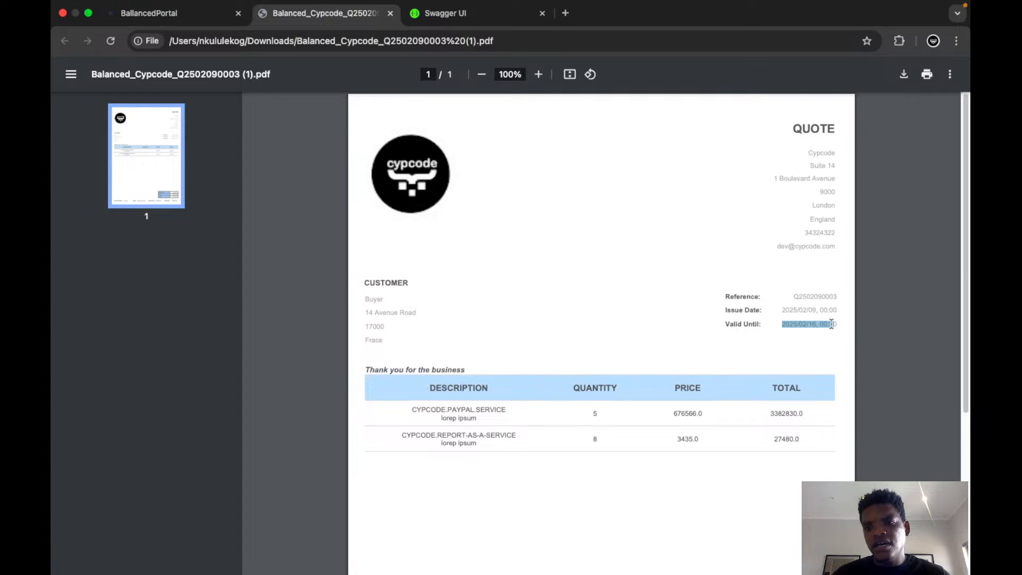
Choose cypcode.jpeg from the Projects folder in Documents as the quotation's logo.
scroll(157, 227, down, 1)
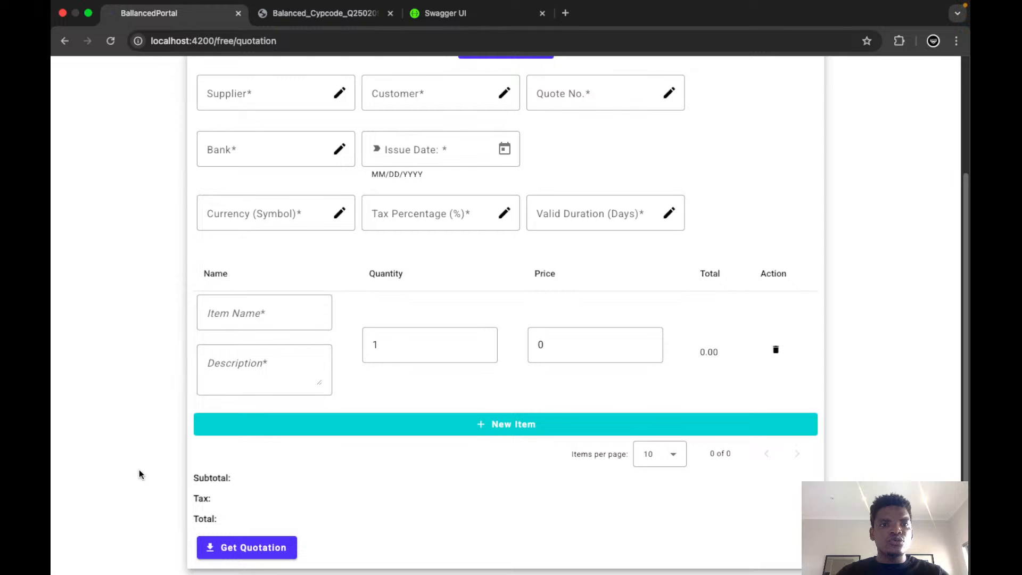
scroll(139, 469, up, 5)
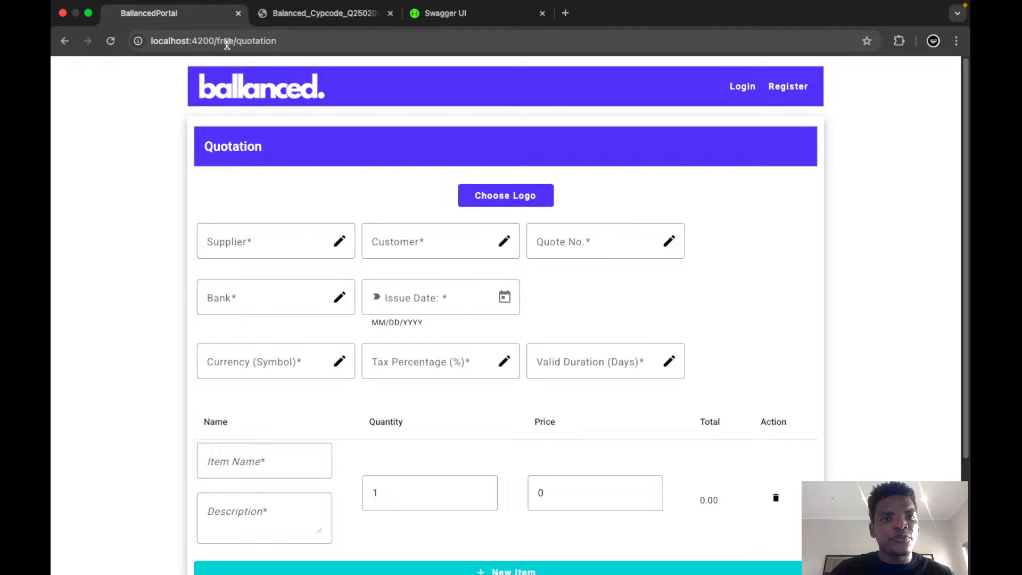
click(507, 197)
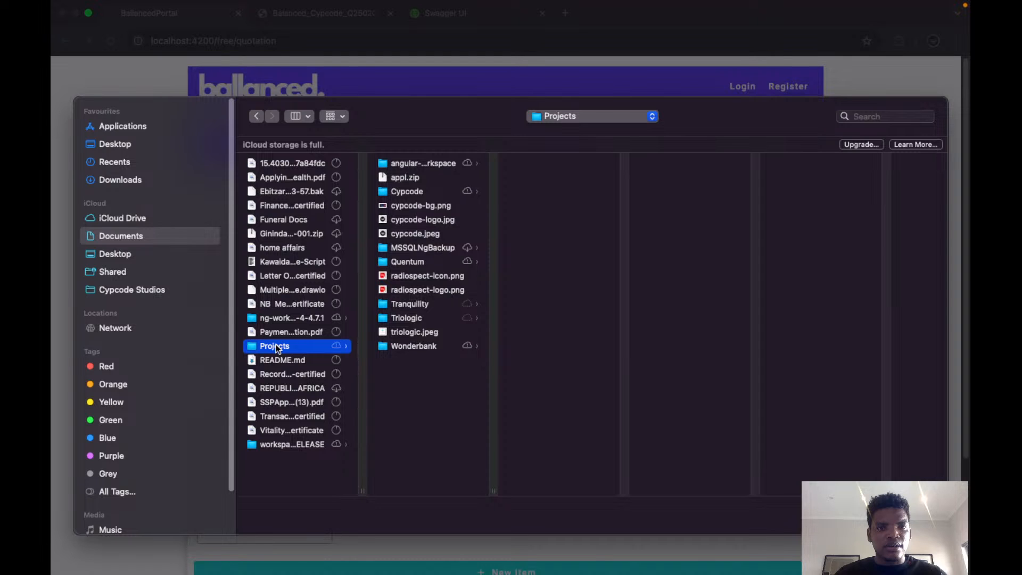
click(415, 234)
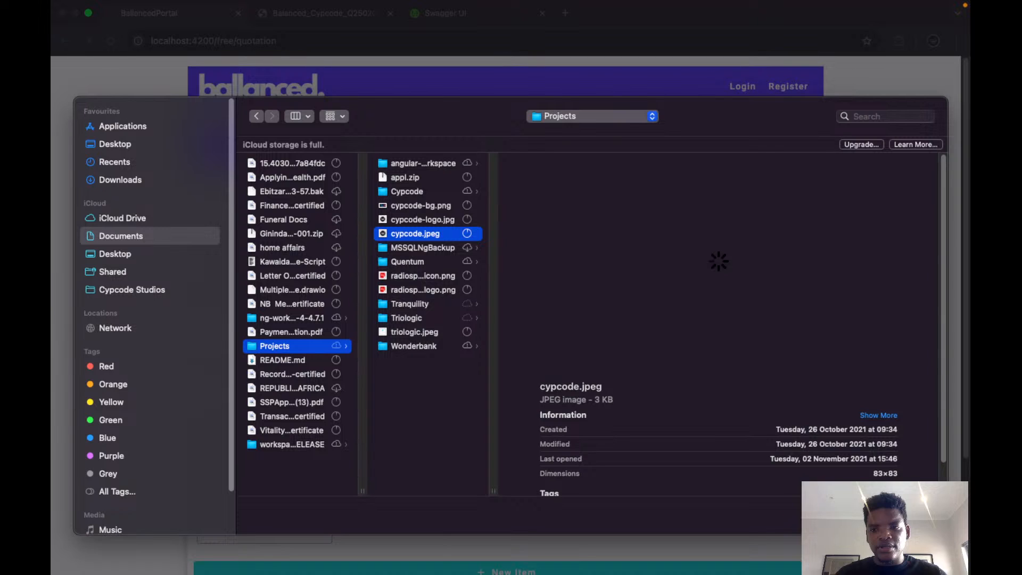
click(923, 516)
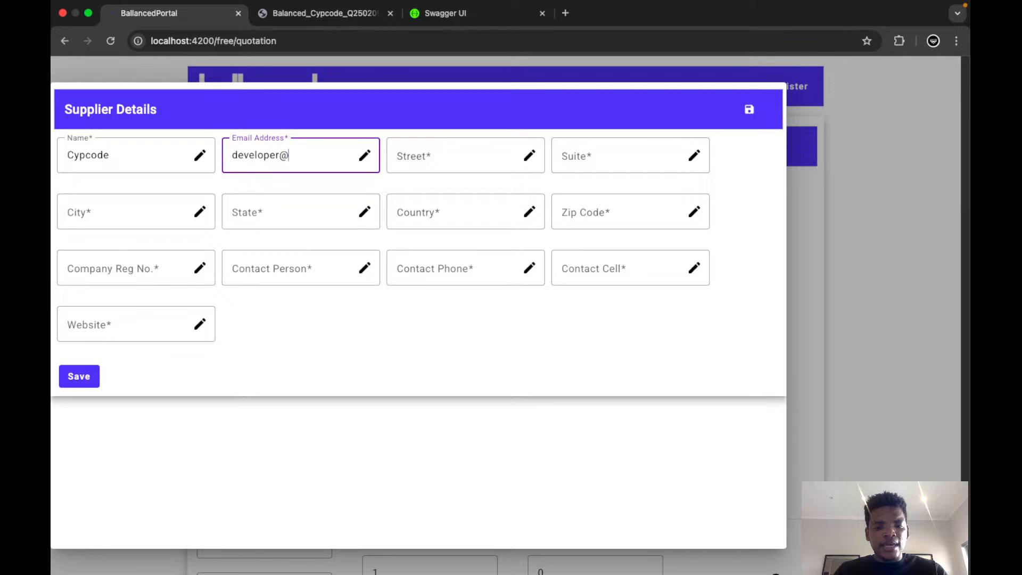
Fill in the supplier's e-mail address, street and suite in the Supplier Details form.
text(cypcode.com)
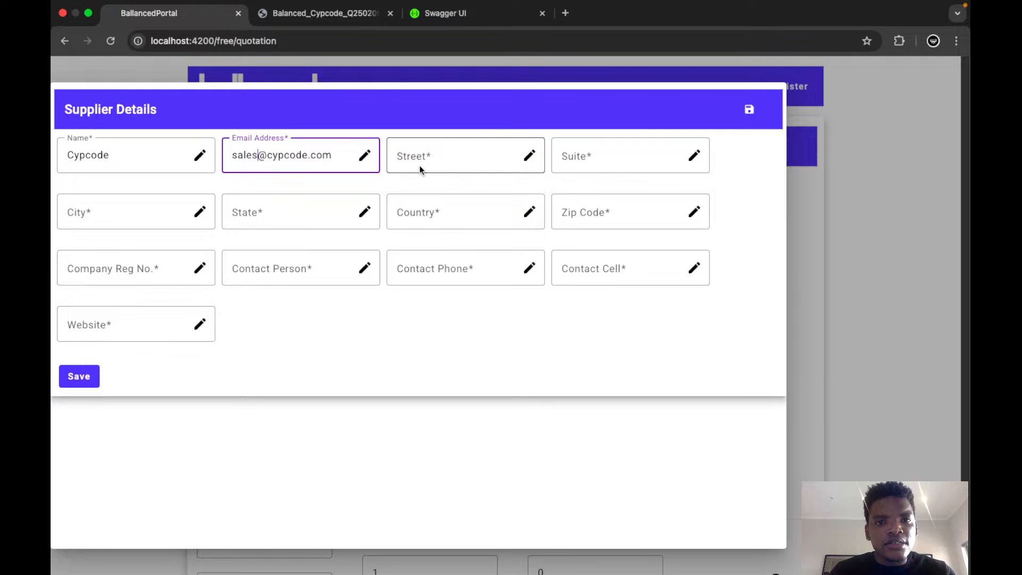
click(419, 165)
text(12 Boulevard Avenue)
click(603, 149)
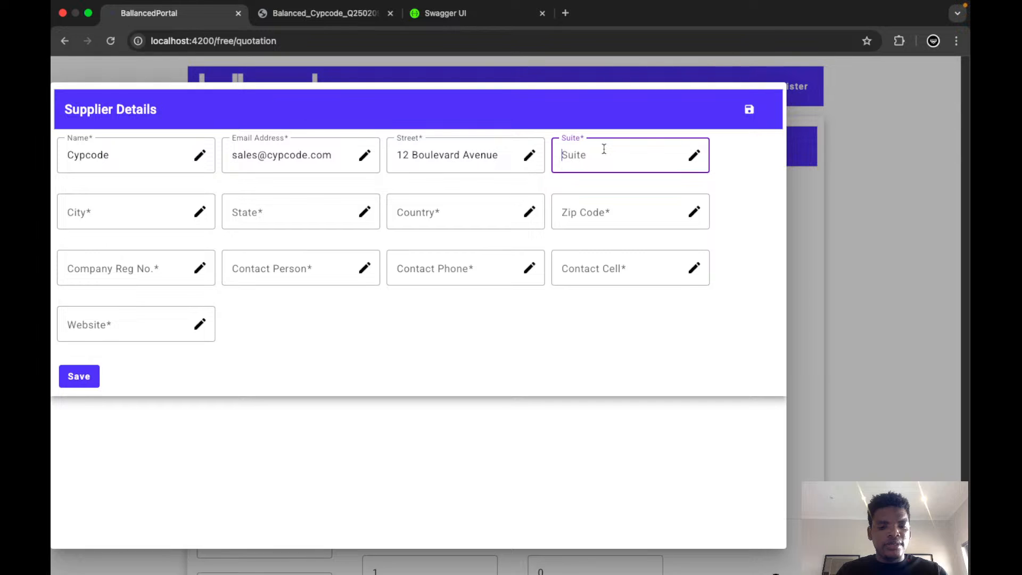
text(Suite 15)
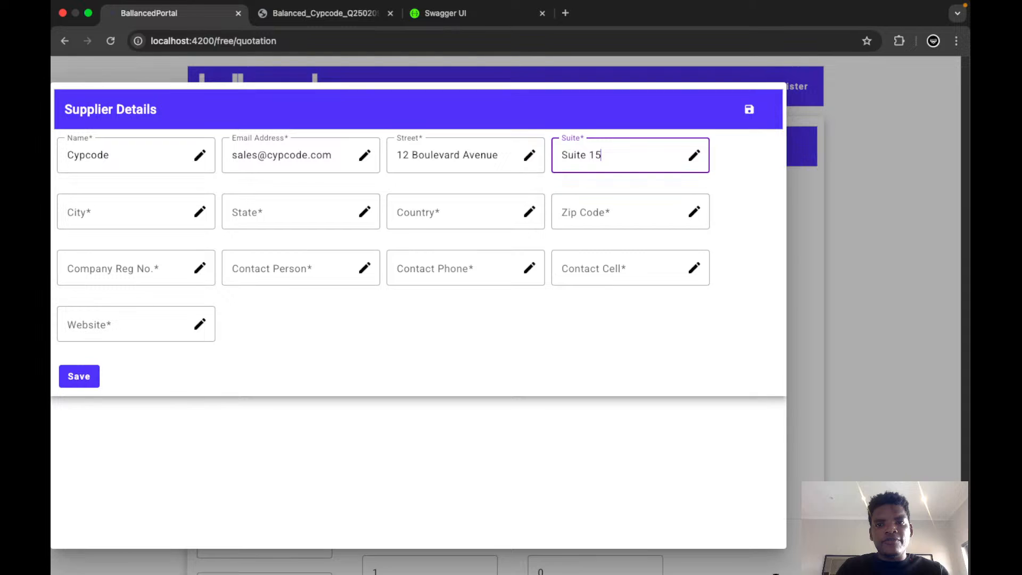
Complete the supplier's address with its city, state, country and zip code.
key(Tab)
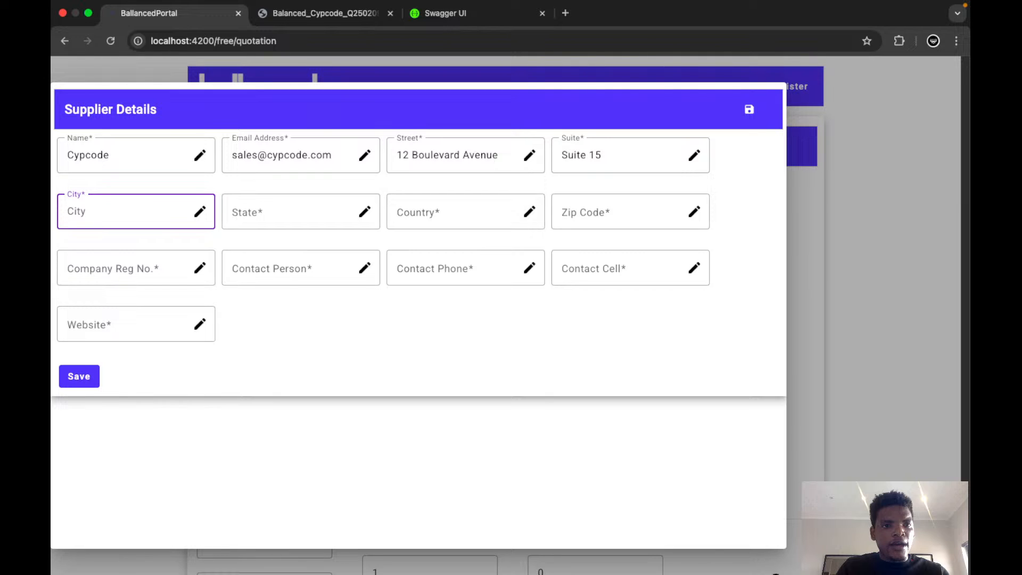
text(New York)
click(254, 209)
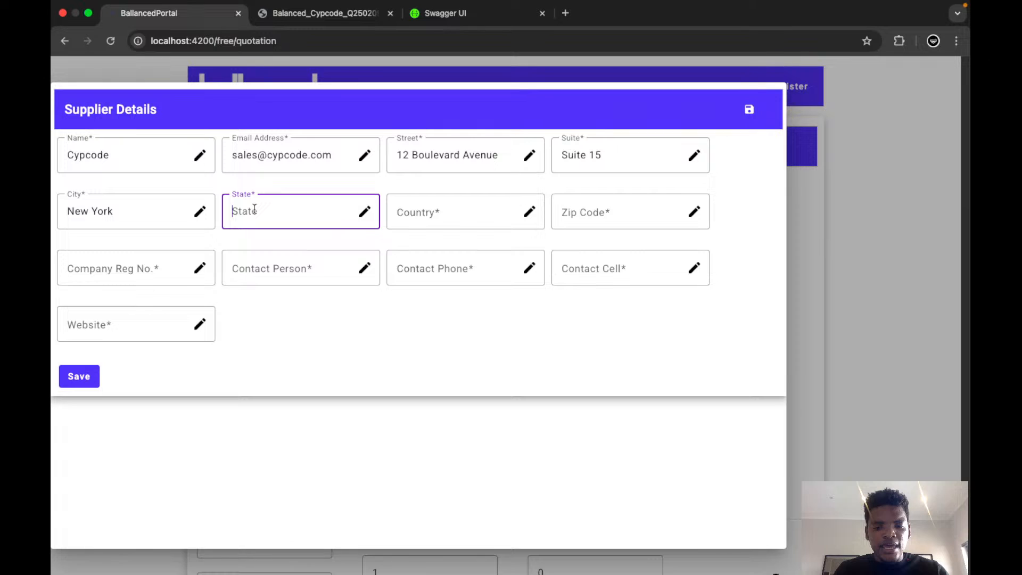
text(New Y)
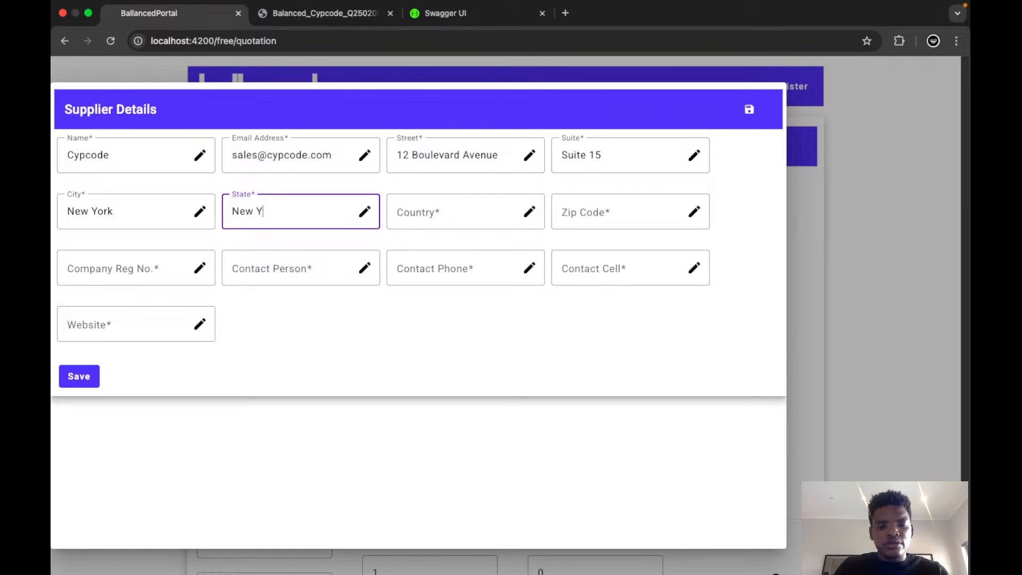
text(ork)
click(420, 211)
text(United)
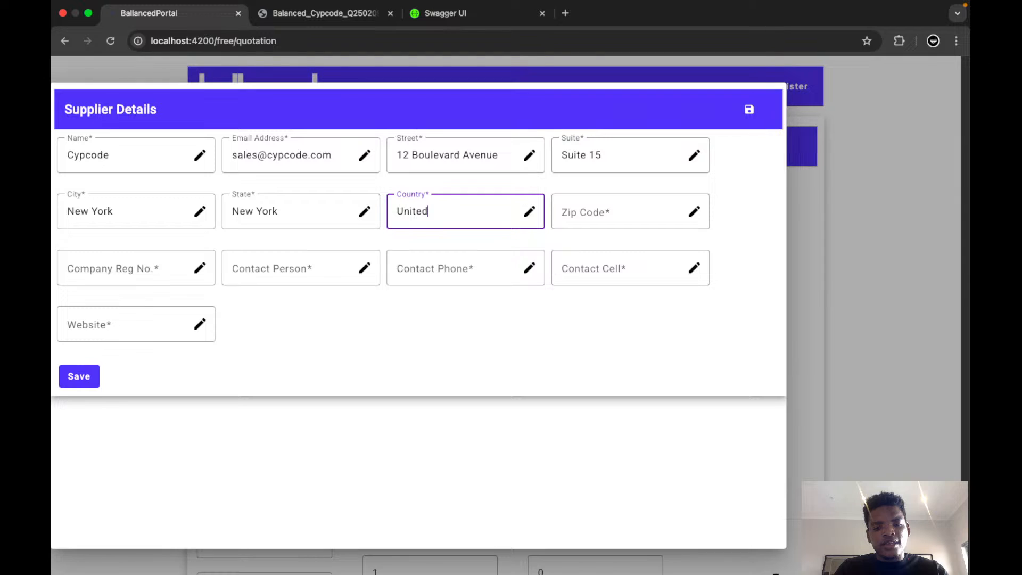
text(State of America)
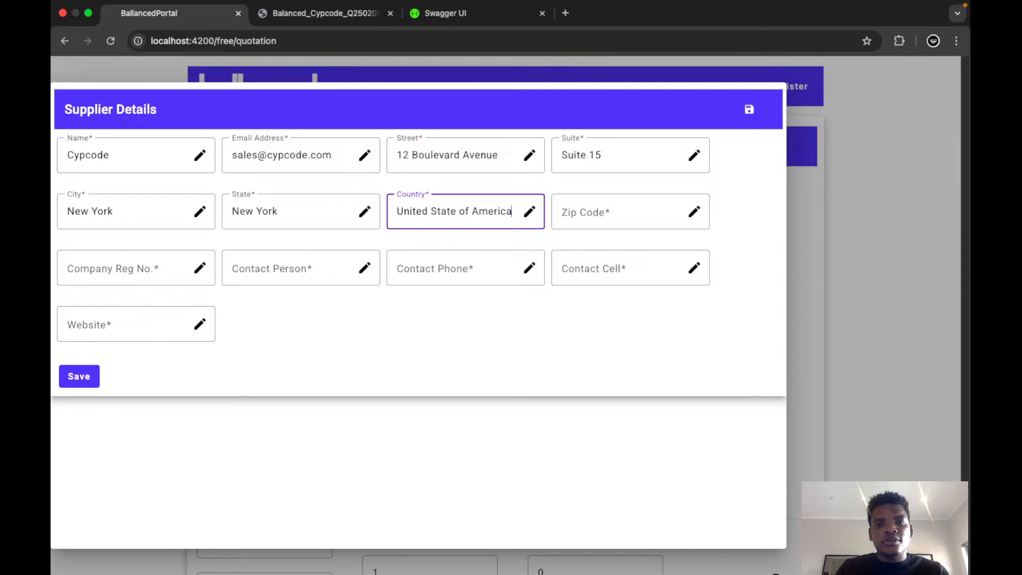
click(587, 207)
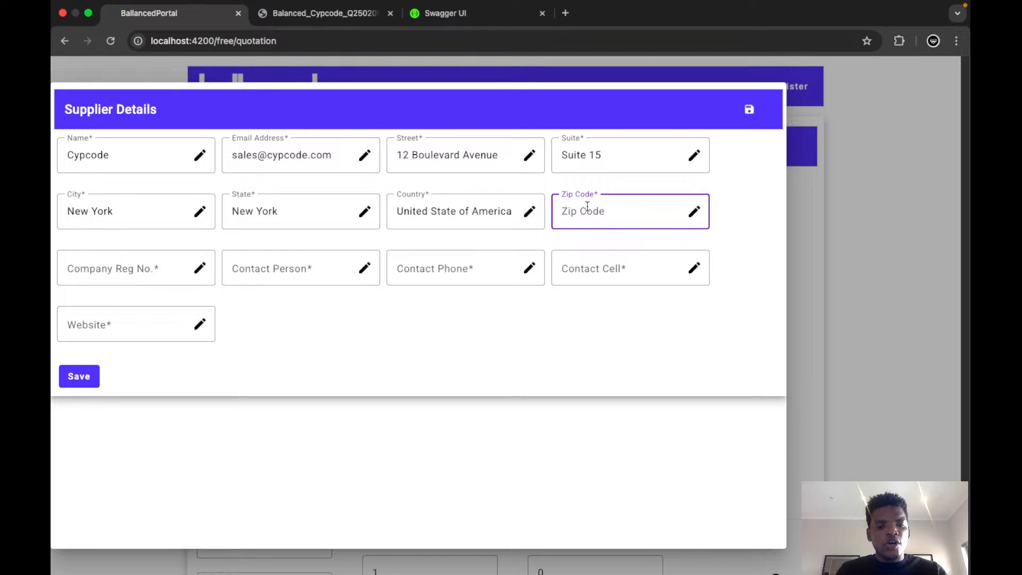
text(190)
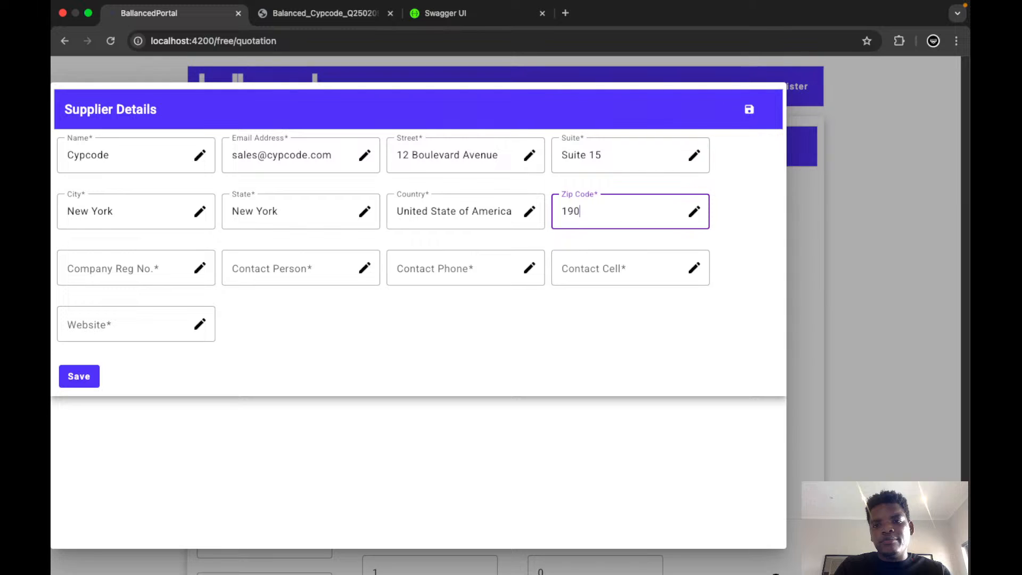
text(0)
Enter the supplier's company registration number and set the contact person to Agent.
click(121, 267)
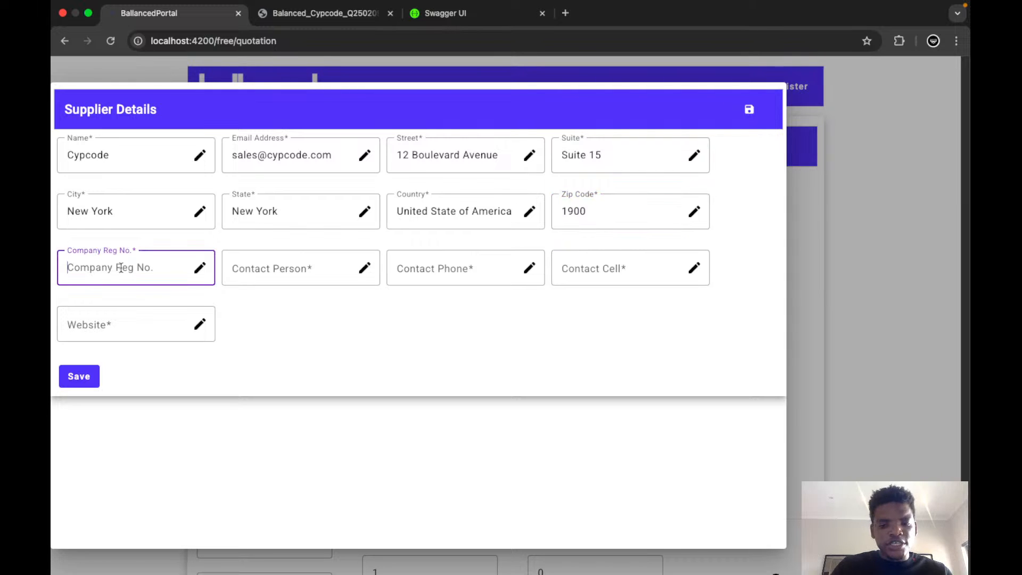
text(6546776)
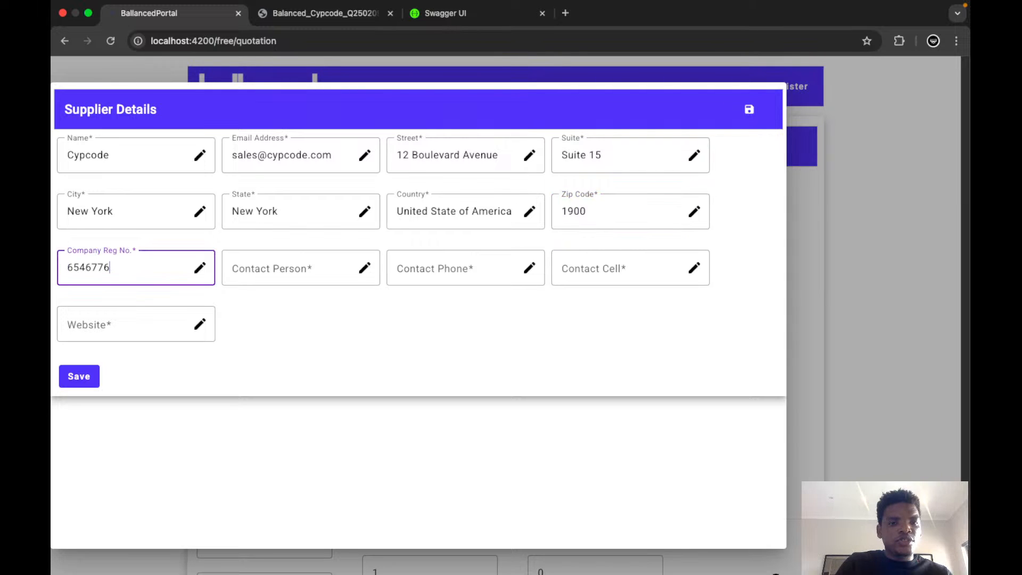
text(6765)
click(275, 271)
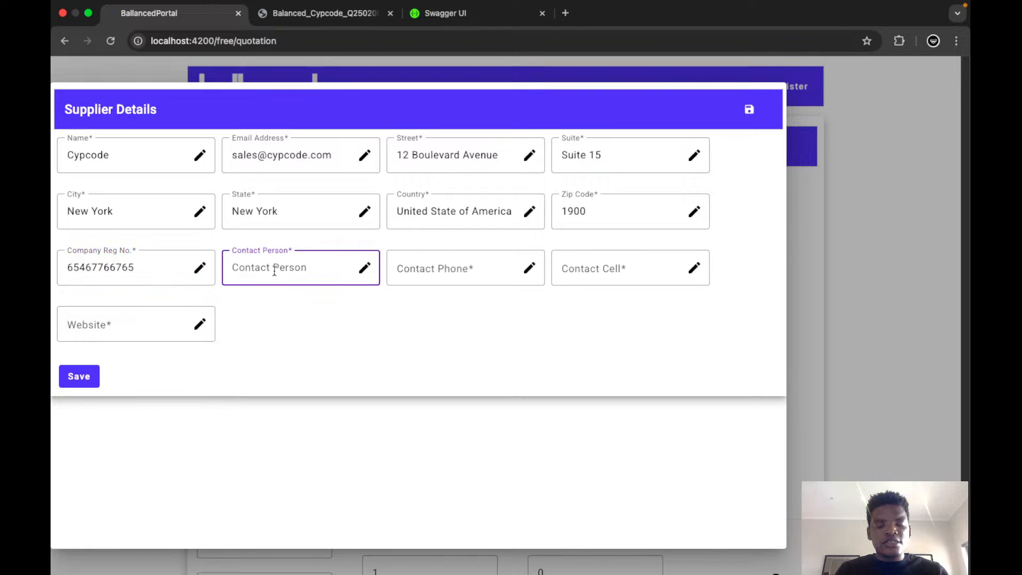
text(Developer)
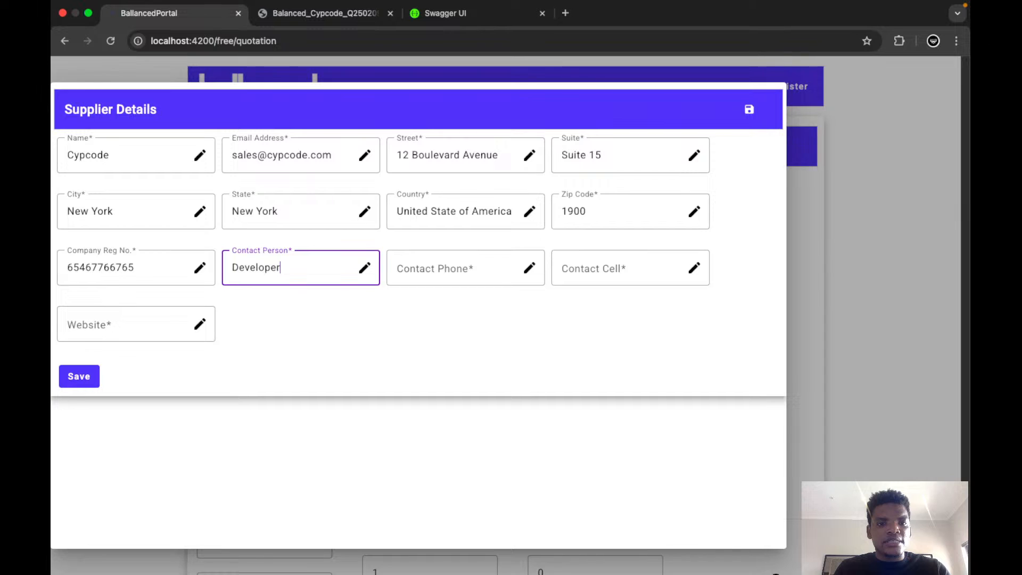
double_click(260, 269)
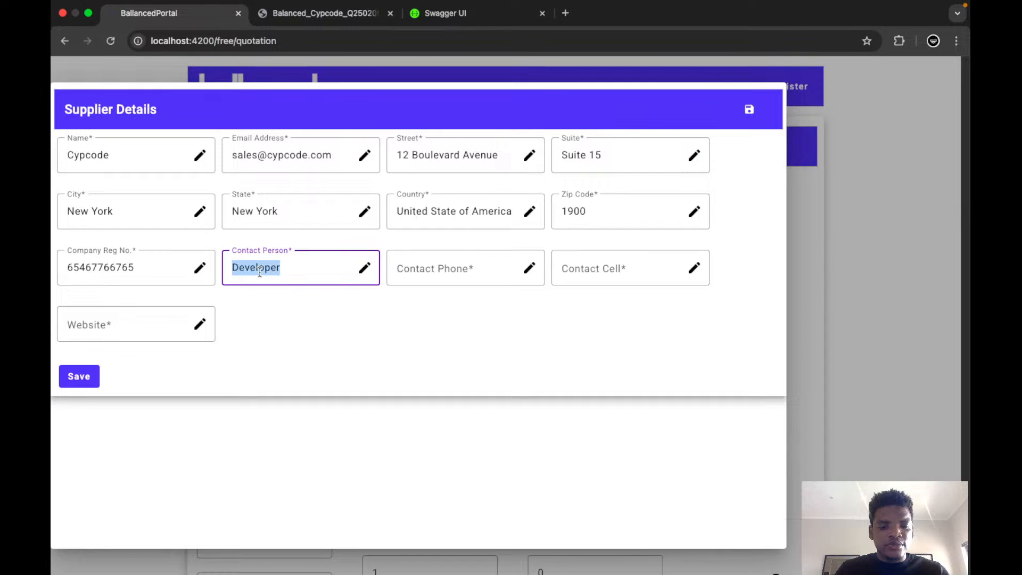
text(Agent)
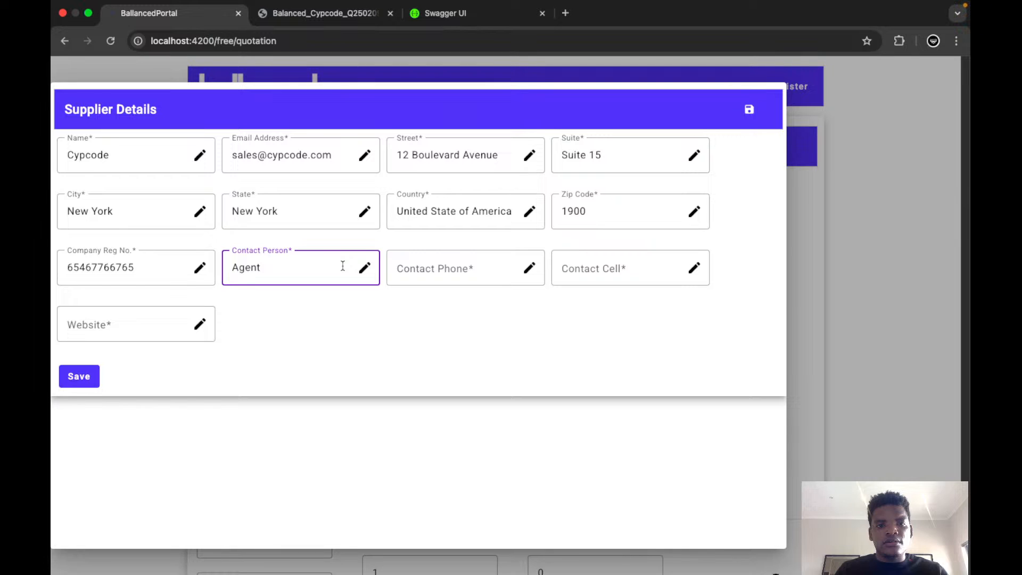
Enter the supplier's contact phone number and copy the same number into the contact cell field.
key(Tab)
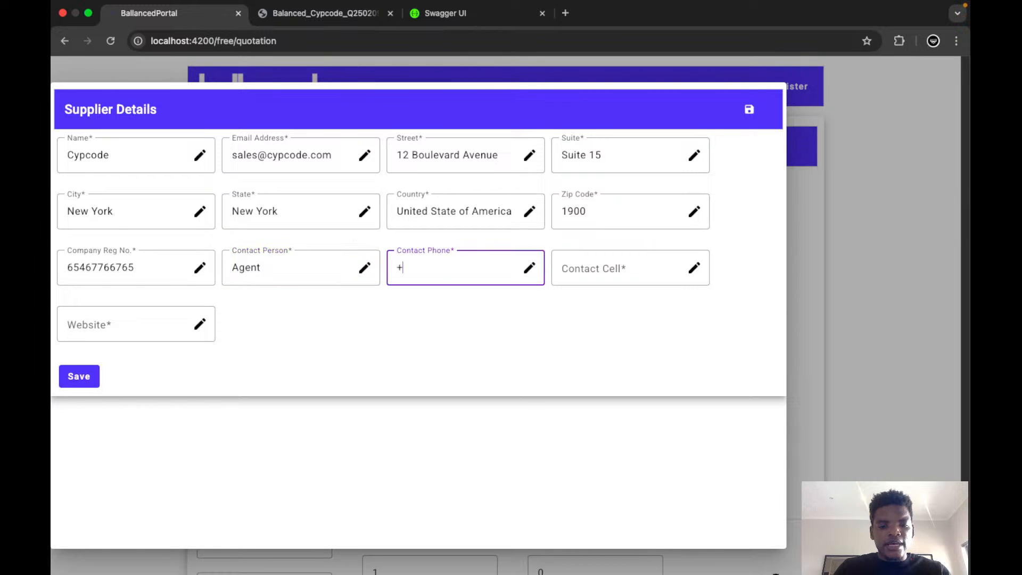
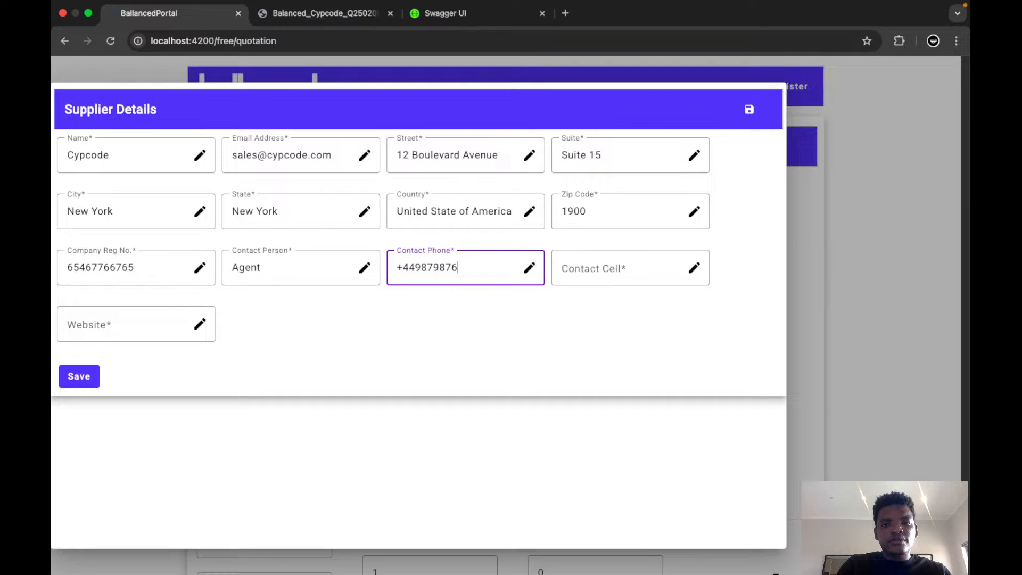
key(super+a)
key(super+c)
click(624, 271)
key(super+v)
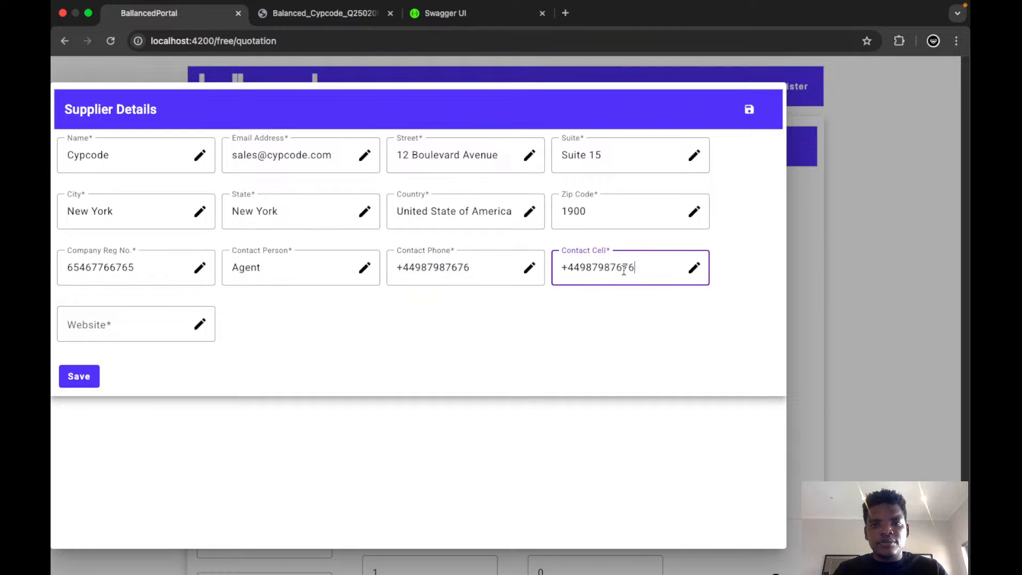
click(148, 330)
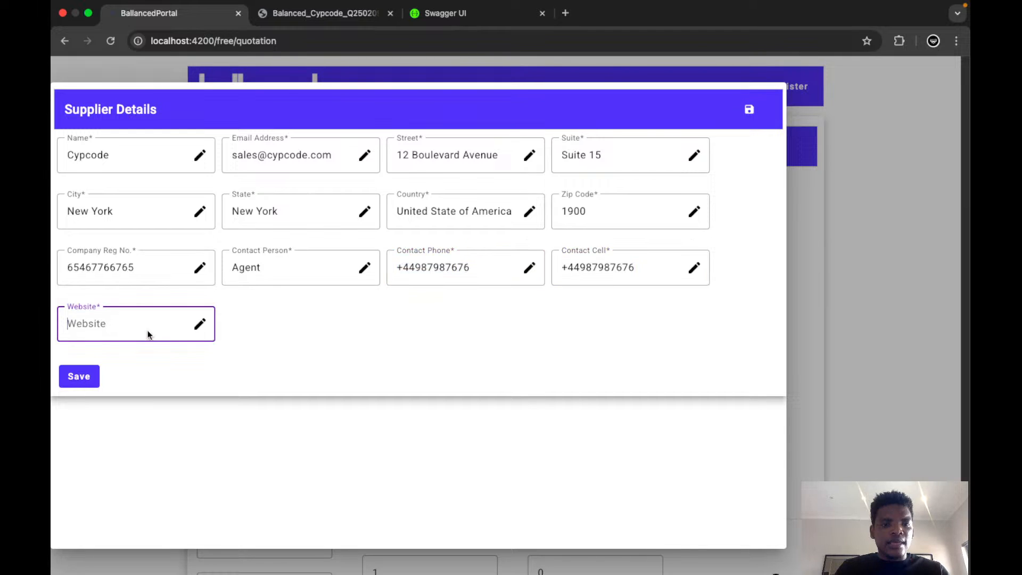
text(www)
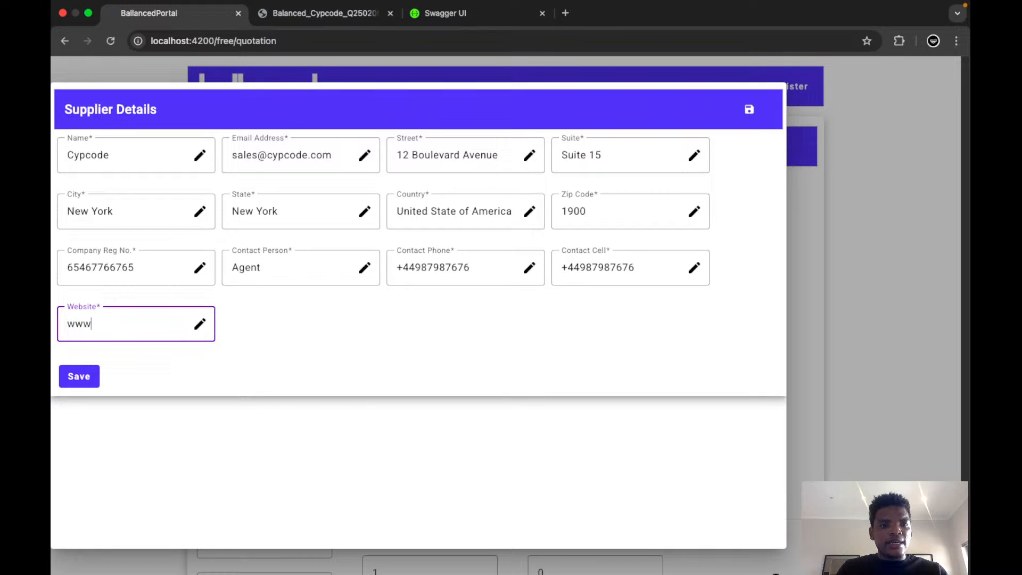
text(.cypcode.)
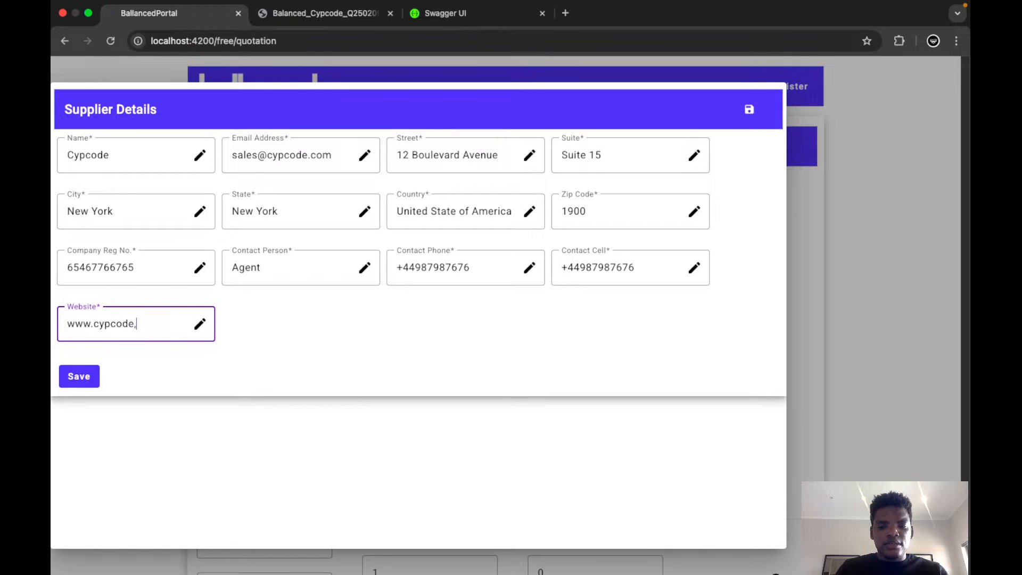
text(com)
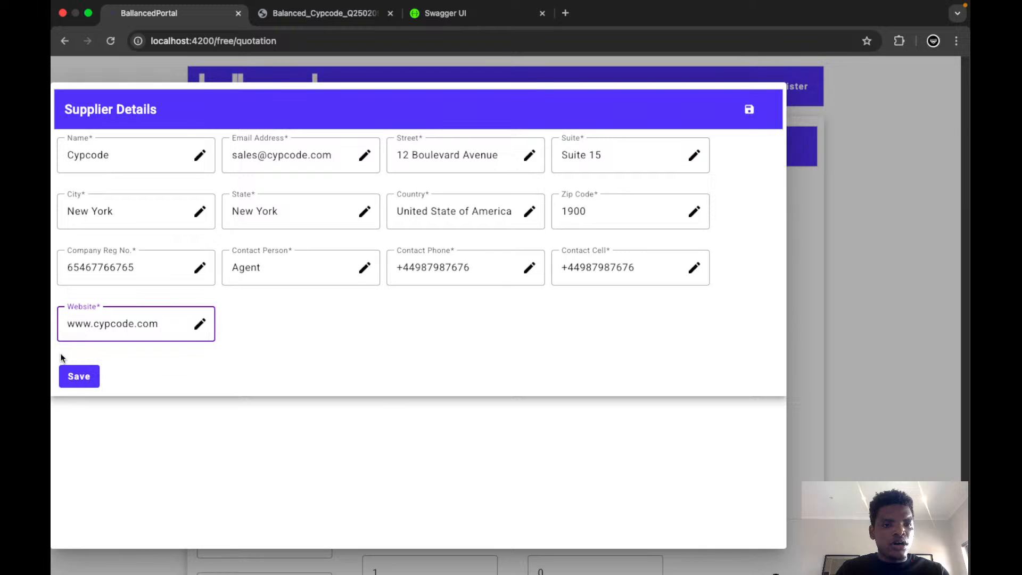
click(75, 379)
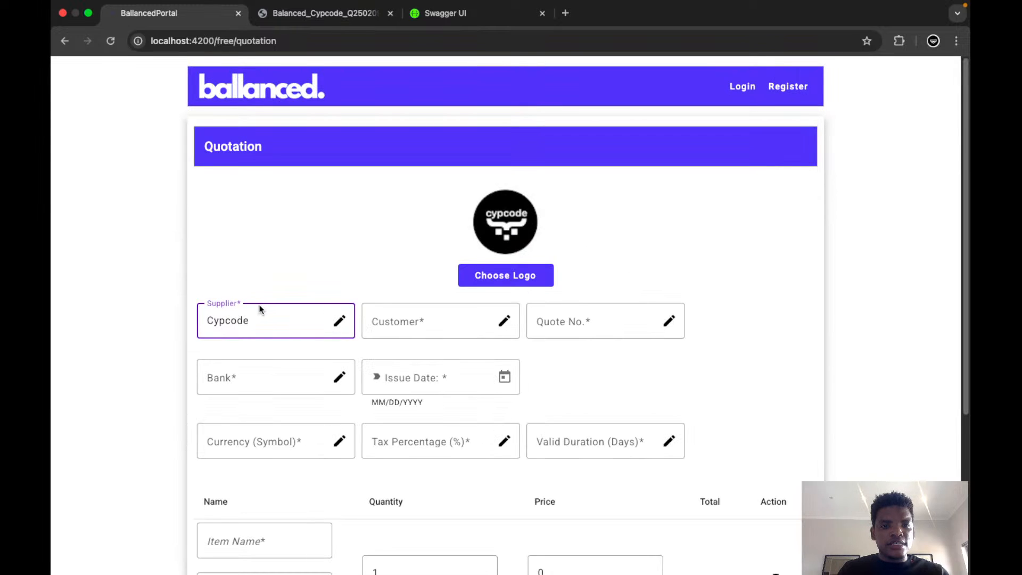
Open the quotation's customer details and enter the name Customer Buyer and the customer's e-mail address.
click(417, 321)
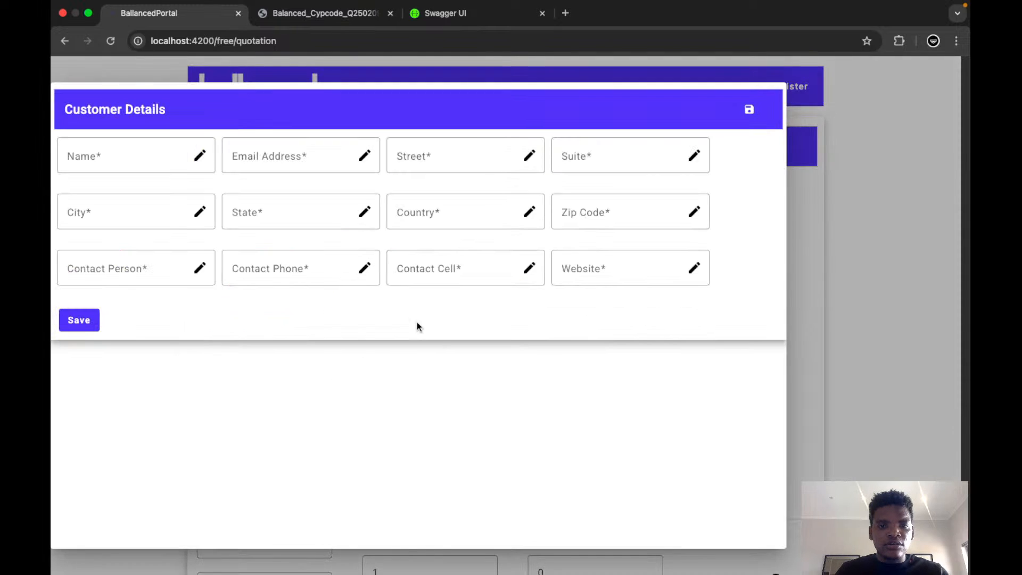
click(128, 153)
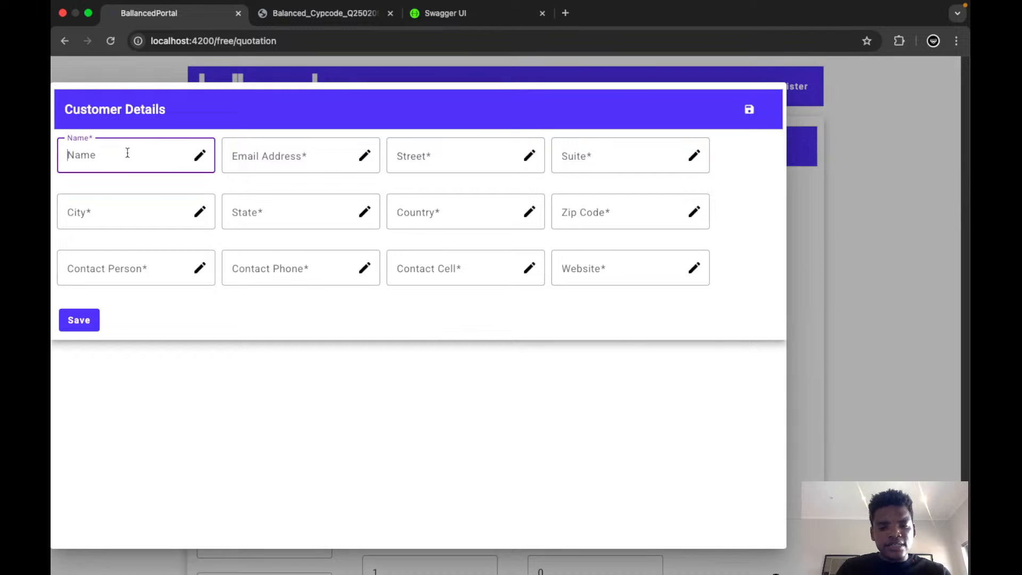
text(Cu)
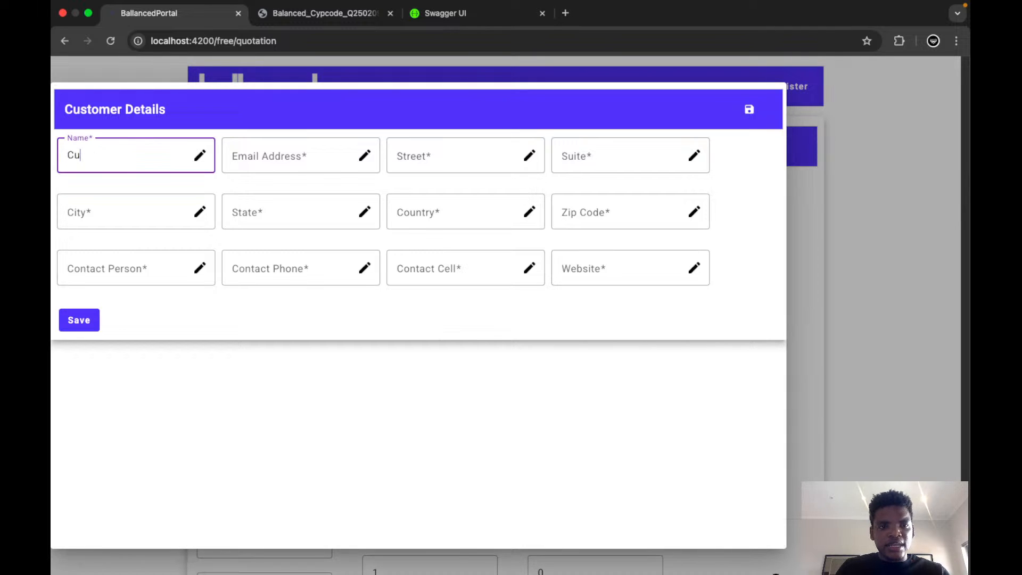
text(stomer)
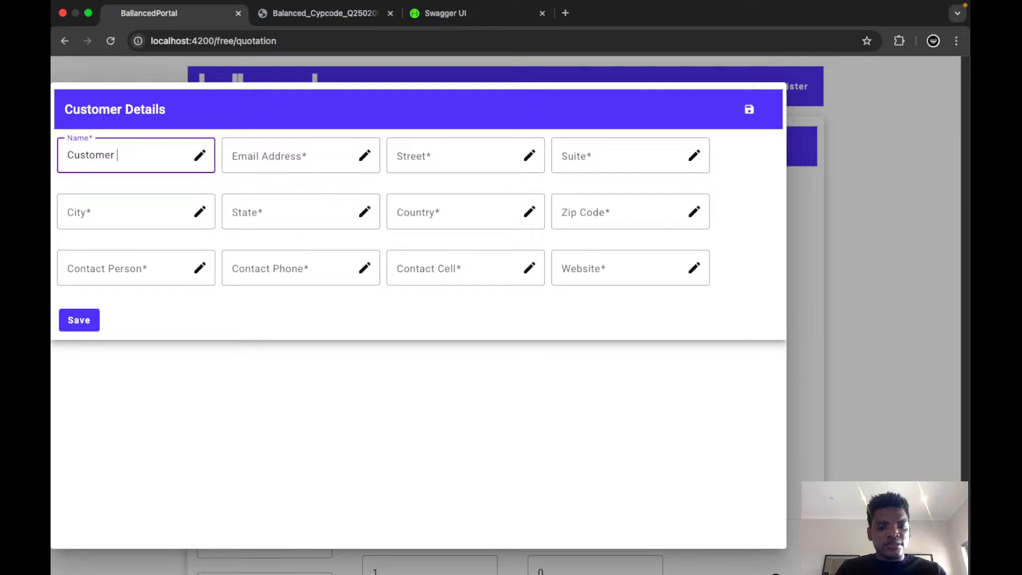
text( Buyer)
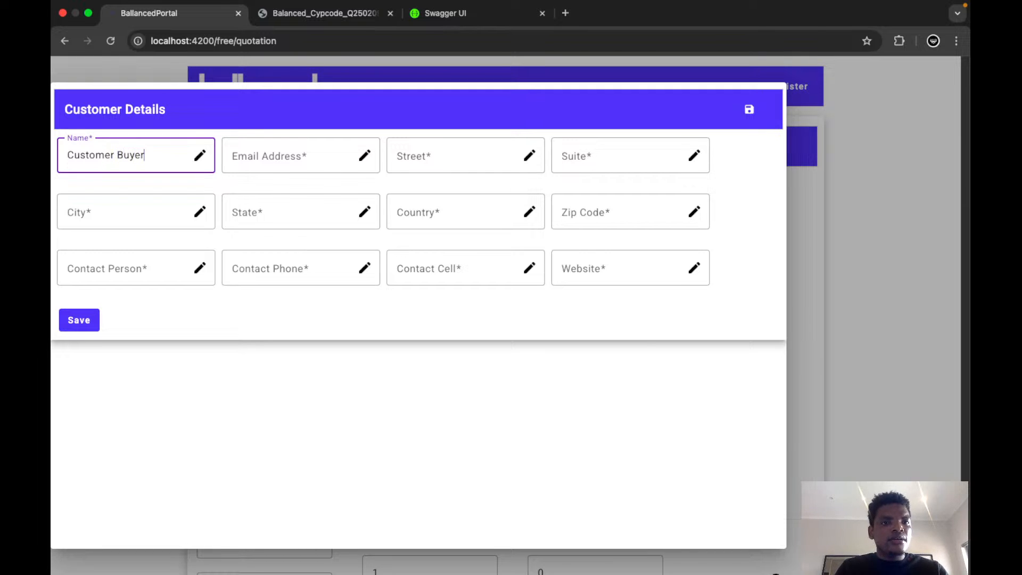
click(264, 151)
text(cust)
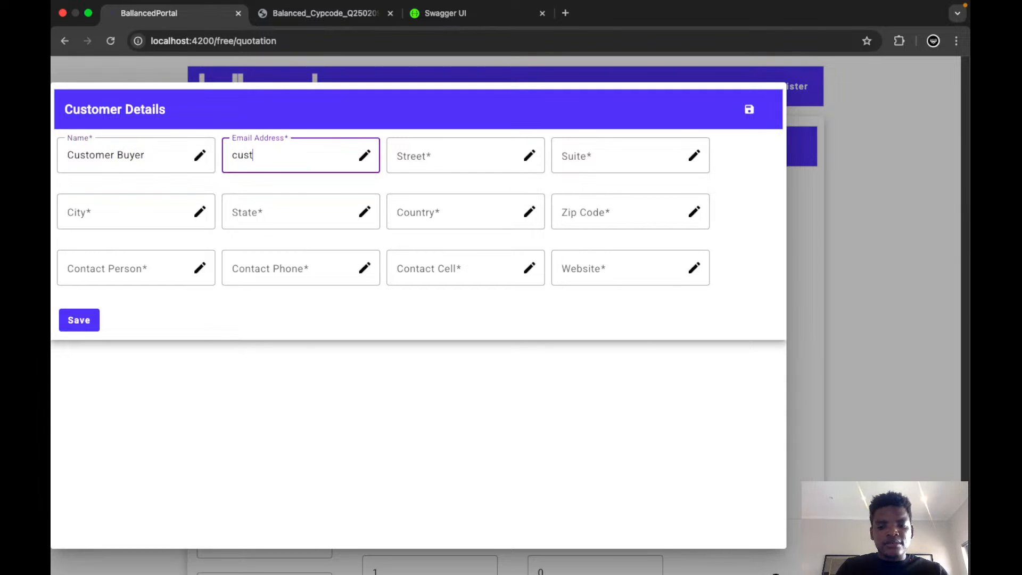
text(omer@comp)
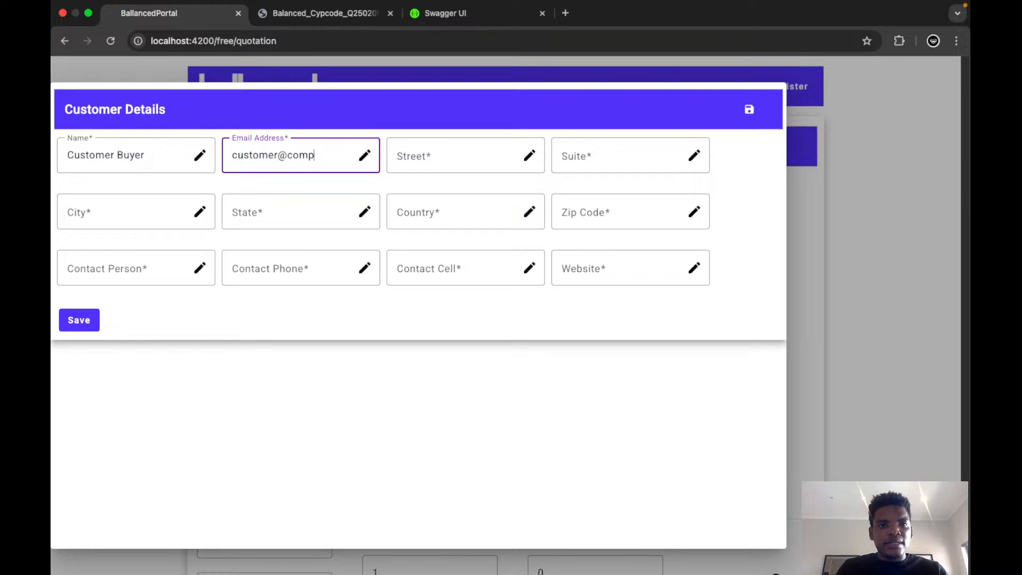
text(any.com)
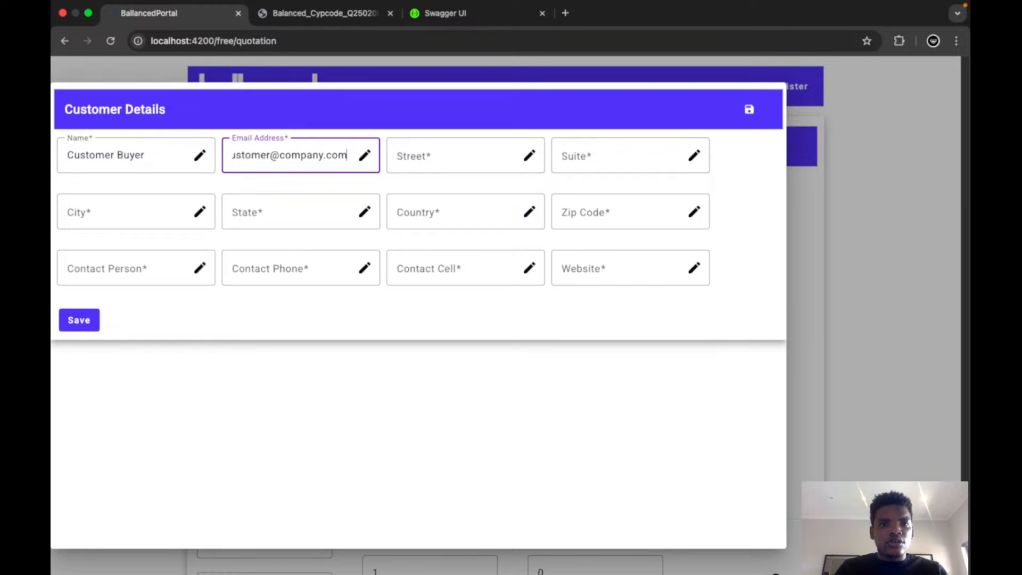
Fill in the customer's street address in the Customer Details form.
click(414, 154)
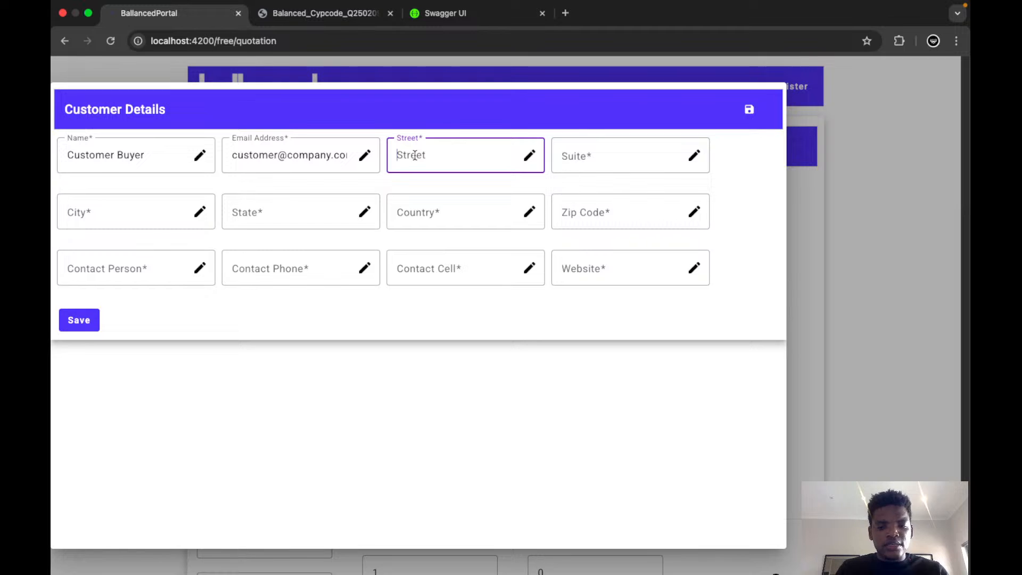
text(1st)
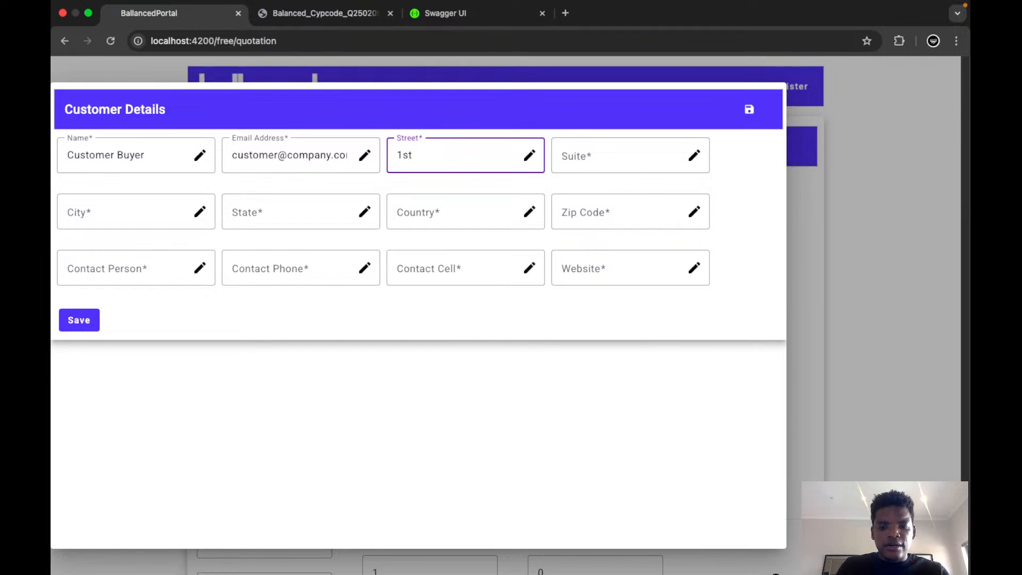
text( Road )
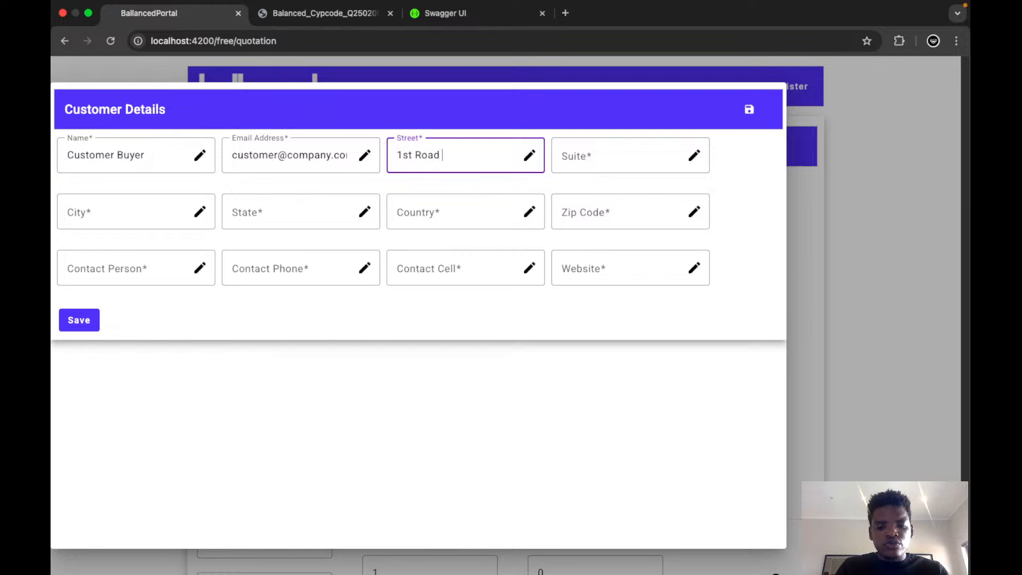
text(Street)
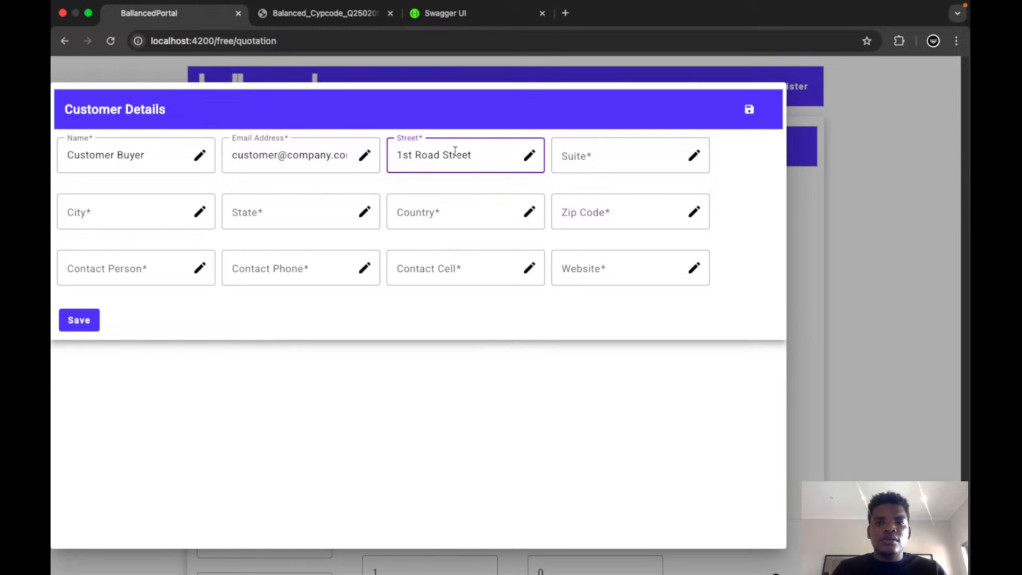
Fill in the customer's suite with the apartment block and unit number.
click(592, 151)
text(Apartment)
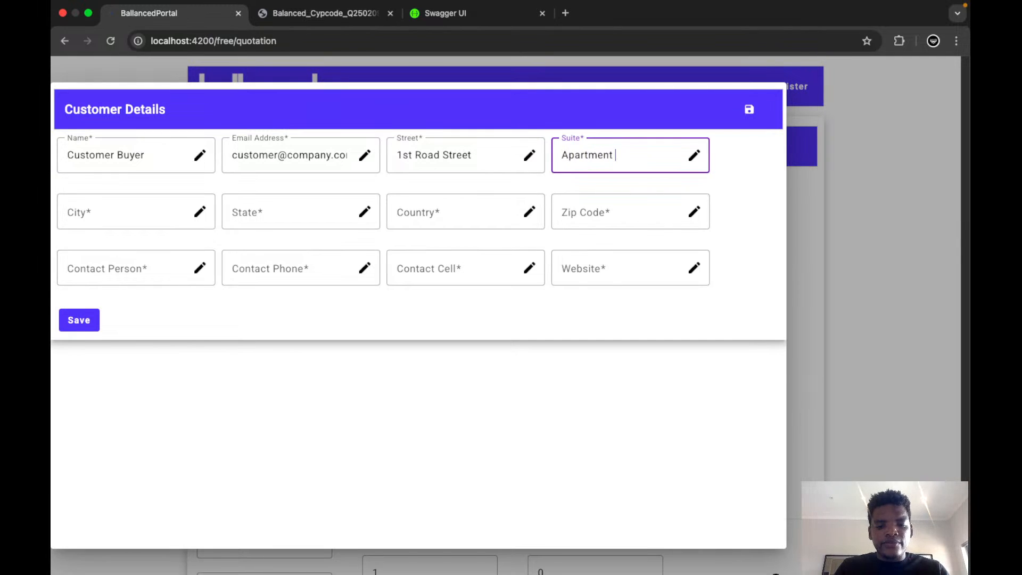
text( Blocl)
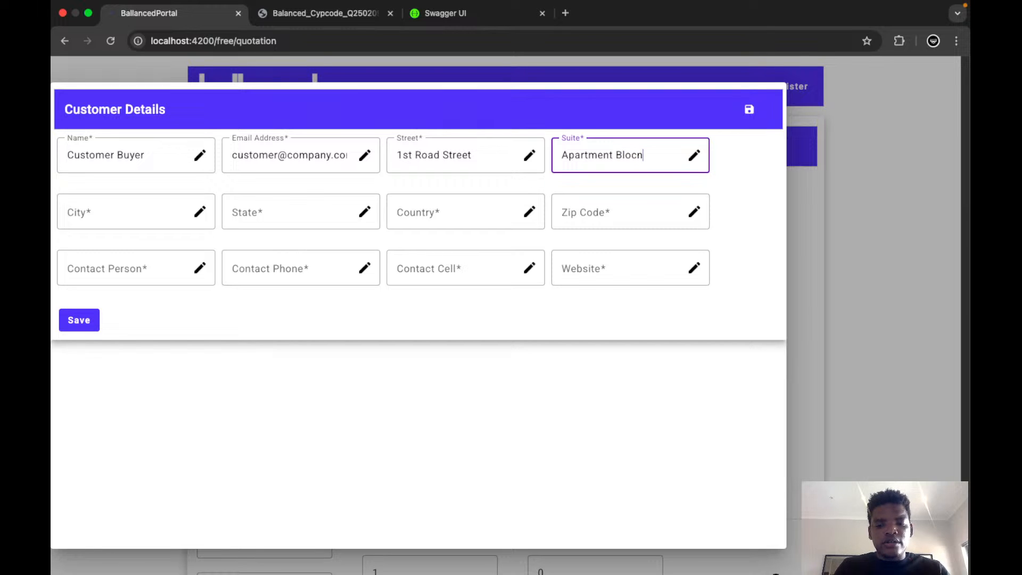
key(BackSpace)
text(k)
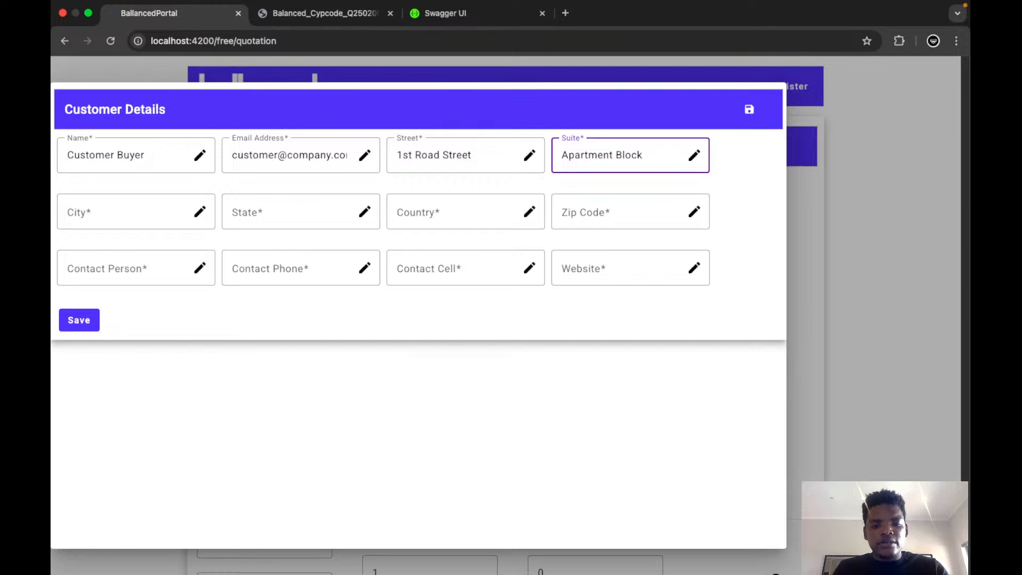
text( 3,)
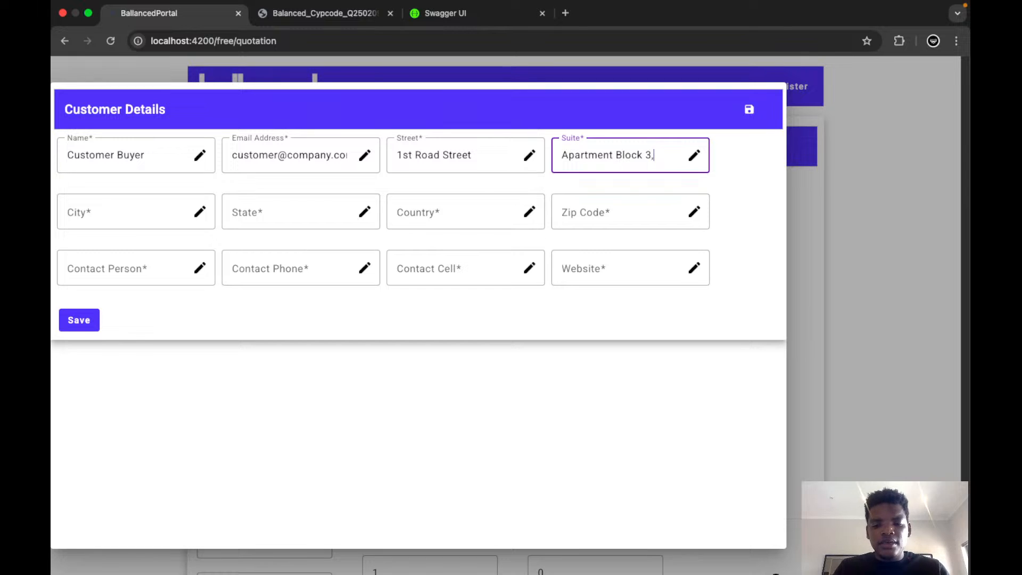
text( Unit )
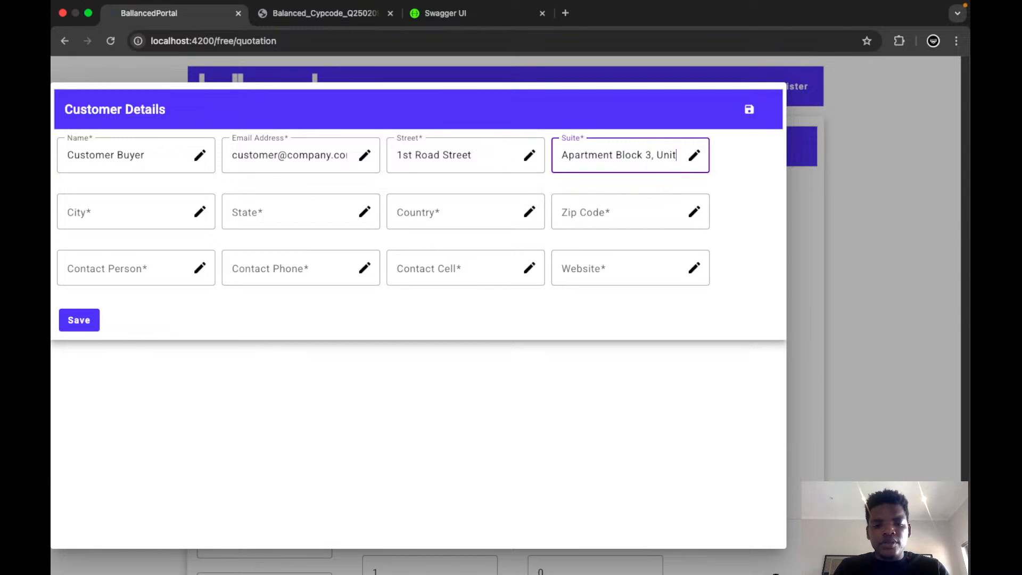
text(28)
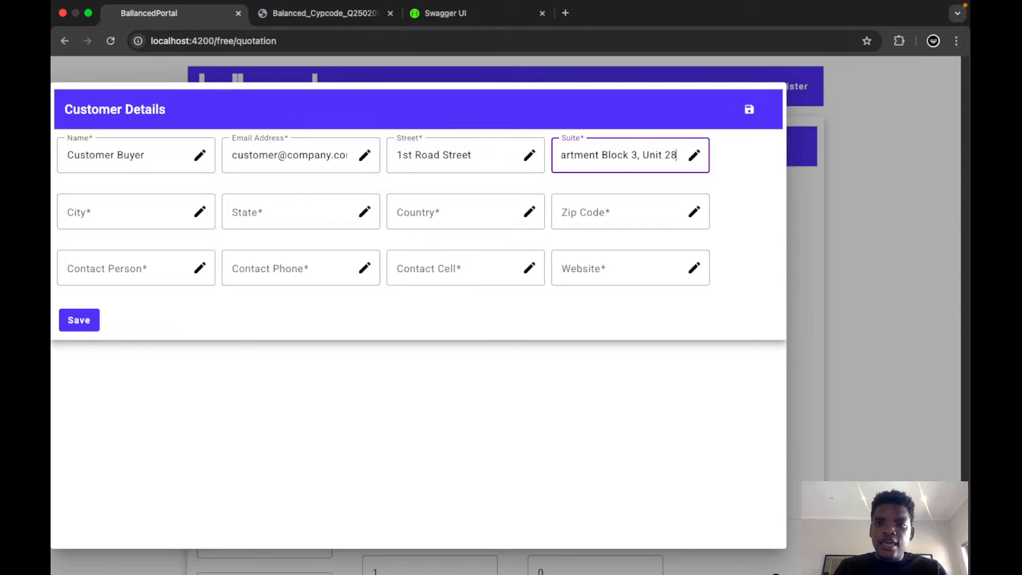
text(,)
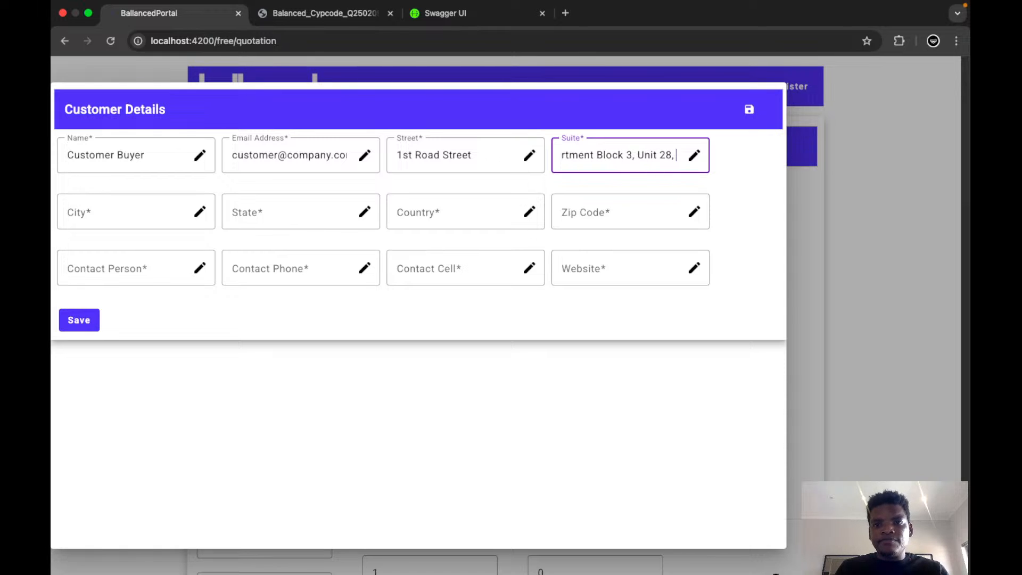
key(BackSpace)
key(BackSpace)
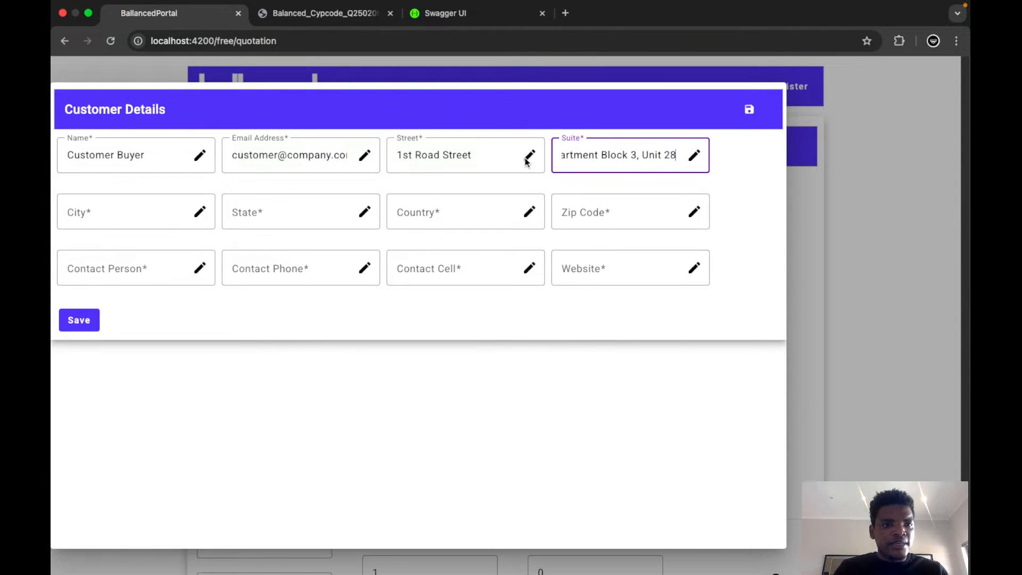
Complete the customer's address with its city, state, country and zip code.
click(104, 214)
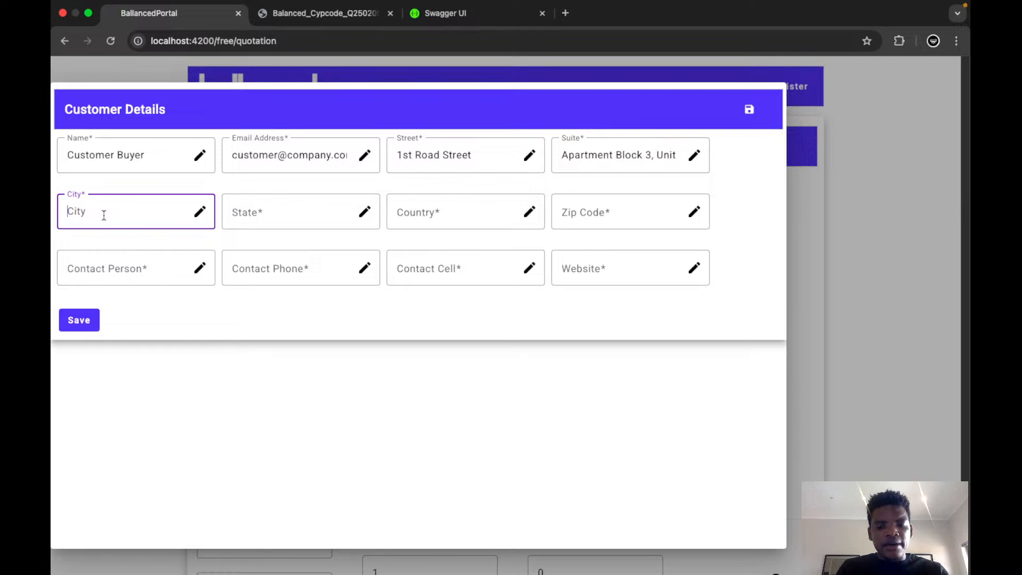
text(London)
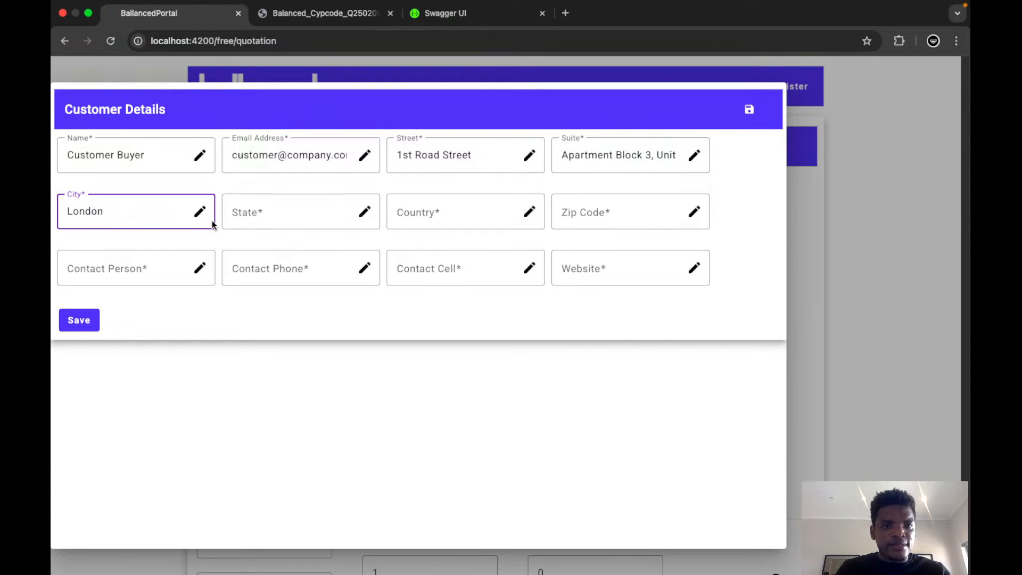
click(259, 216)
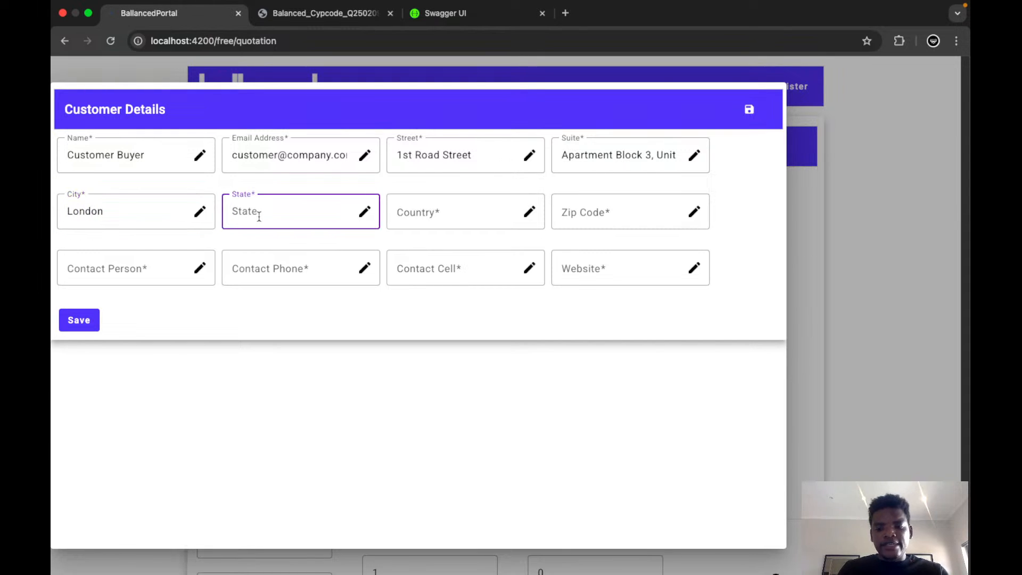
text(London)
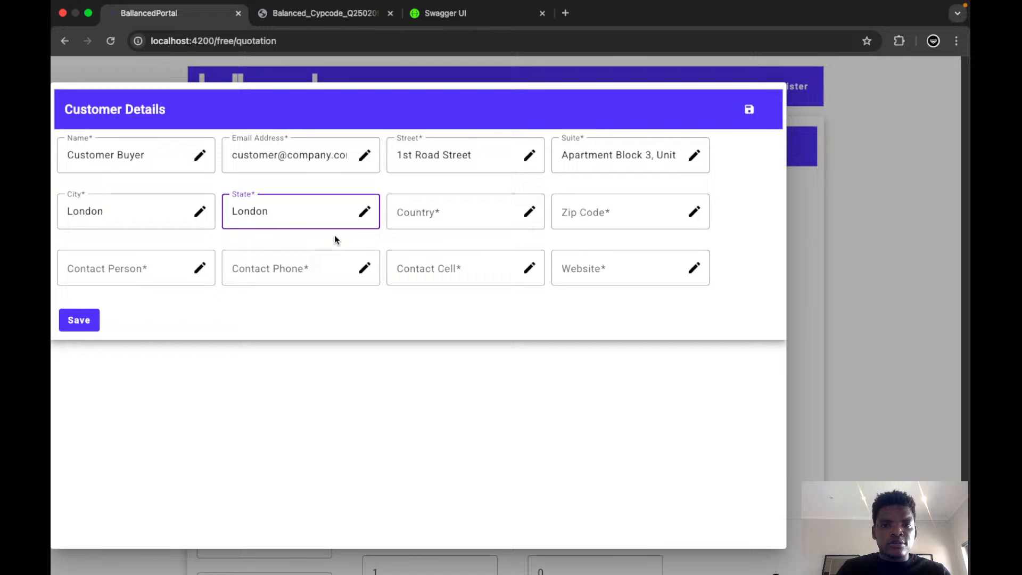
click(422, 214)
text(England)
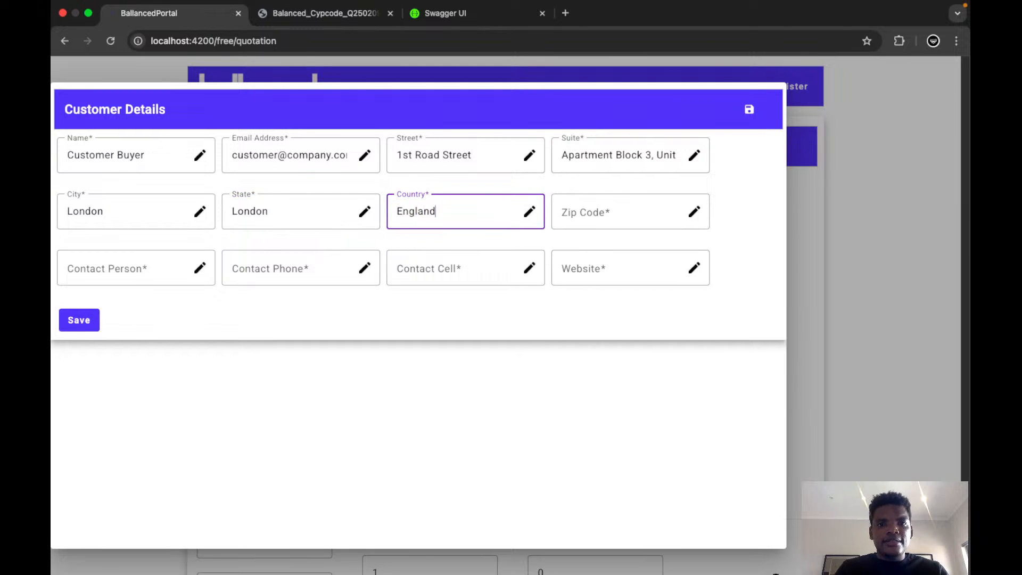
click(583, 211)
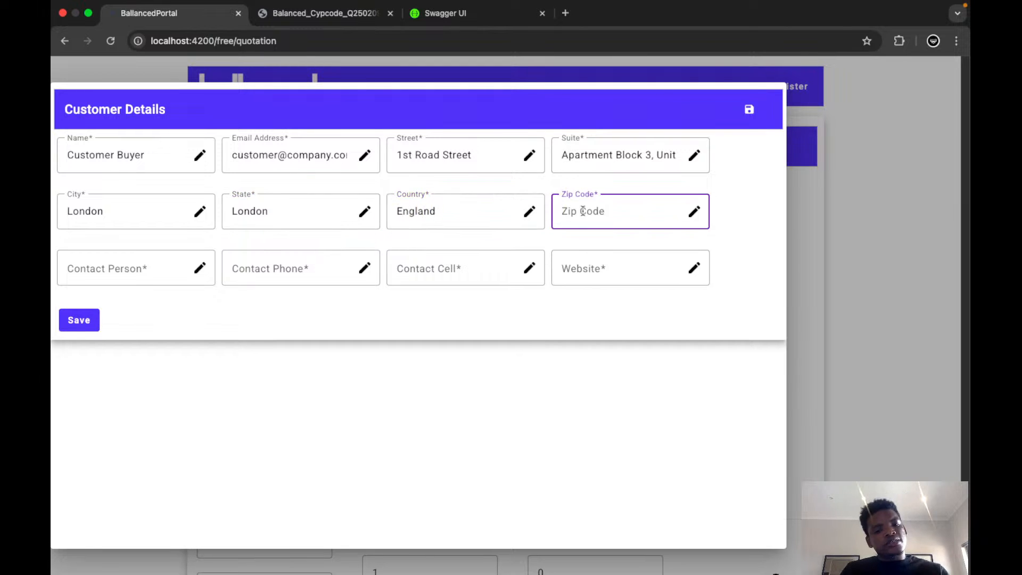
text(5000)
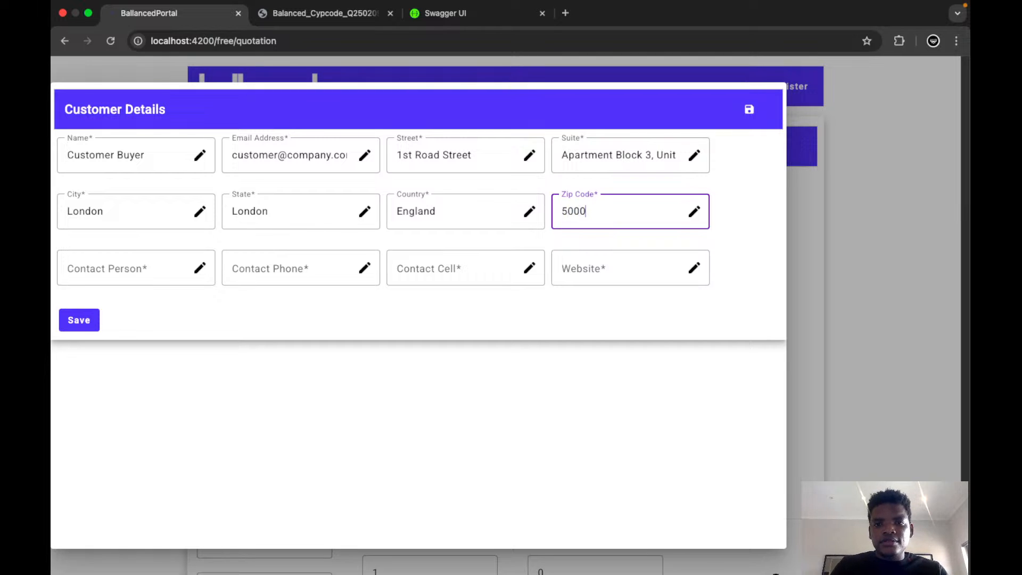
Enter Customer as the contact person and fill in the customer's contact phone and cell numbers.
click(112, 267)
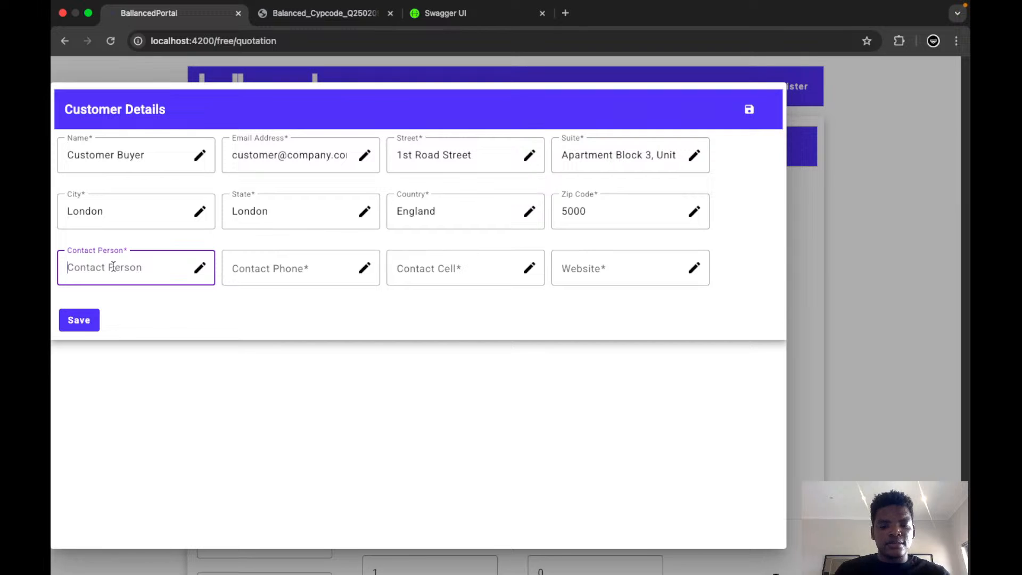
text(Customer)
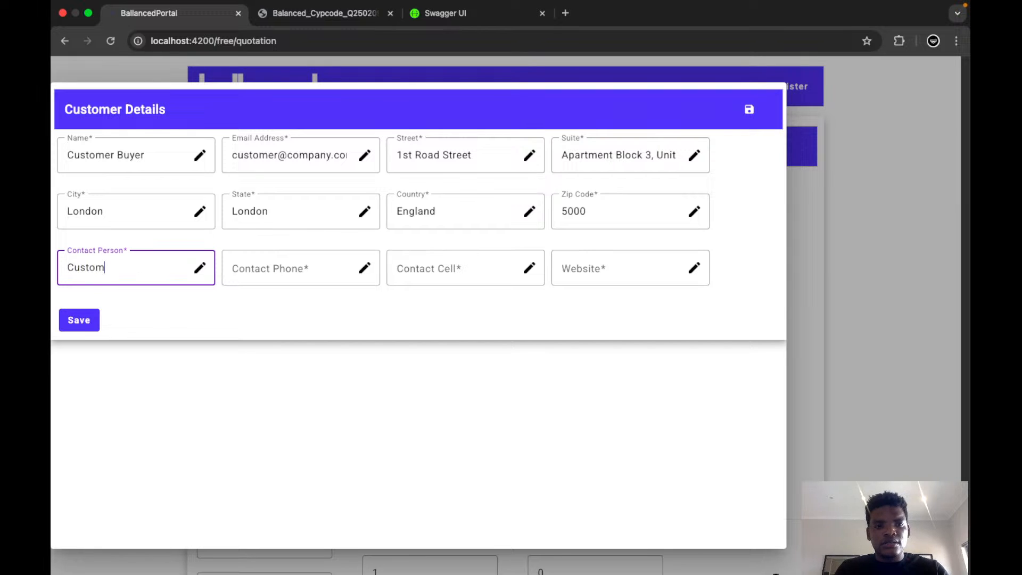
click(284, 274)
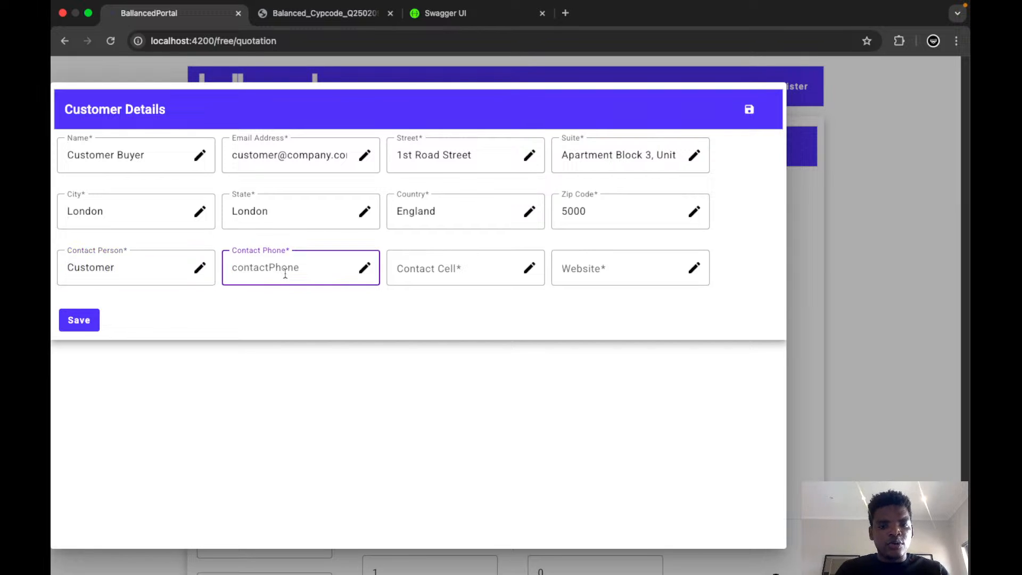
key(super+v)
click(461, 267)
key(super+v)
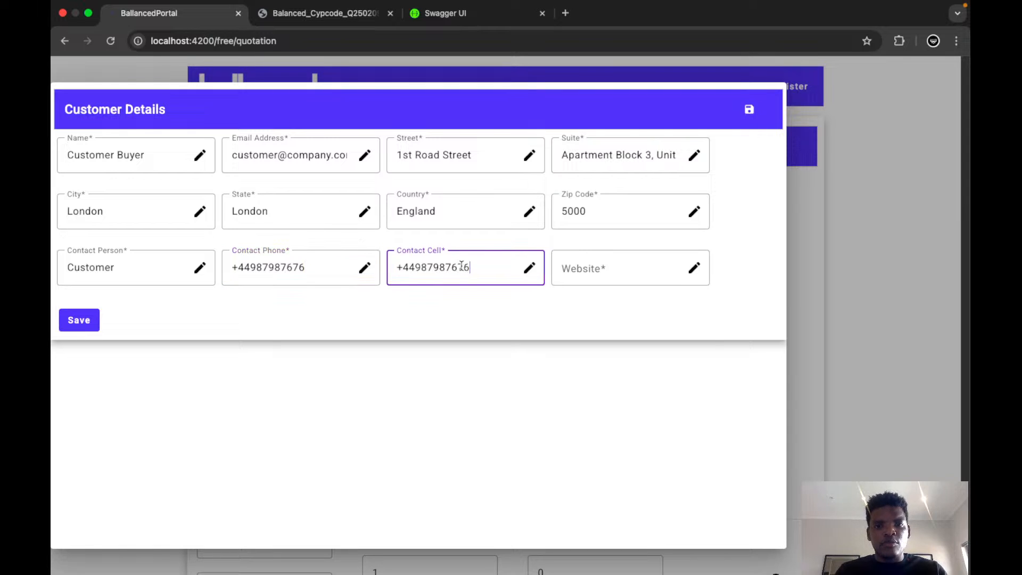
click(606, 271)
text(ww)
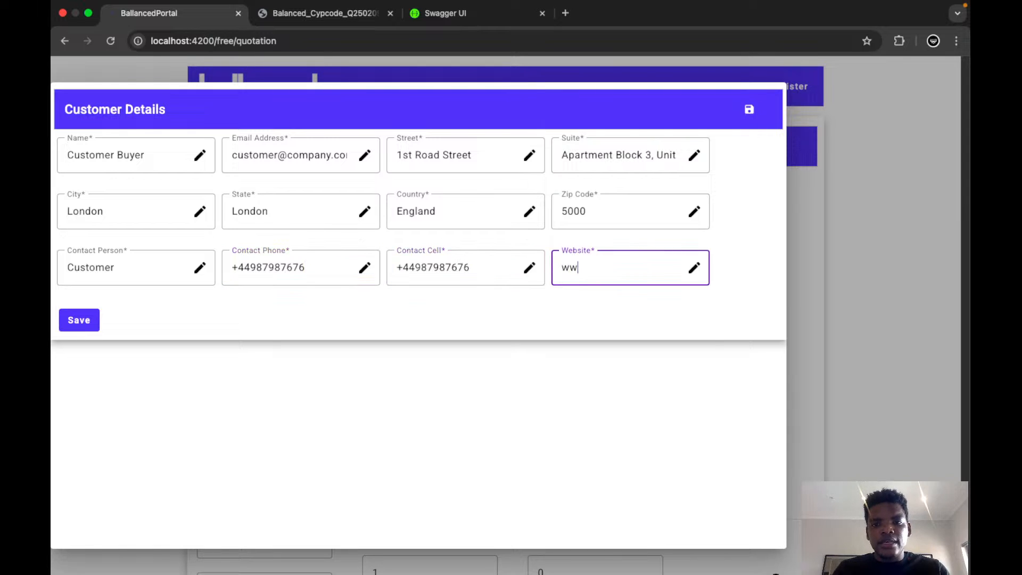
text(w.c)
text(ompany.com)
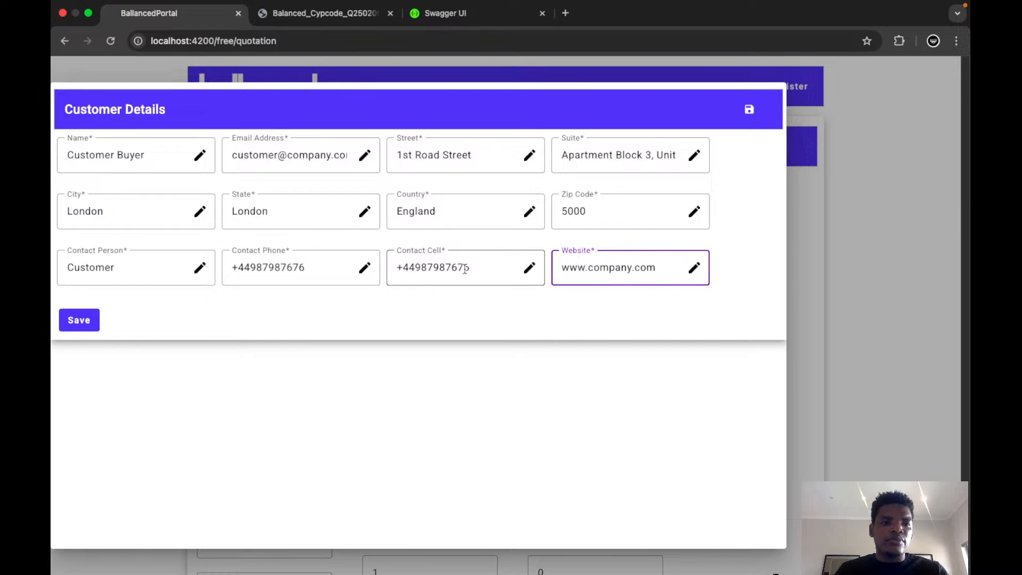
click(88, 322)
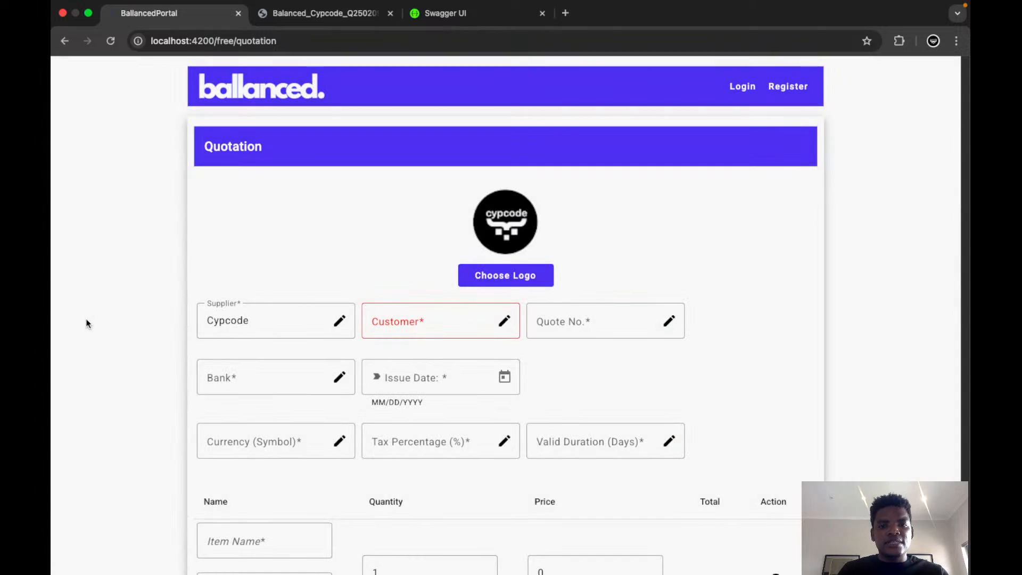
click(568, 317)
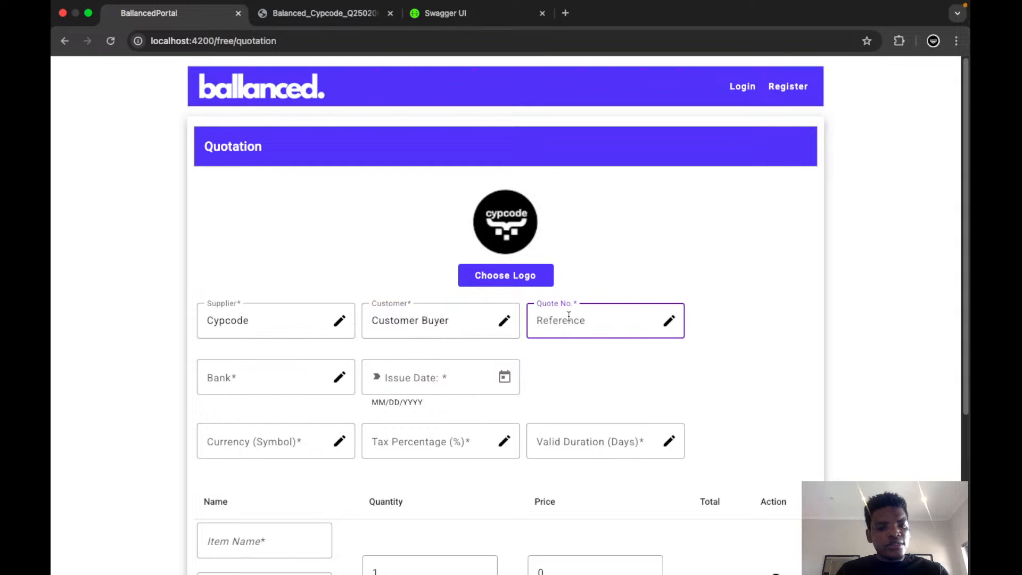
text(Q)
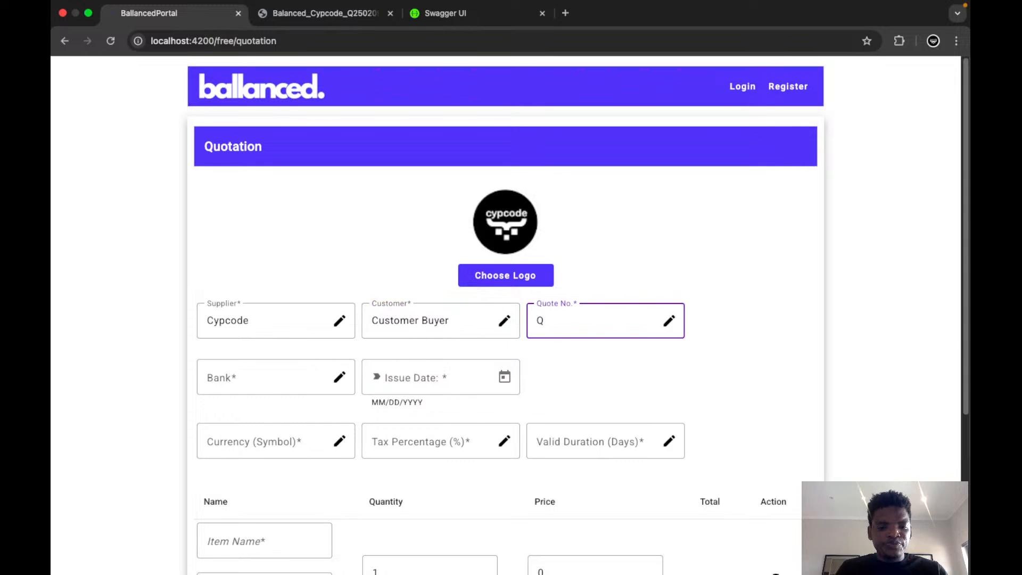
text(25)
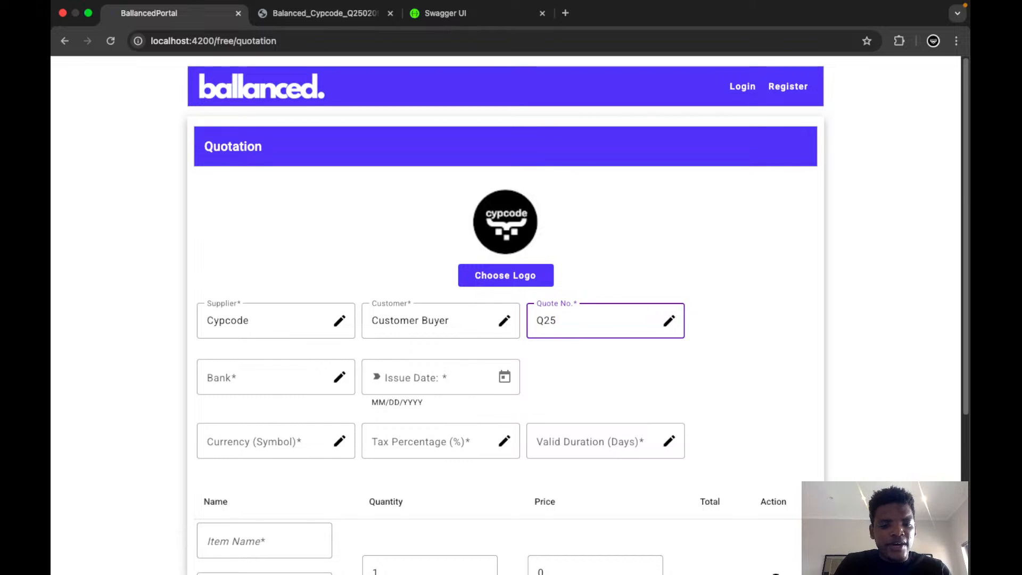
text(02)
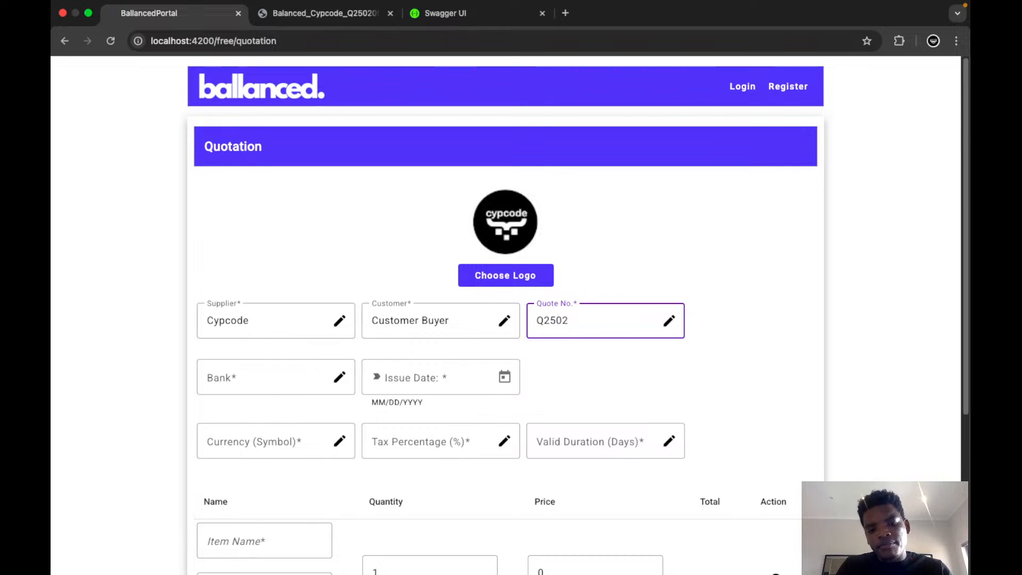
text(01)
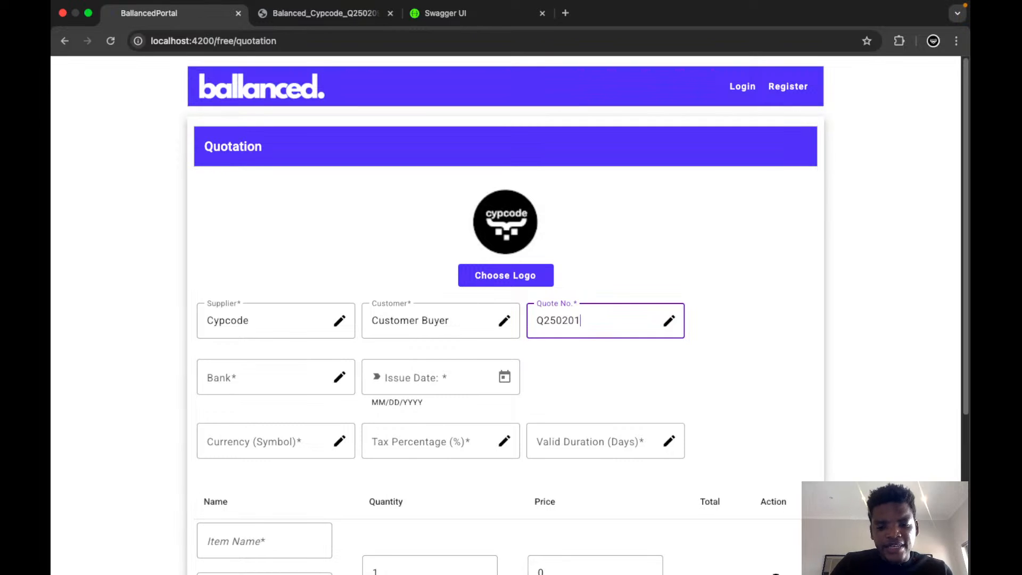
text(00001)
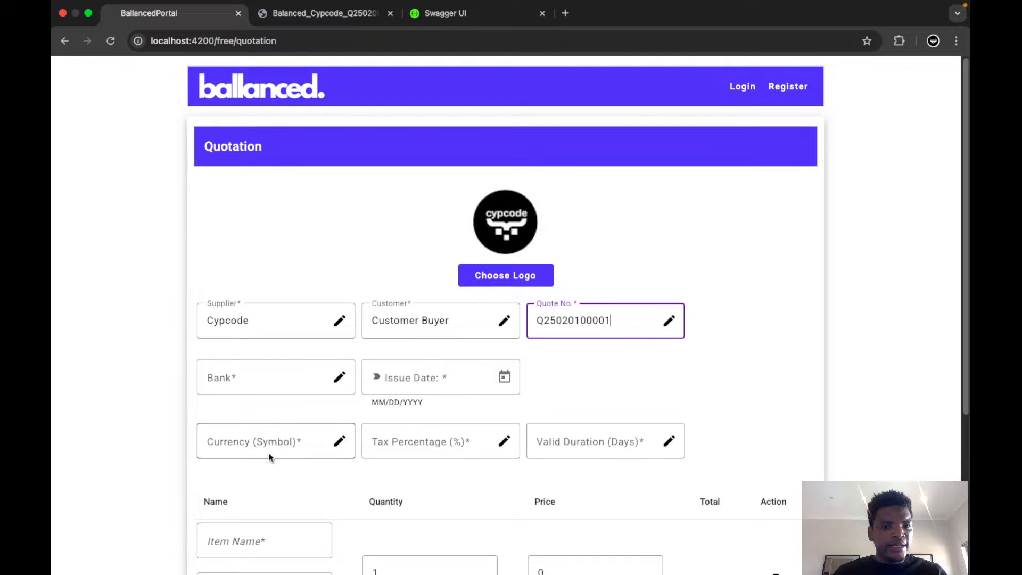
Open the quotation's bank details and enter the bank name World Money Bank with the swift code SW1234567.
click(233, 377)
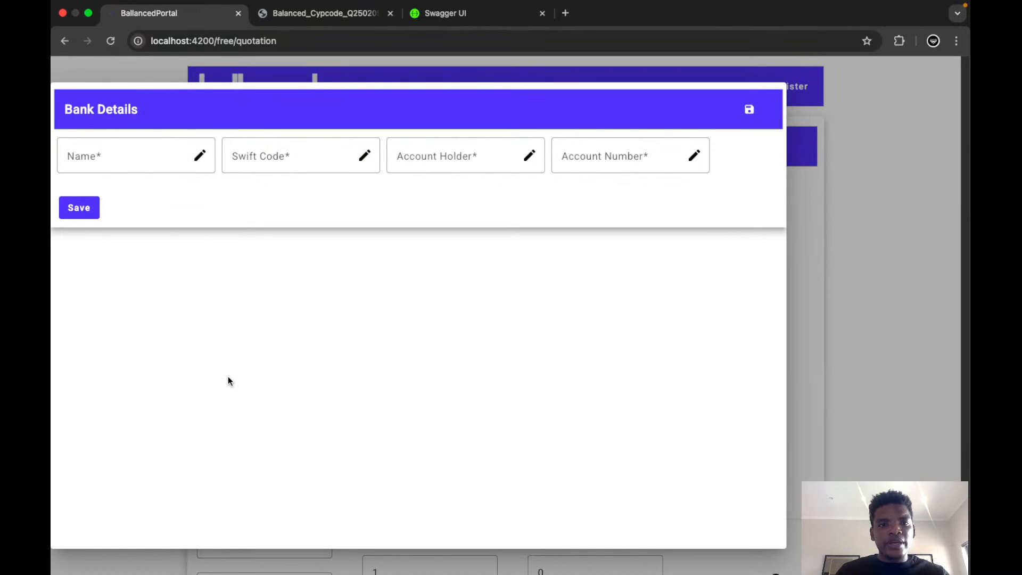
click(114, 156)
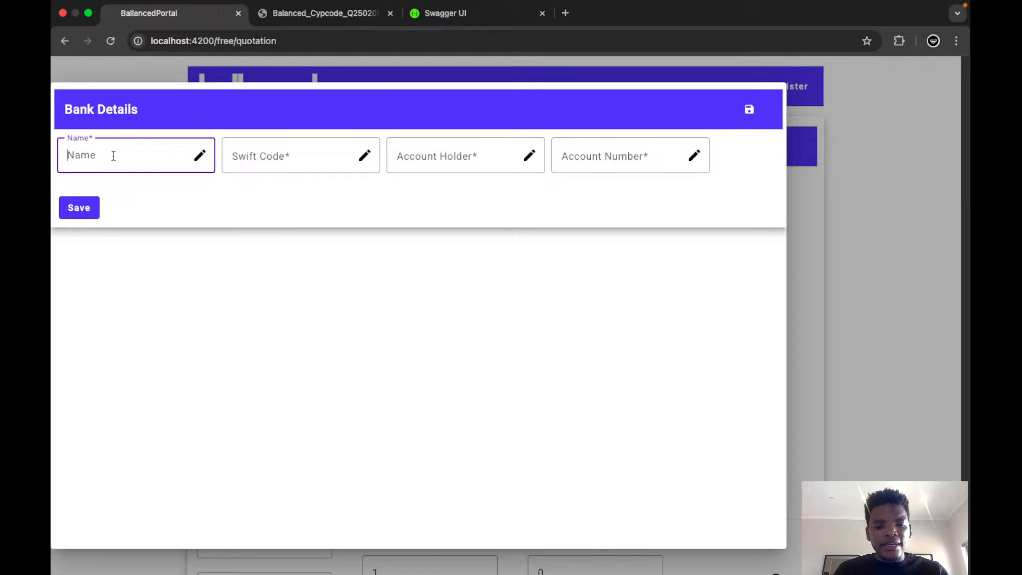
text(World Mo)
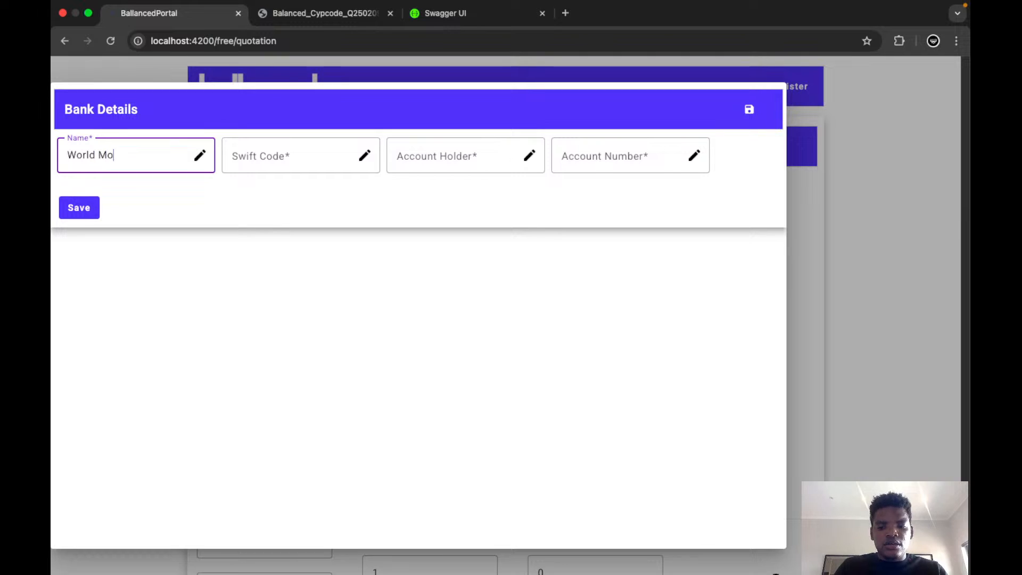
text(ney Bank)
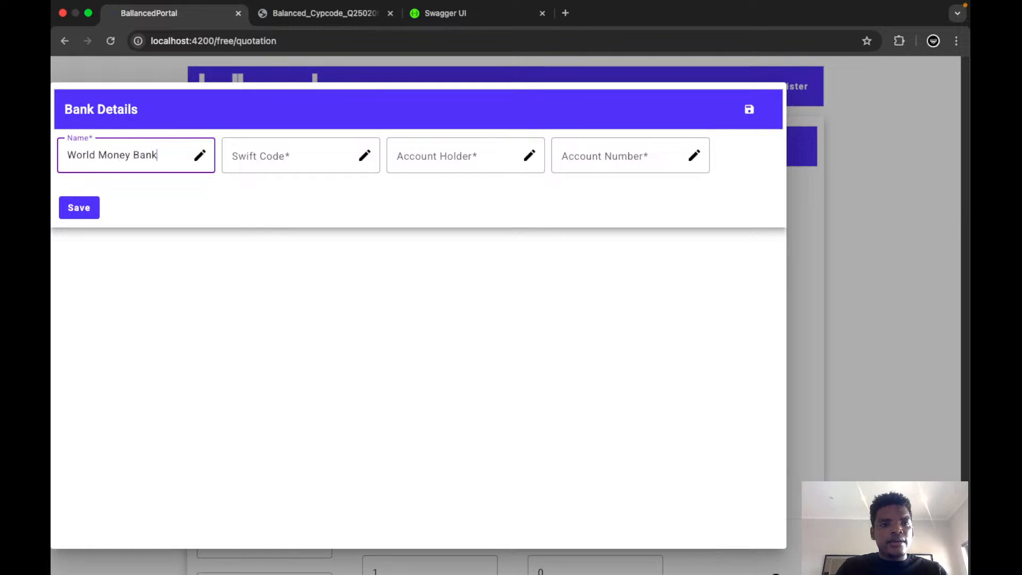
click(272, 166)
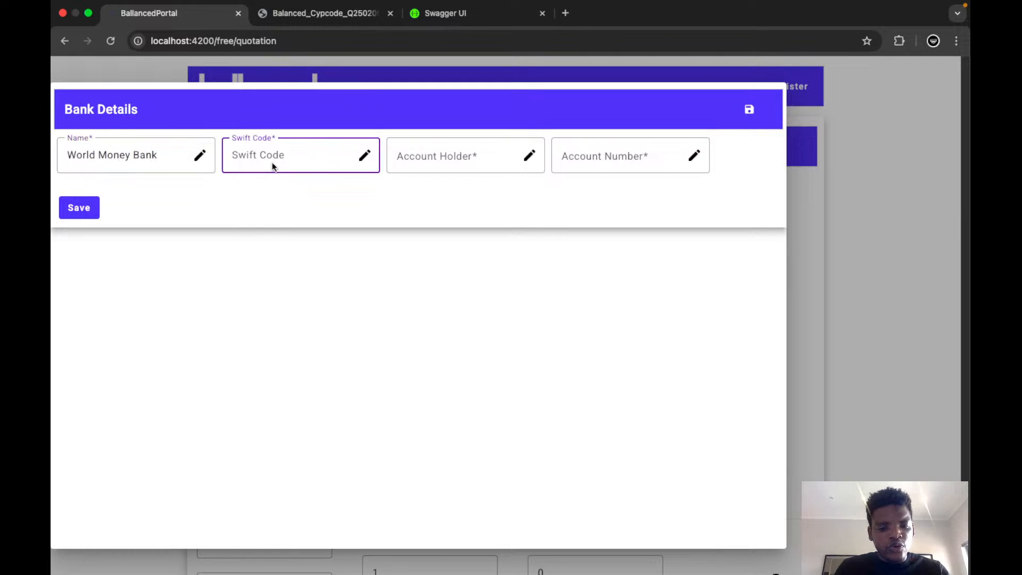
text(SW12345)
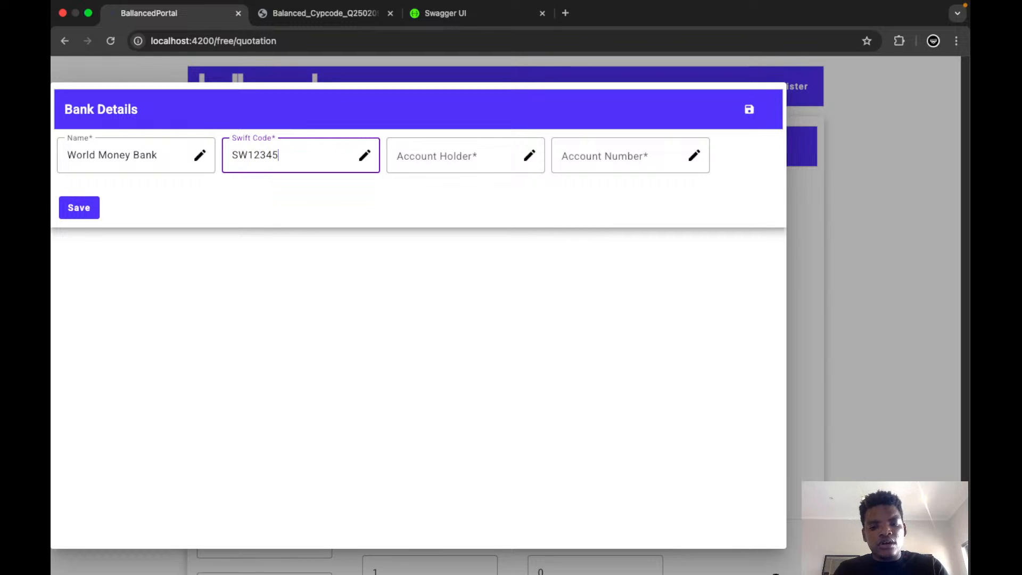
text(67)
Enter Cypcode as the account holder, fill in the bank account number and save the bank details.
click(482, 150)
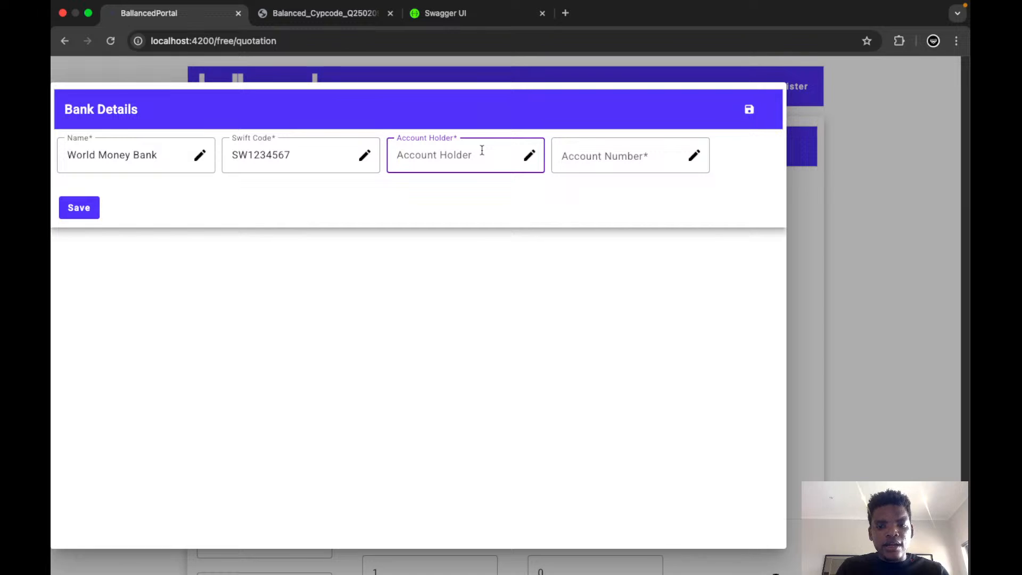
text(Cus)
key(BackSpace)
key(BackSpace)
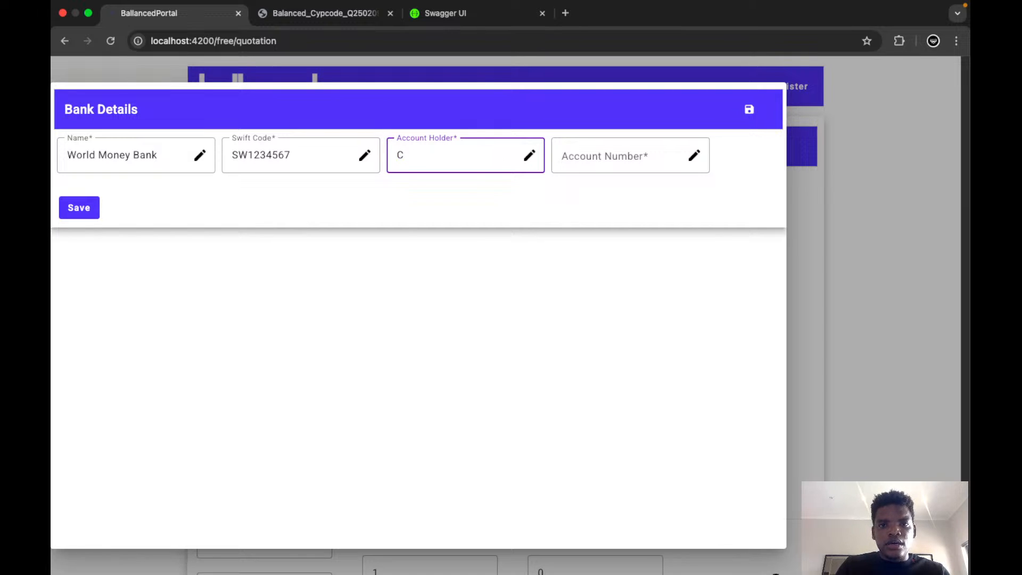
text(ypcode)
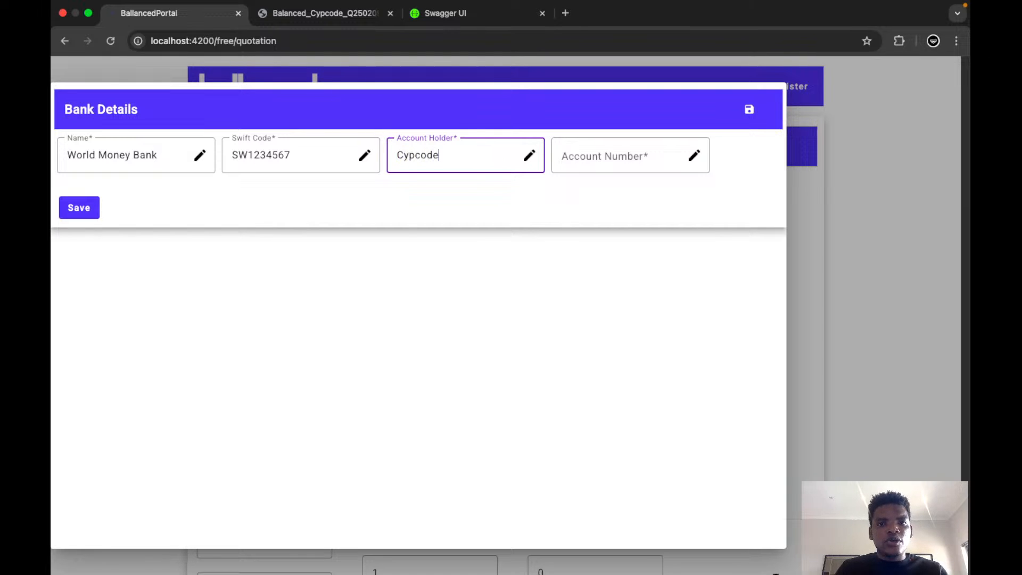
click(595, 153)
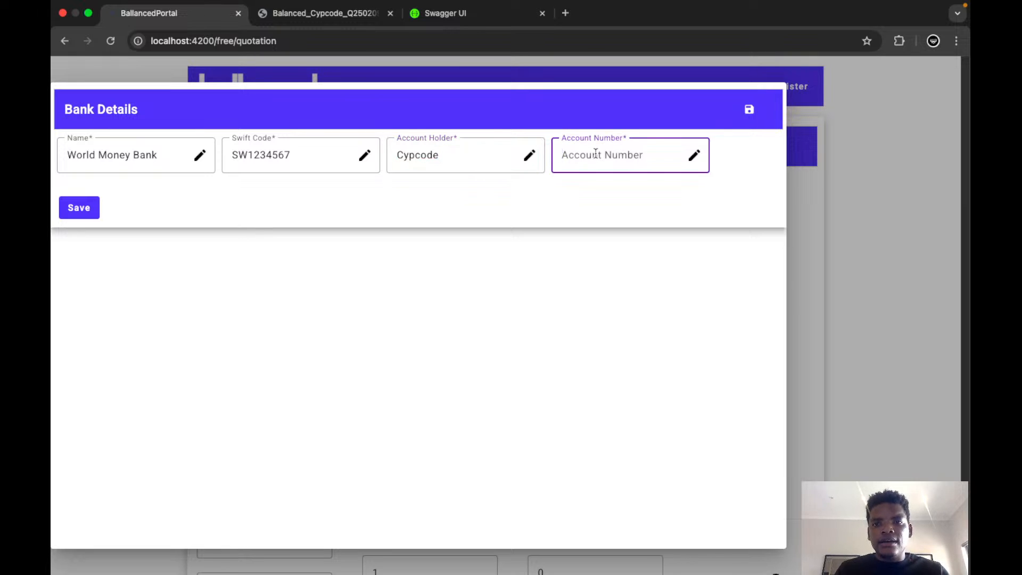
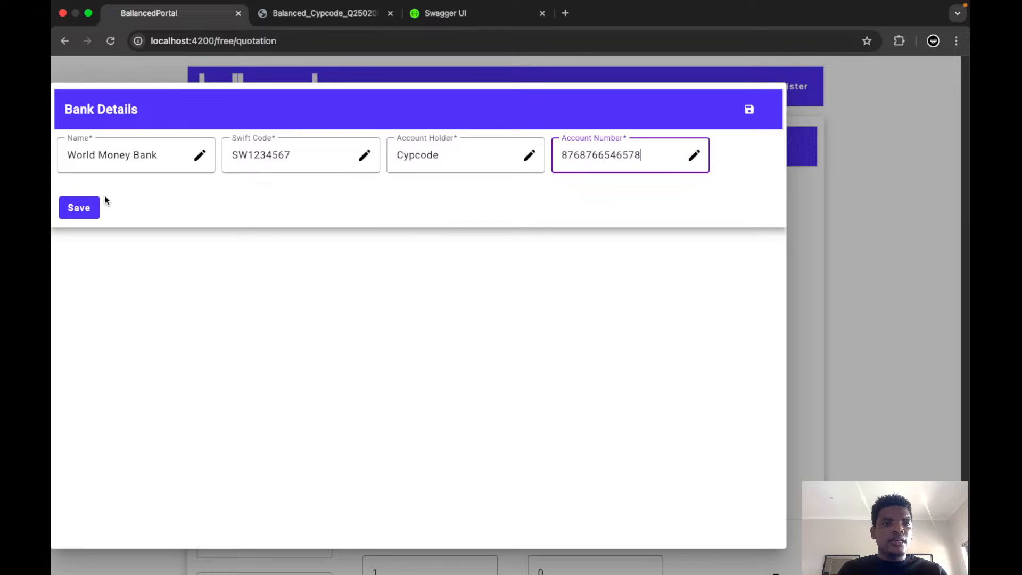
click(77, 207)
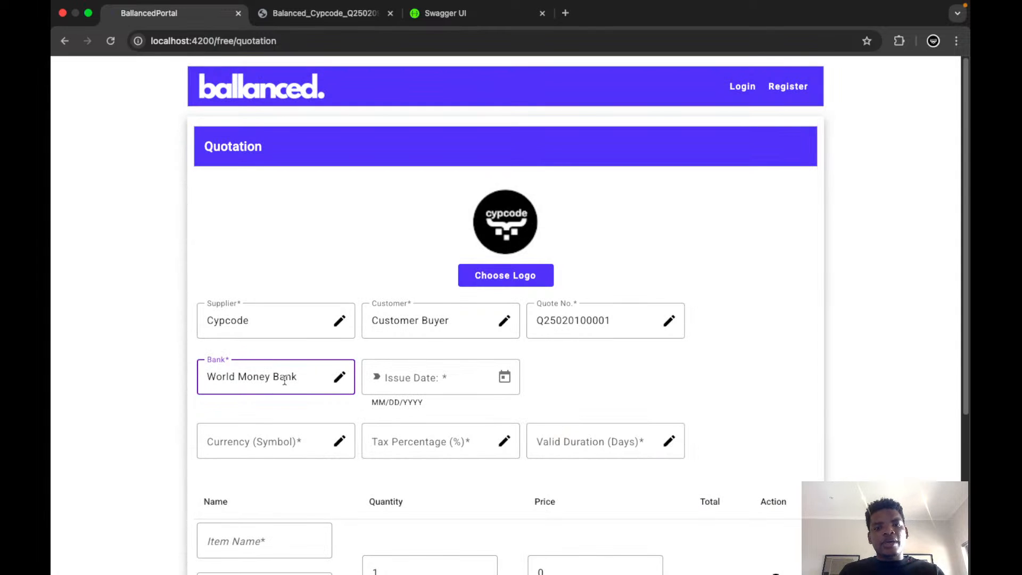
Set the quotation's issue date to 2/11/2025 and its currency symbol to $.
click(503, 376)
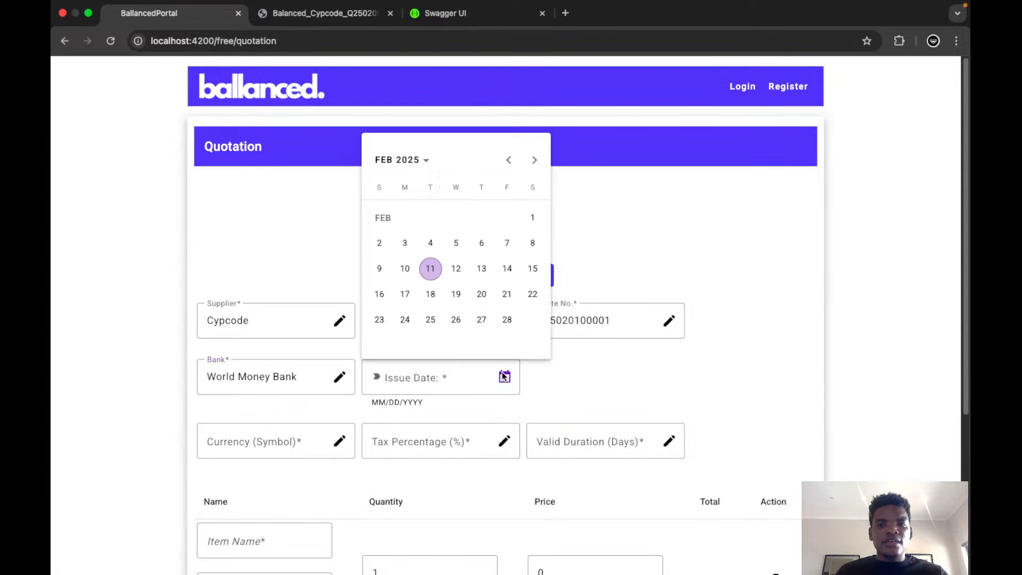
click(431, 267)
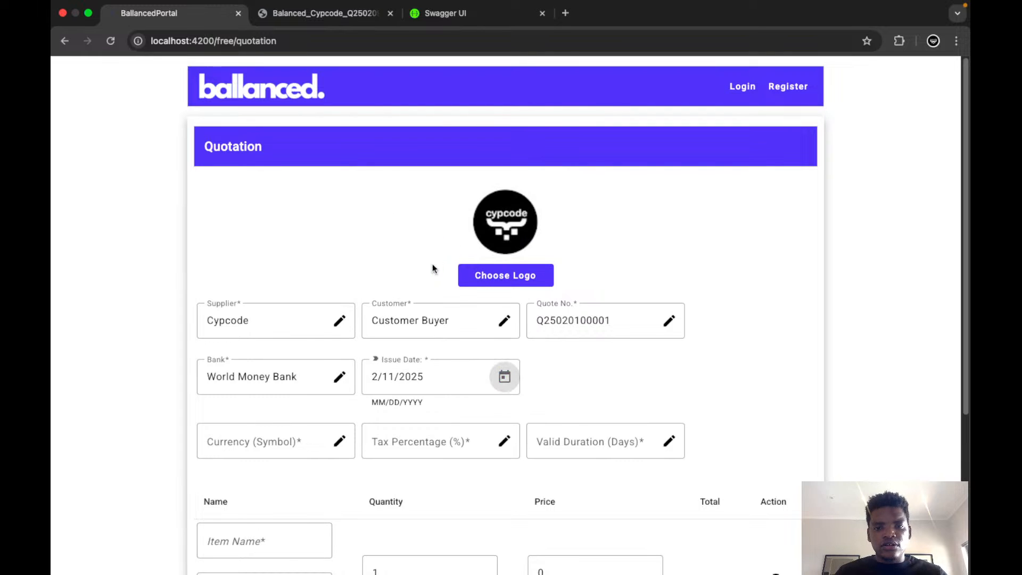
click(252, 443)
text($)
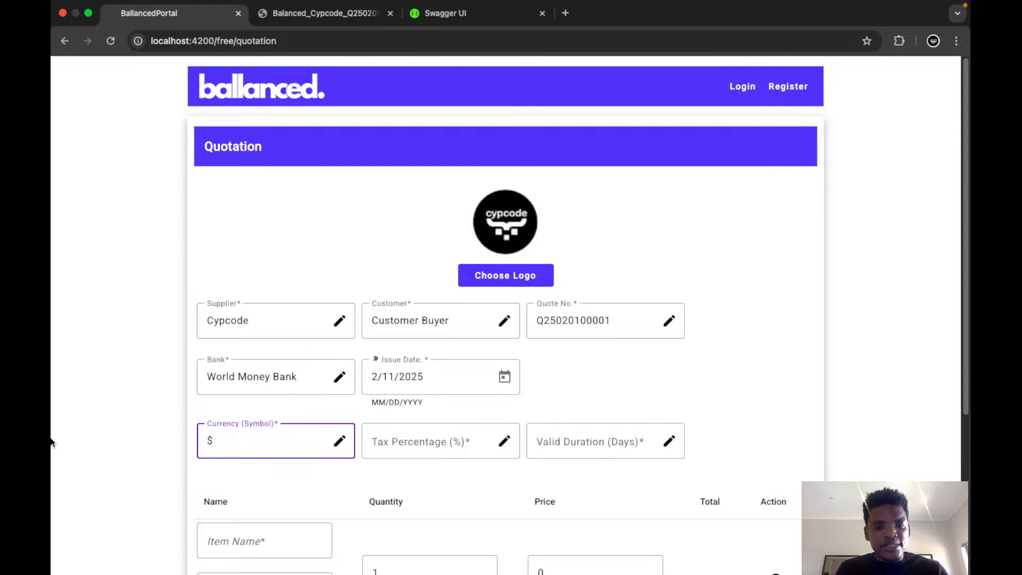
Set the quotation's tax percentage to 10 and its valid duration to 5 days.
click(449, 439)
text(15)
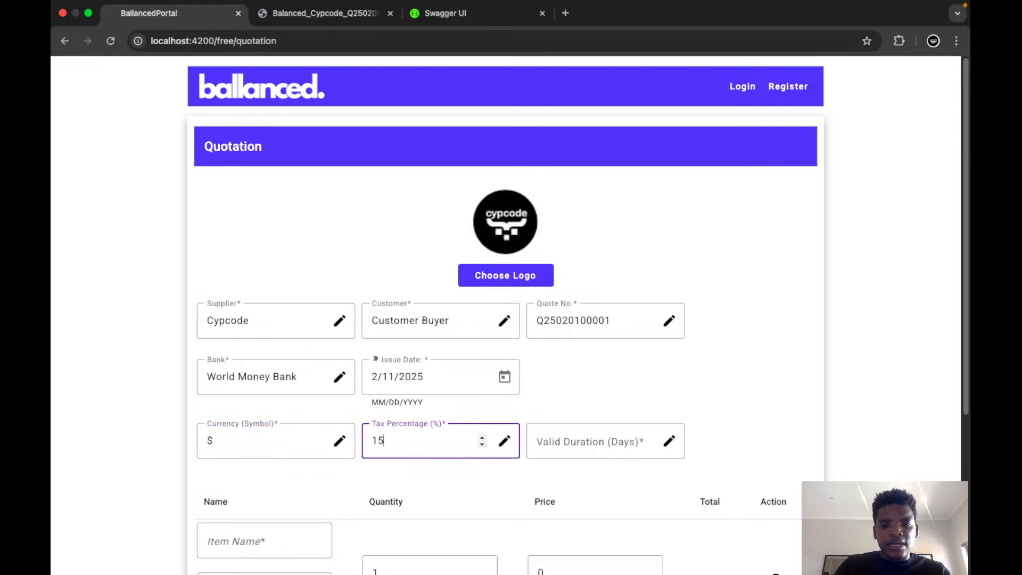
key(BackSpace)
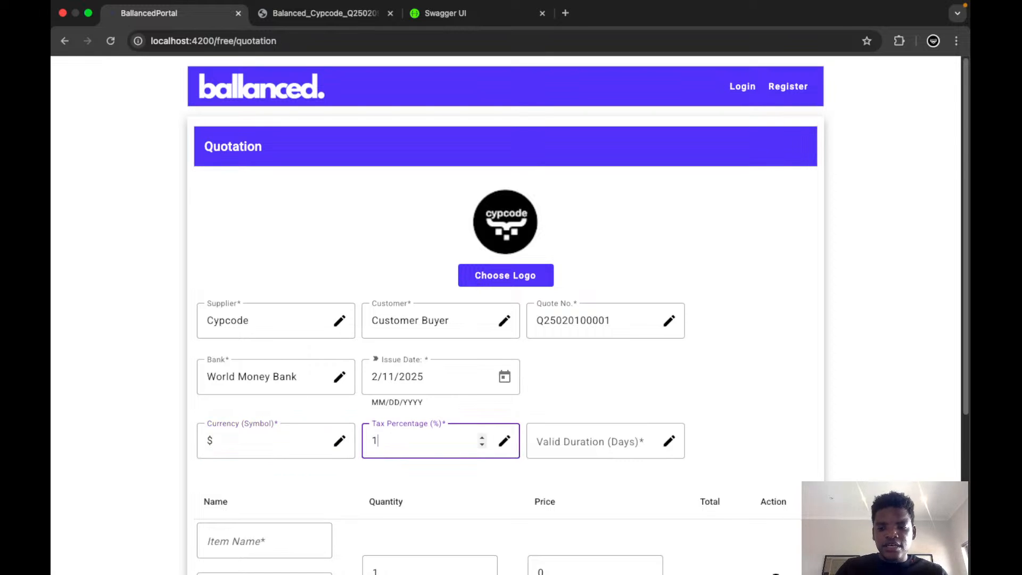
text(0)
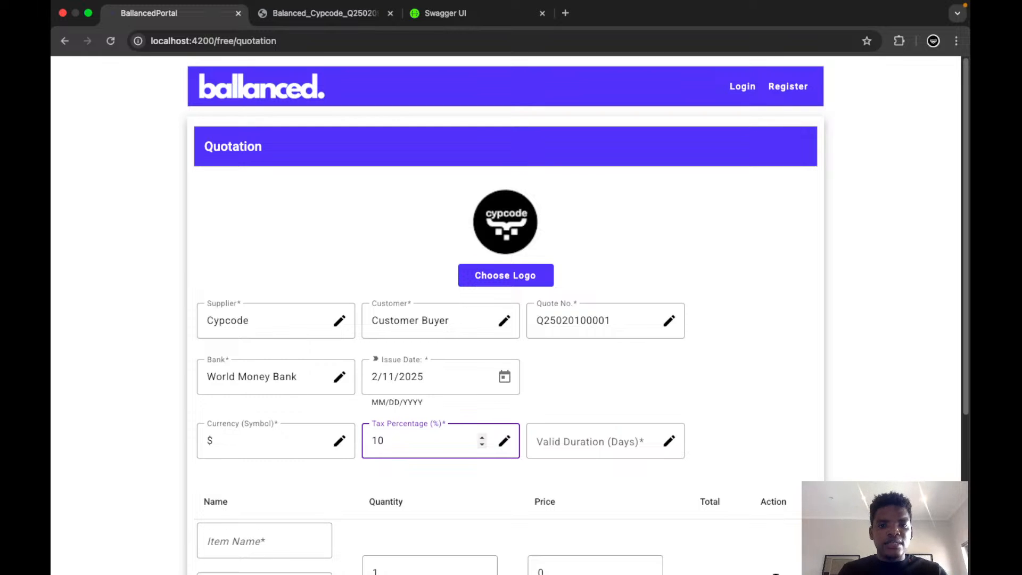
click(605, 443)
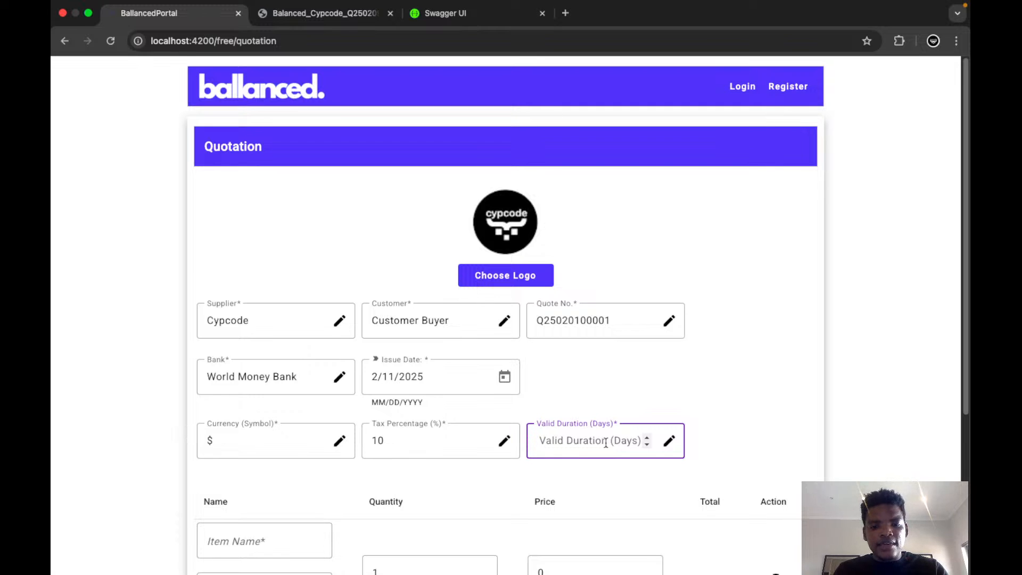
text(5)
click(793, 420)
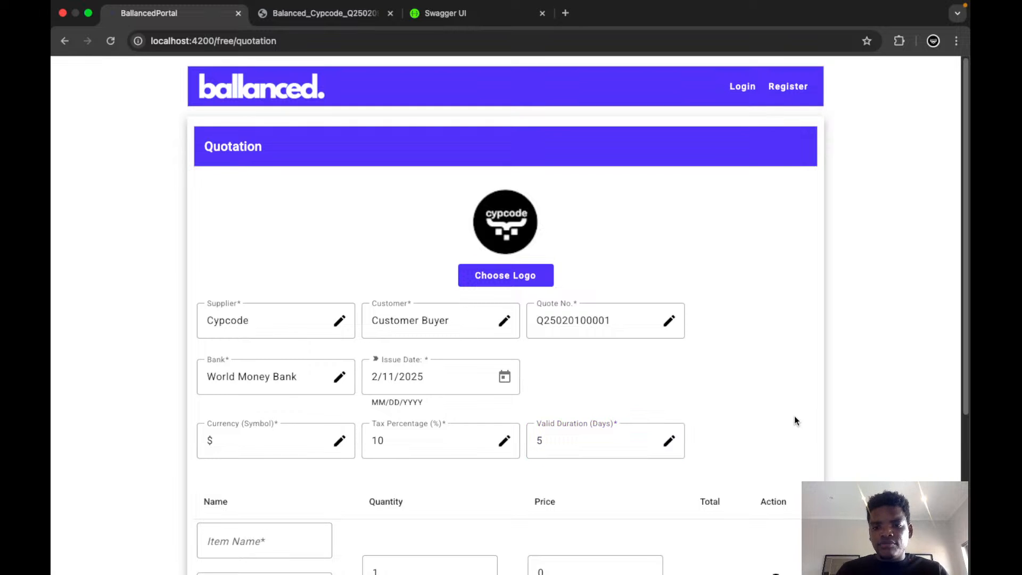
Name the quotation's first line item Front-end UI/UX Design.
scroll(794, 420, down, 5)
scroll(794, 420, down, 1)
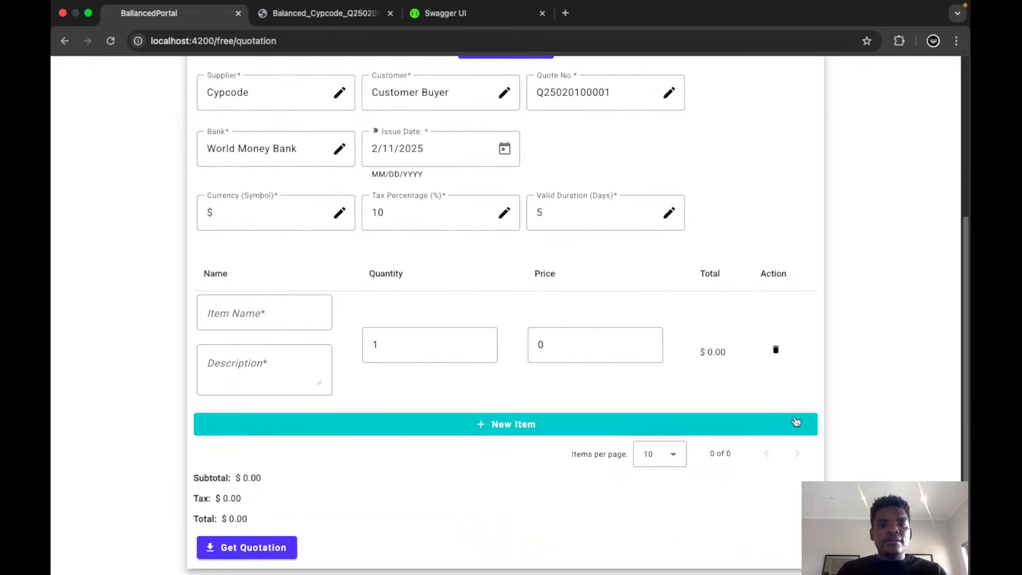
click(273, 316)
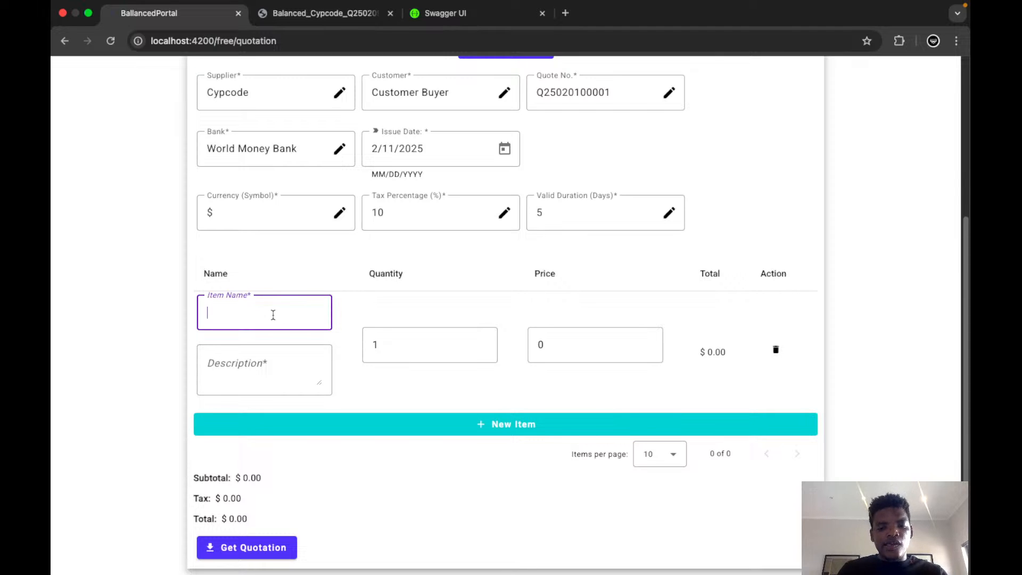
text(Front-end)
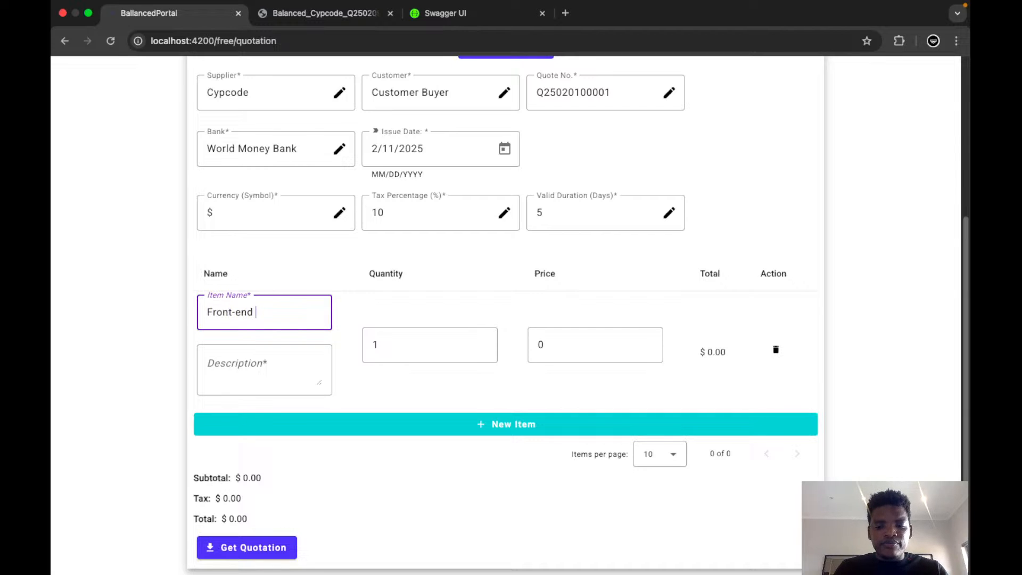
text( UI/UX De)
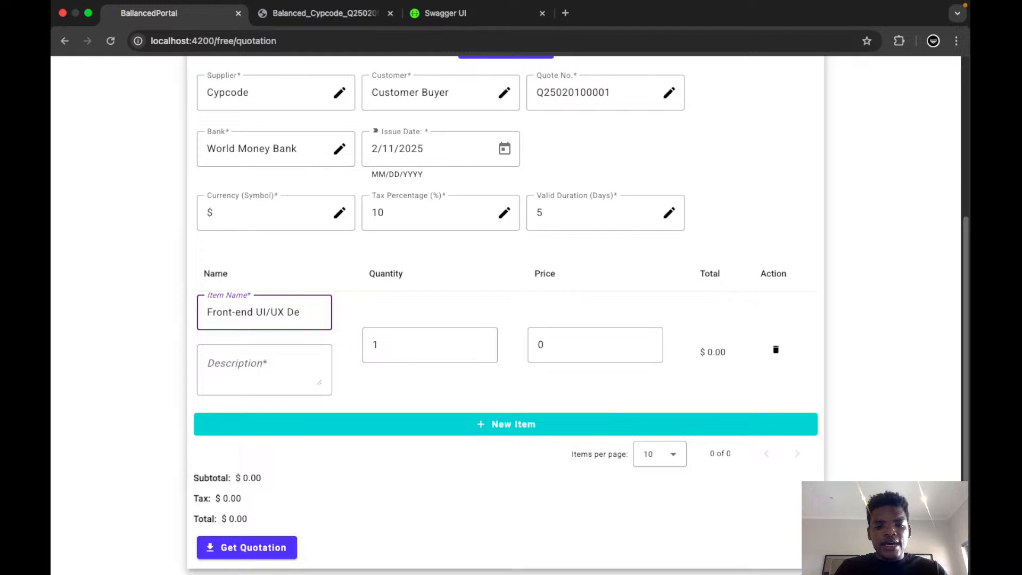
text(sign)
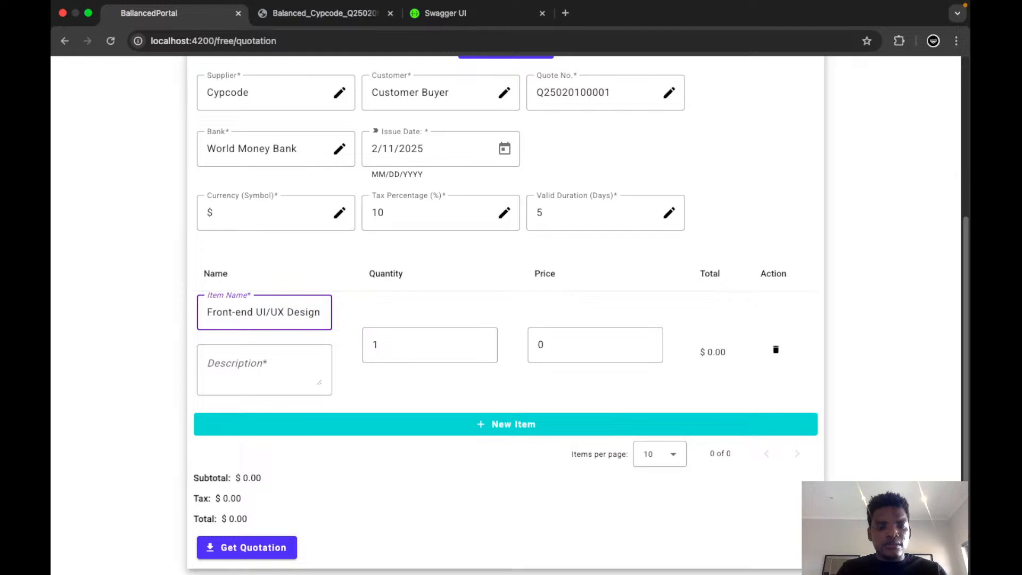
Copy the first item's name into its description and extend it to read Front-end UI/UX Design with Figma Artifacts.
key(super+a)
key(super+c)
click(248, 364)
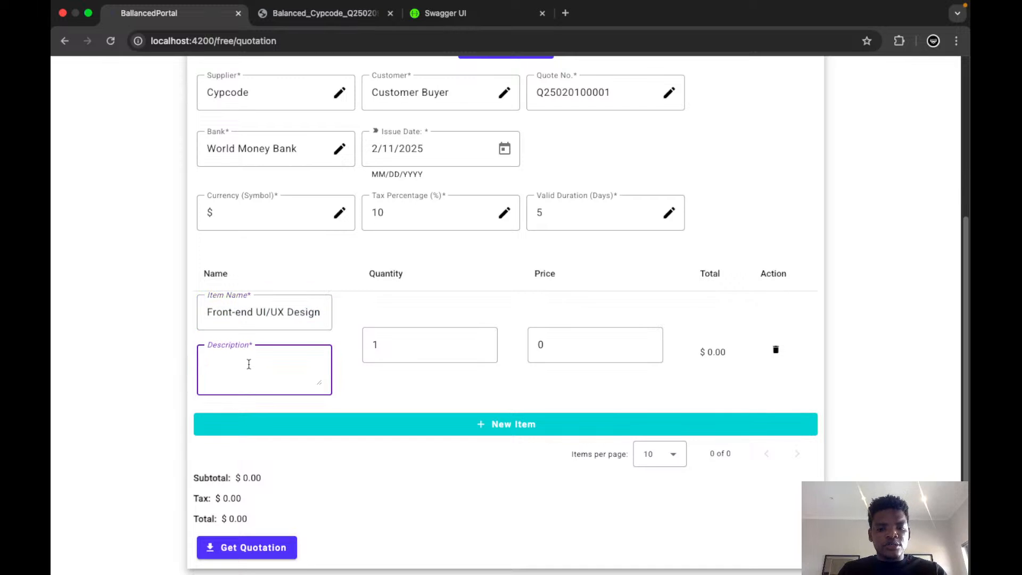
key(super+v)
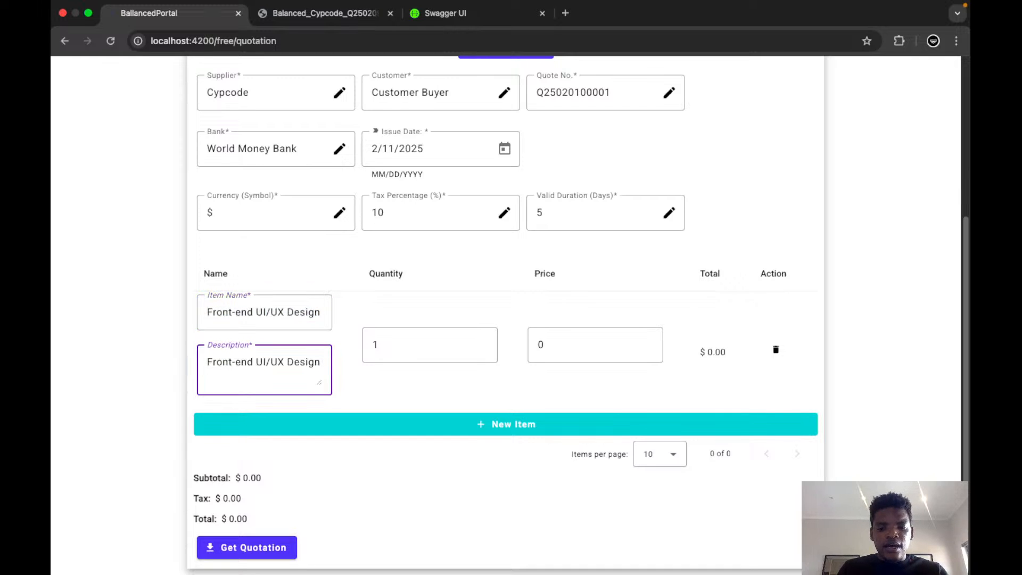
text(with Figma )
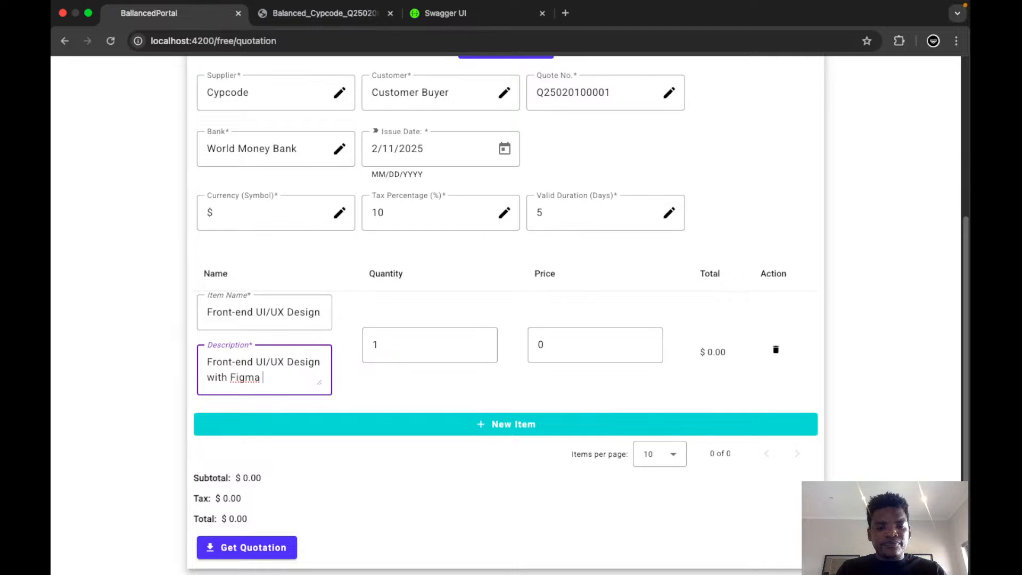
text(Artifacts)
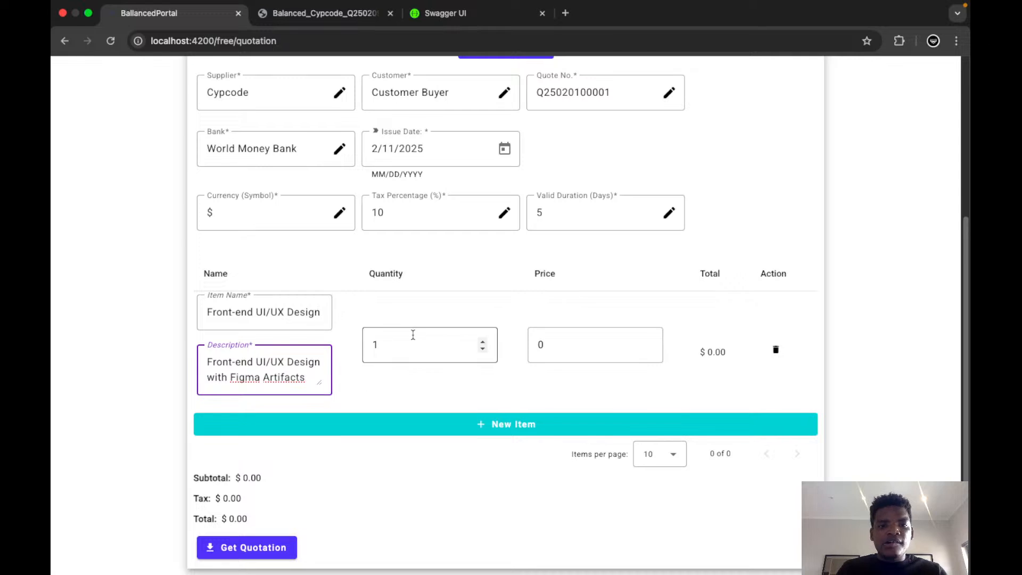
Set the Front-end UI/UX Design item's quantity to 4 and its price to 54999.99.
click(483, 342)
click(484, 342)
click(483, 342)
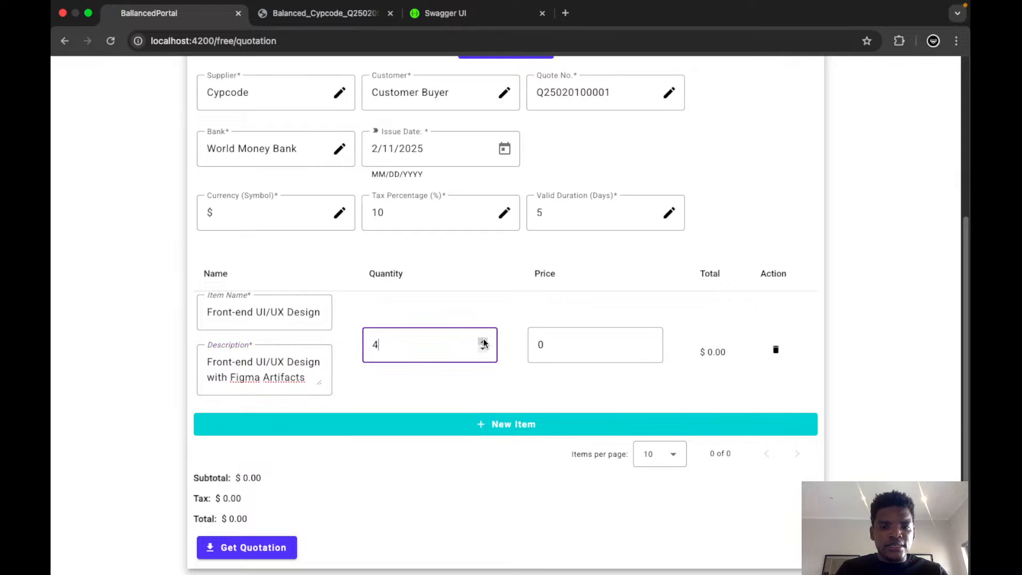
click(576, 345)
key(BackSpace)
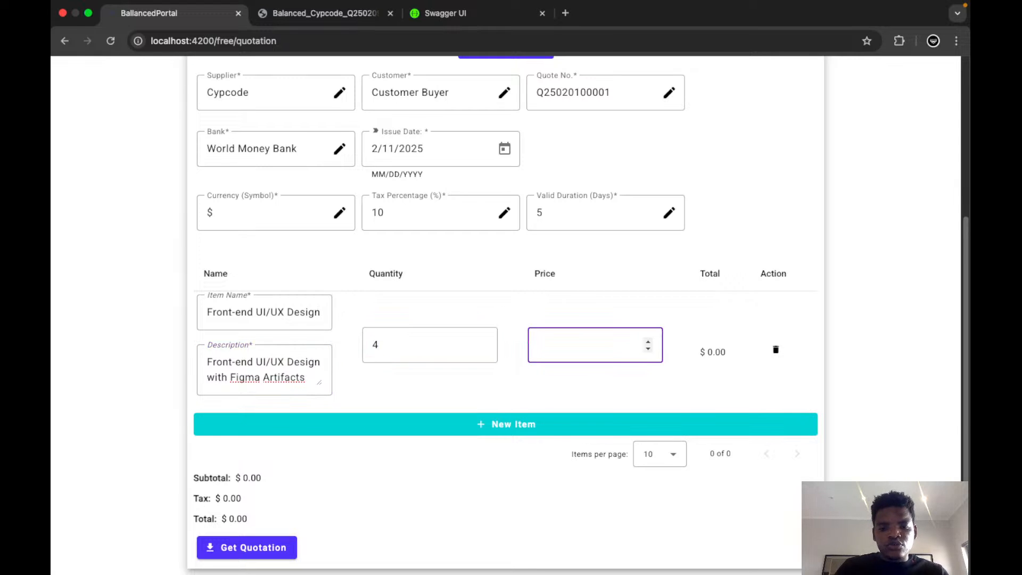
text(5)
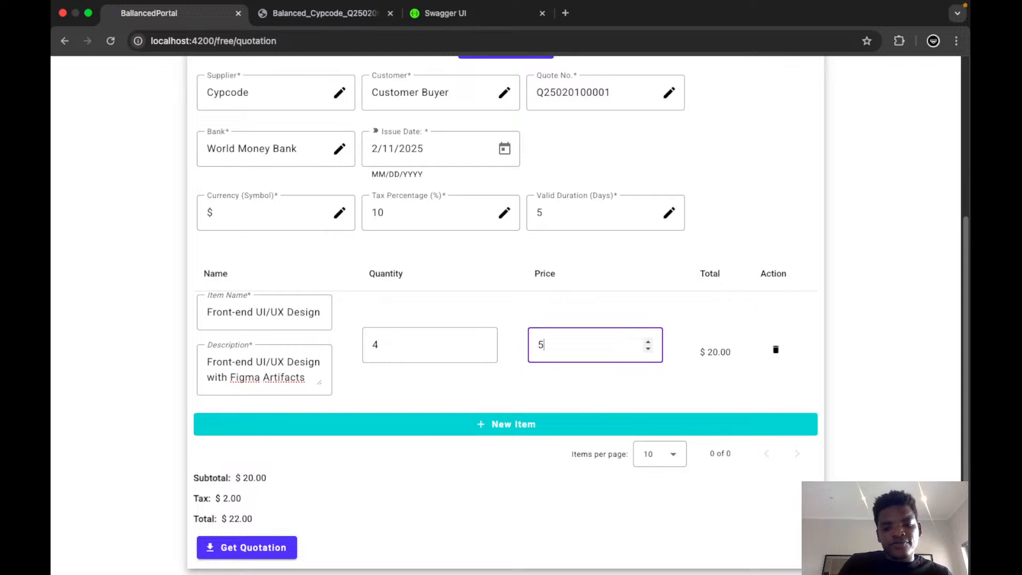
text(499)
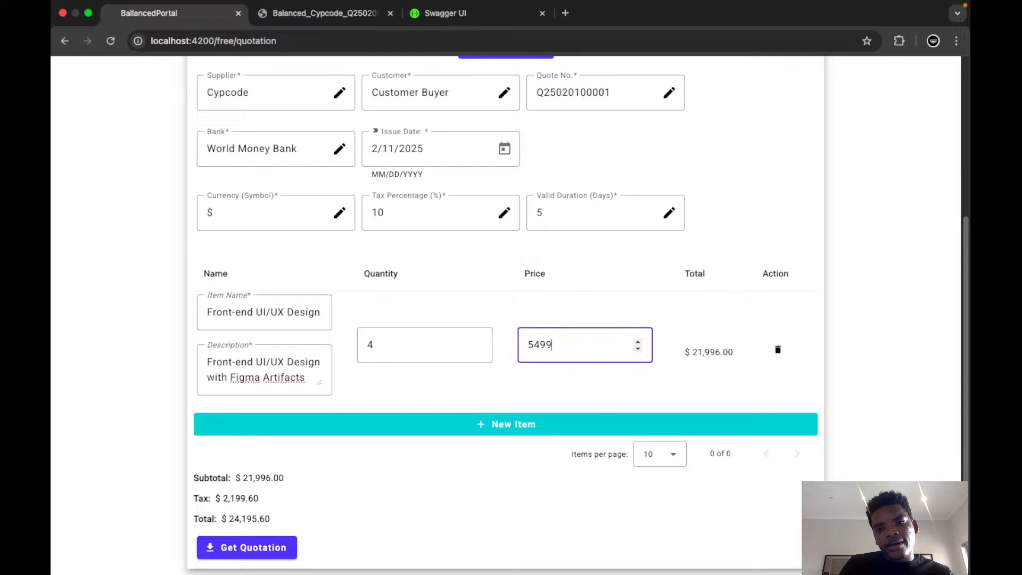
text(9.99)
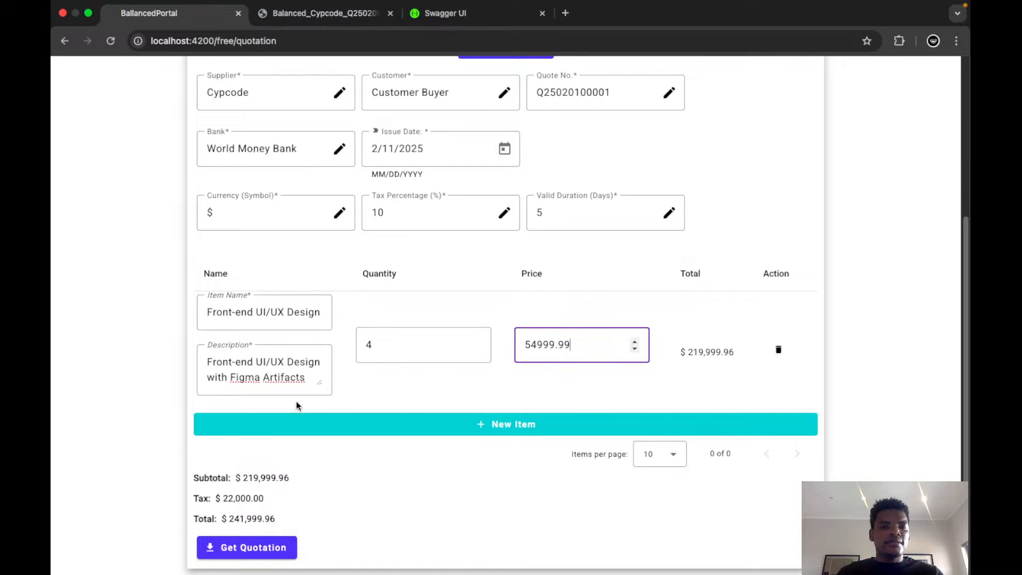
Add a second line item to the quotation and start entering its item name.
click(507, 429)
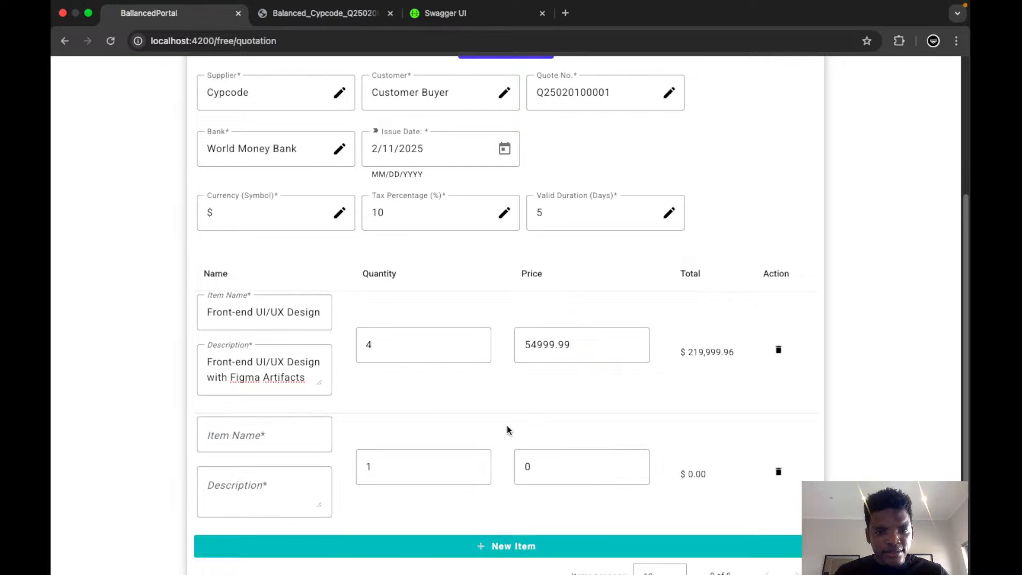
click(245, 435)
click(291, 437)
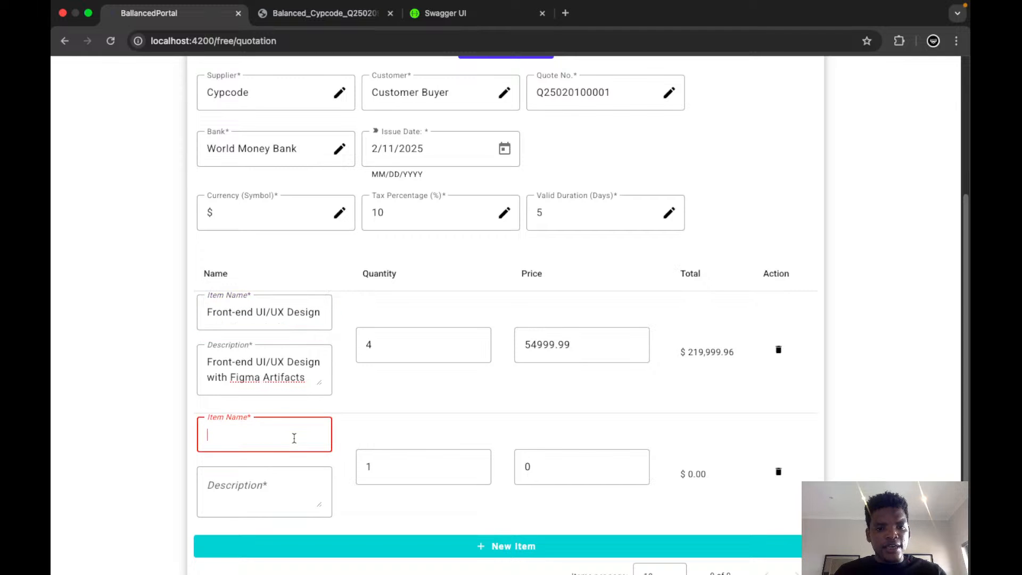
text(Ba)
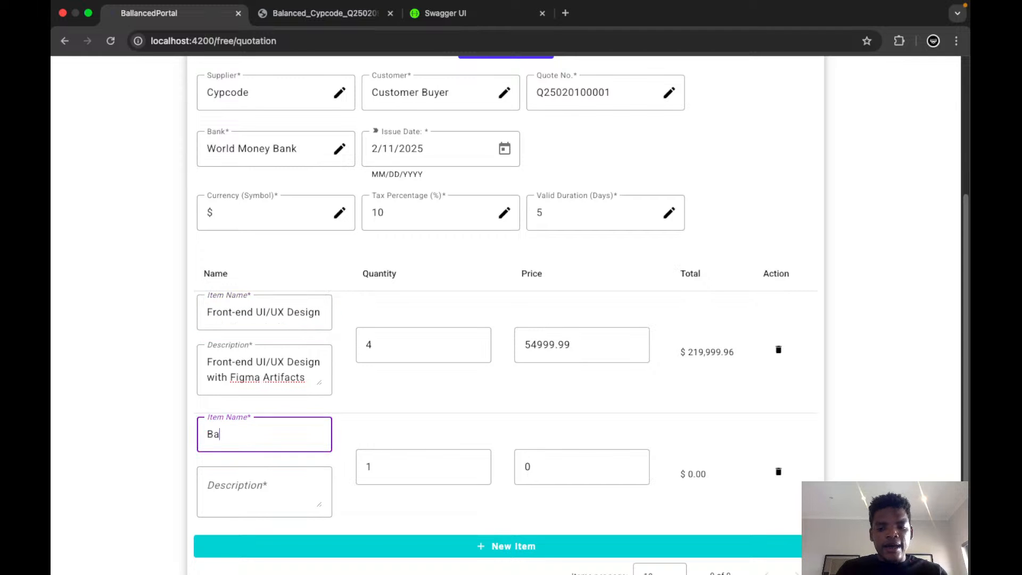
key(BackSpace)
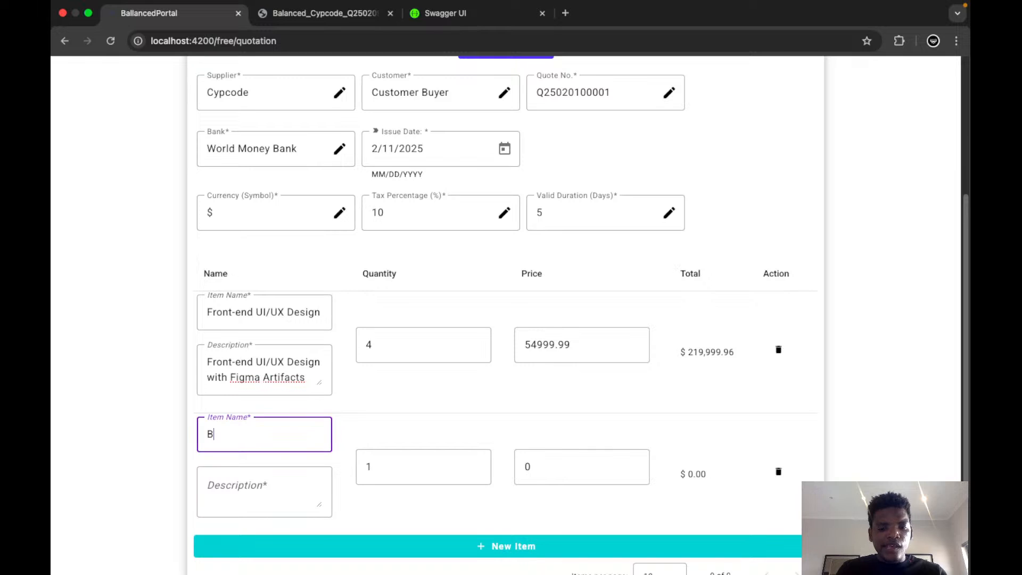
key(BackSpace)
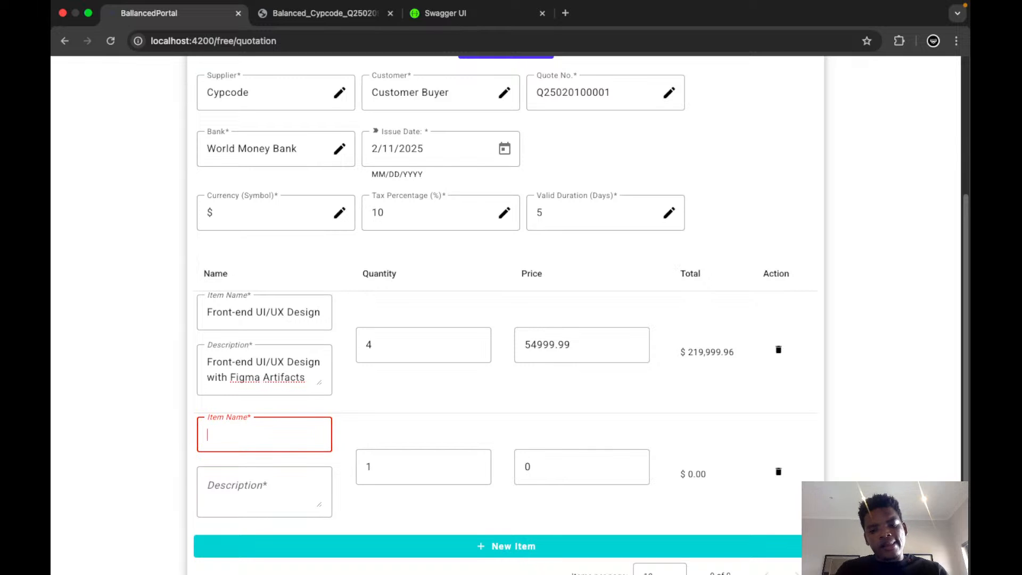
text(Employee)
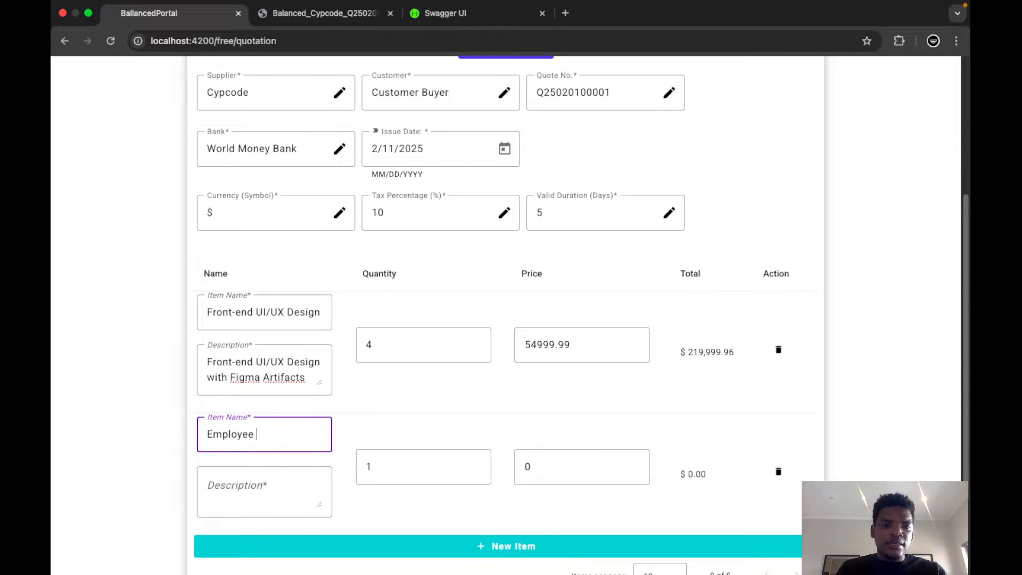
key(BackSpace)
key(BackSpace)
key(BackSpace)
key(BackSpace)
key(BackSpace)
key(BackSpace)
key(BackSpace)
key(BackSpace)
key(BackSpace)
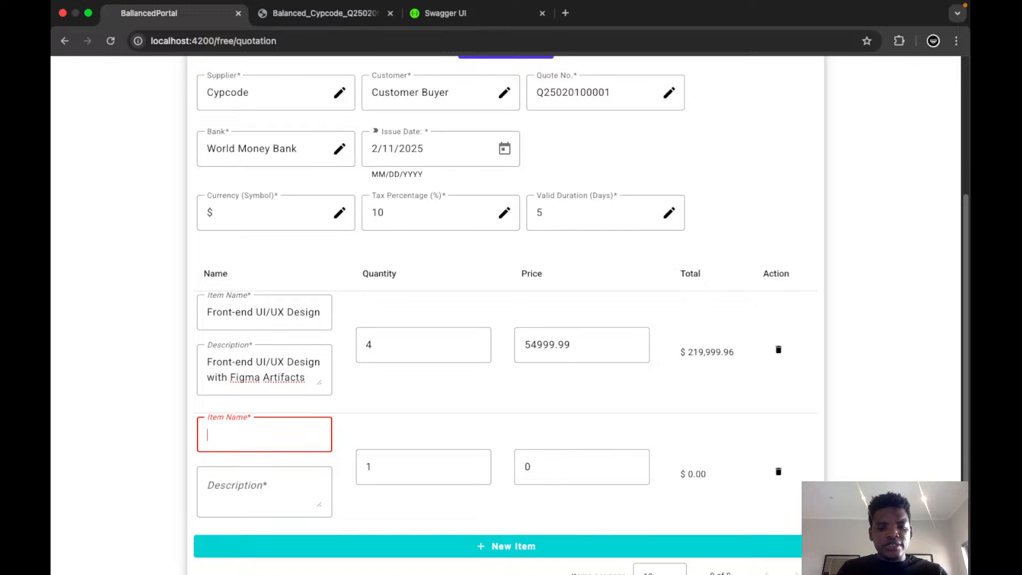
Name the second line item Microservice Architecture Design.
text(Microservice)
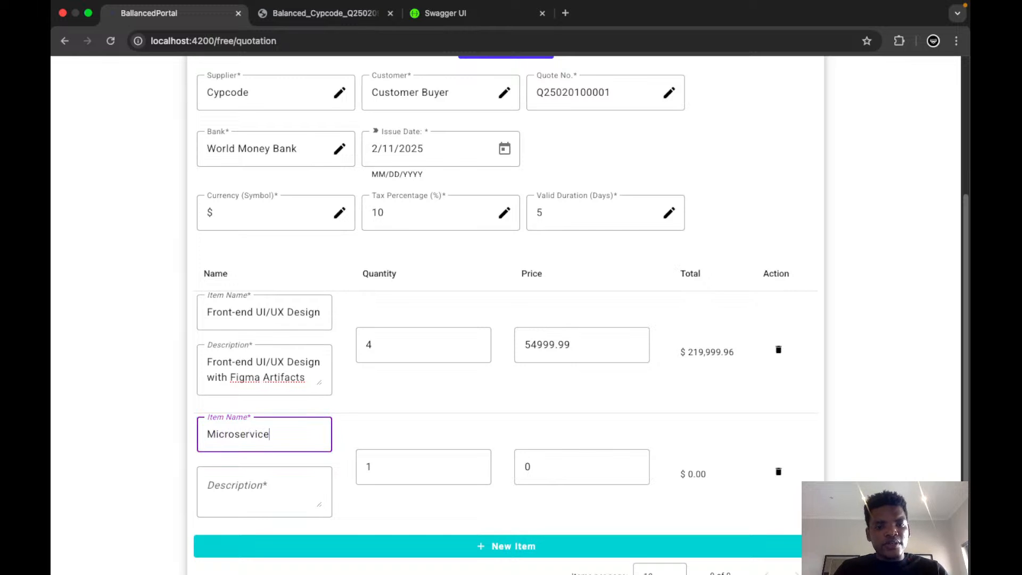
text( Architect)
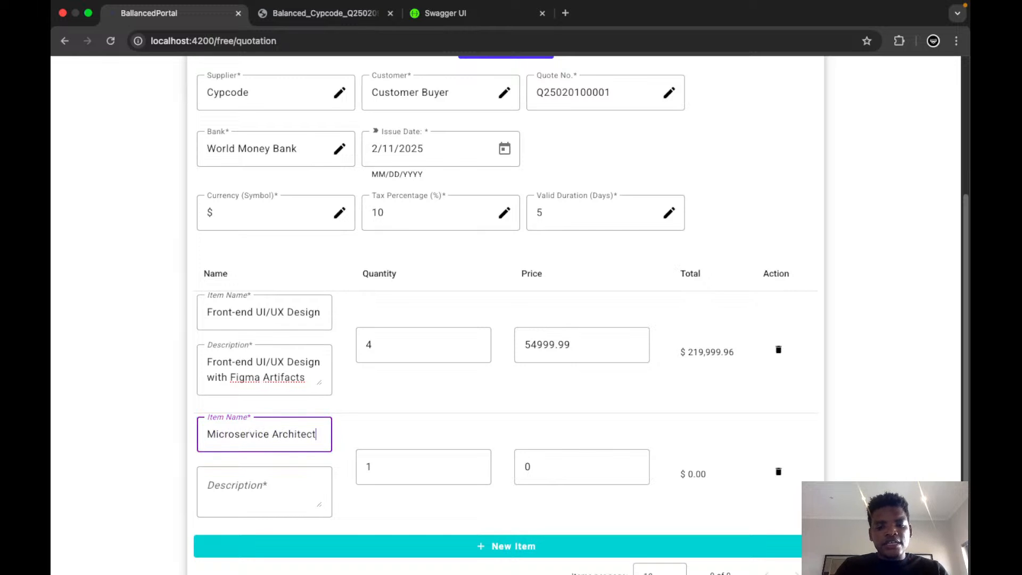
text(ure Design)
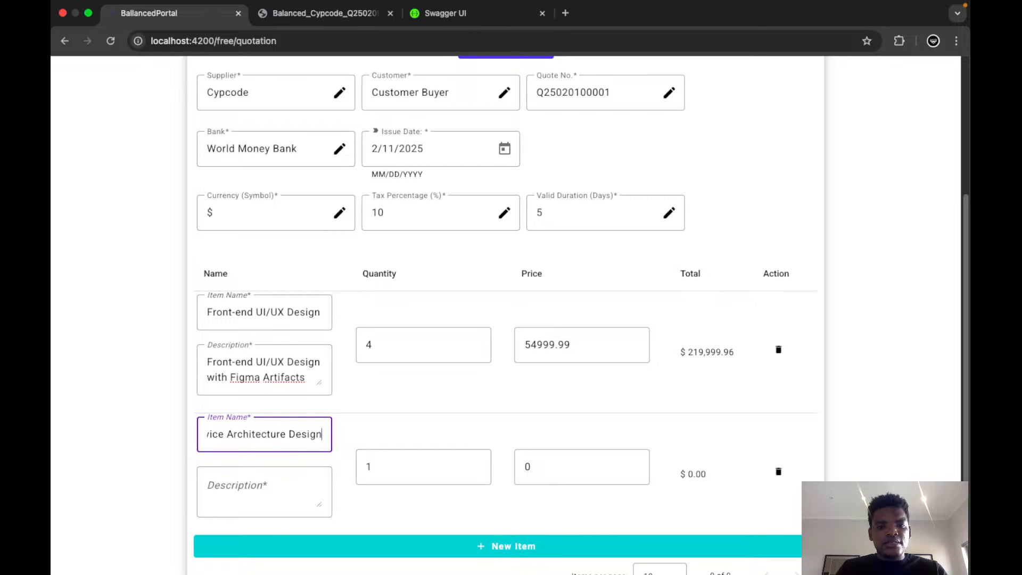
Copy the second item's name, Microservice Architecture Design, into its description.
click(292, 484)
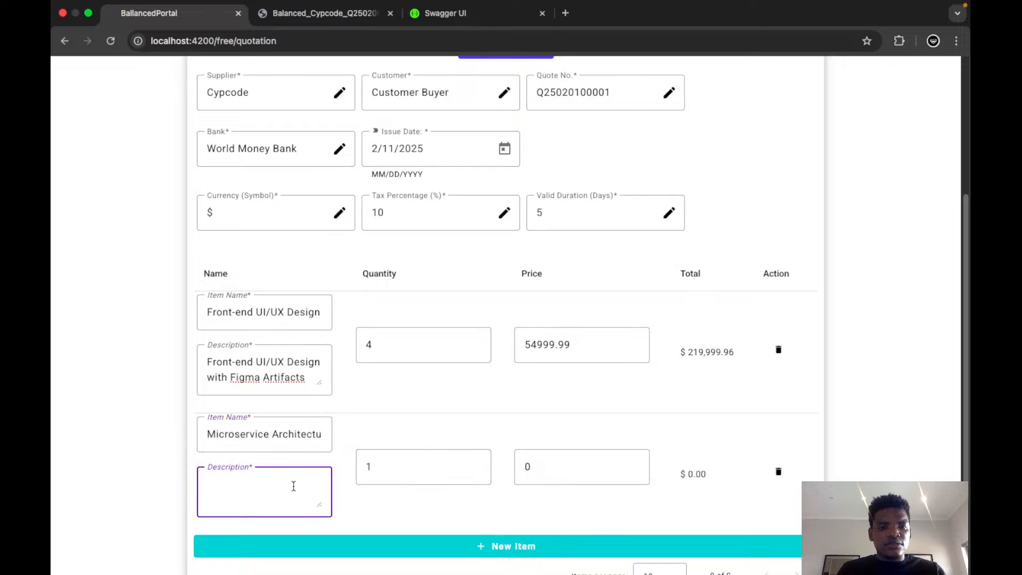
key(shift+Tab)
key(super+a)
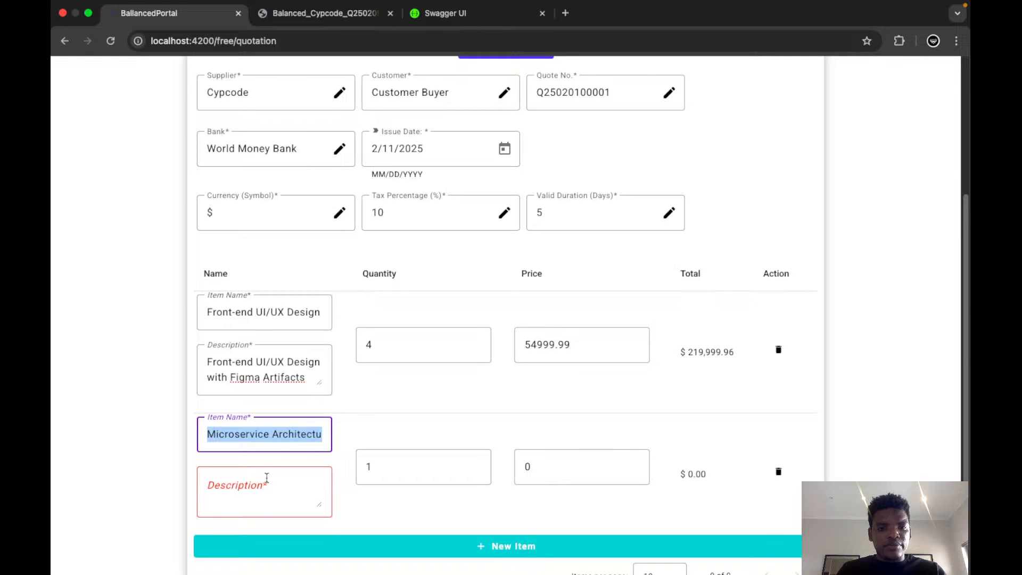
click(293, 494)
text(Microservice Architecture Design)
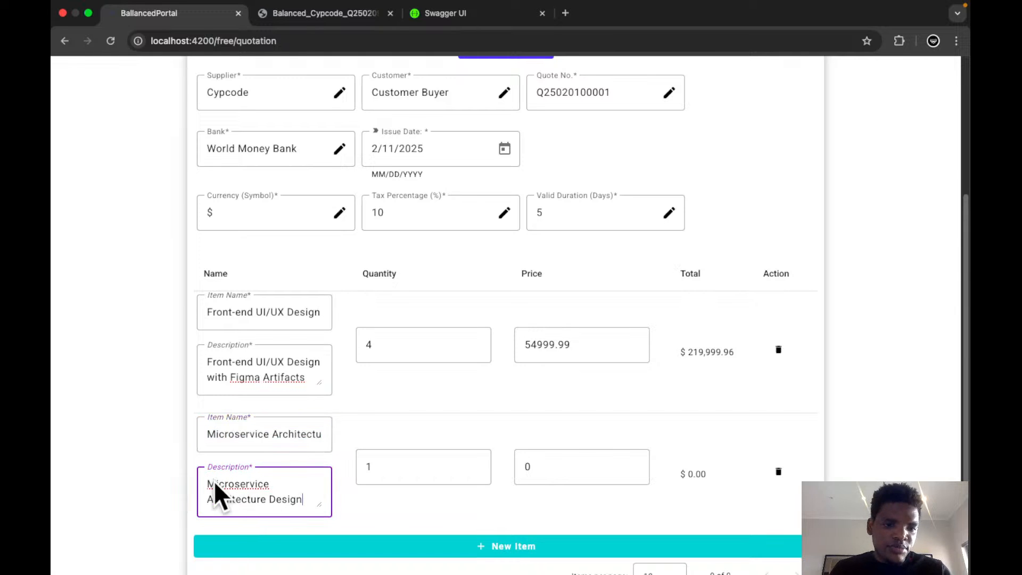
Set the quantity of the Microservice Architecture Design item to 12.
click(387, 463)
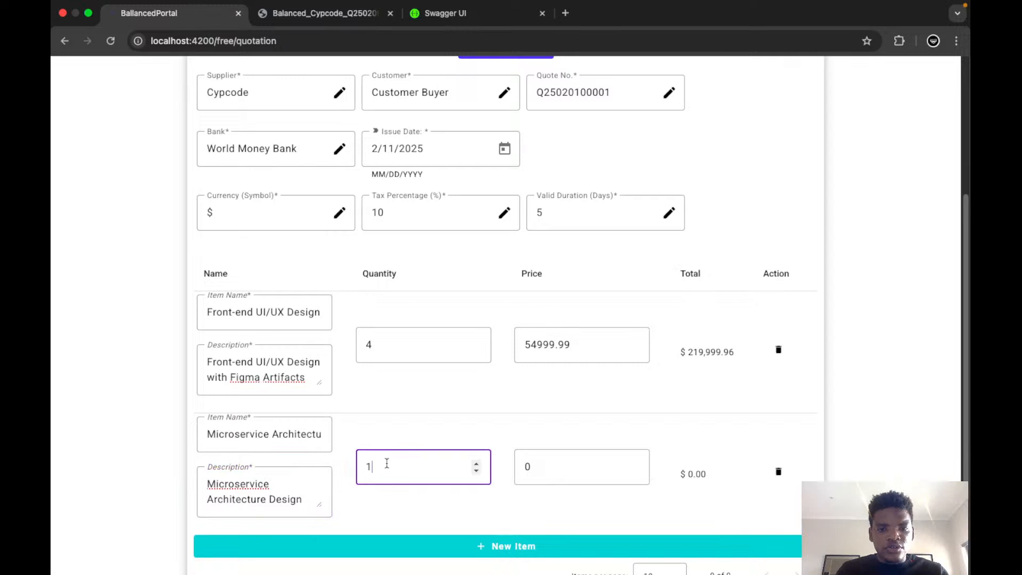
key(BackSpace)
text(5)
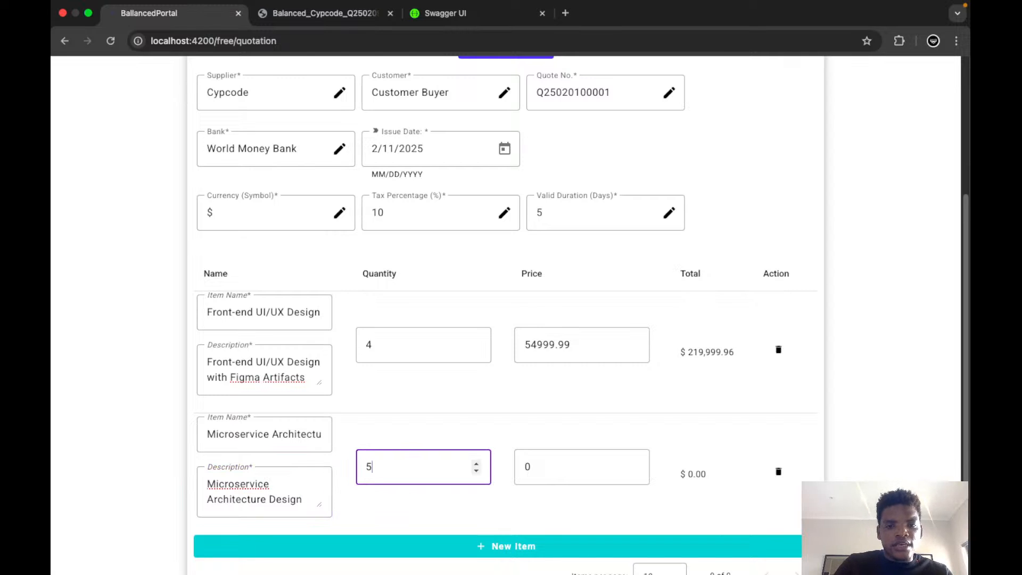
click(476, 463)
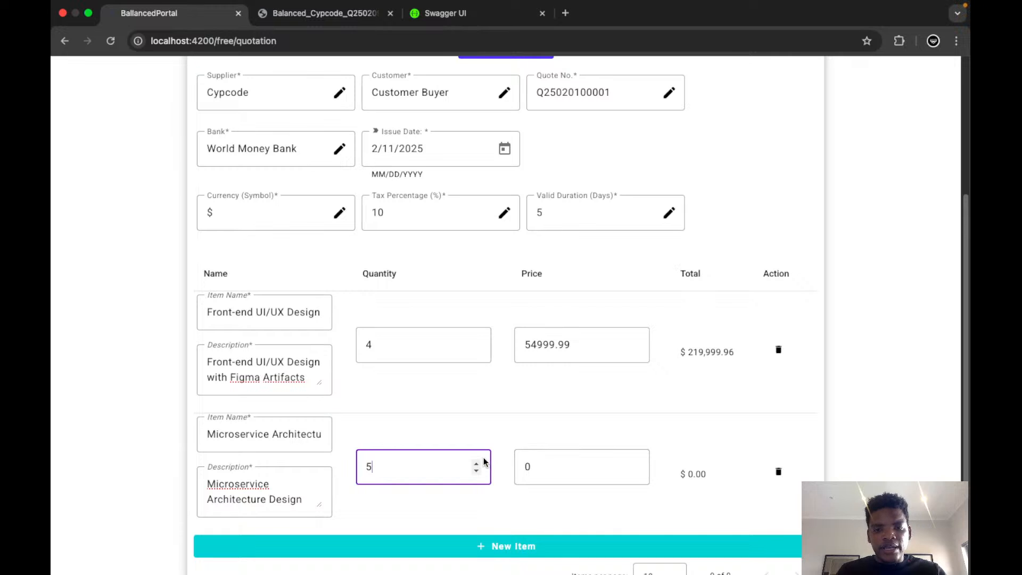
click(476, 463)
click(475, 463)
click(475, 463)
click(476, 463)
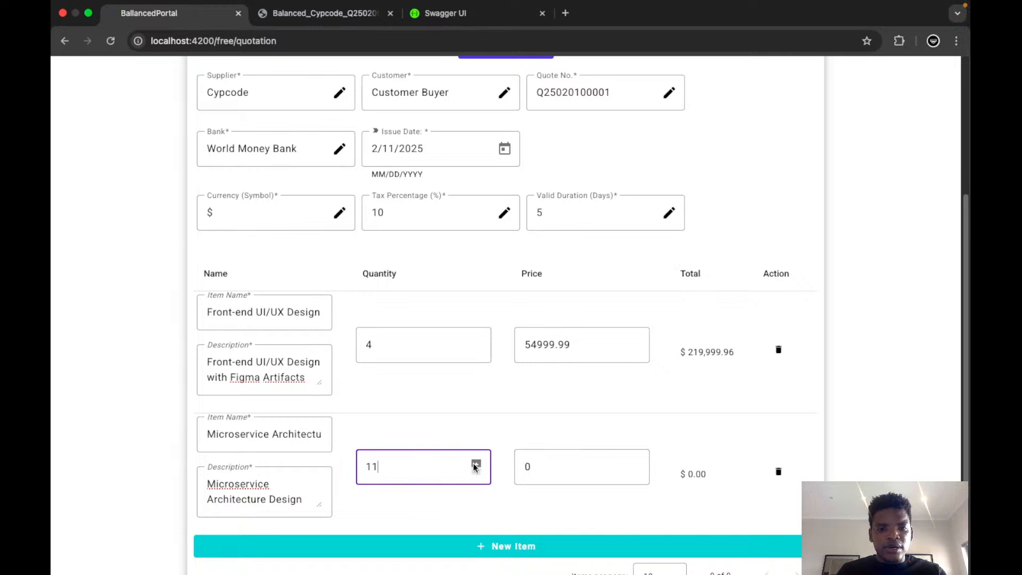
click(476, 463)
Set the price of the Microservice Architecture Design item to 92000.
click(531, 466)
key(BackSpace)
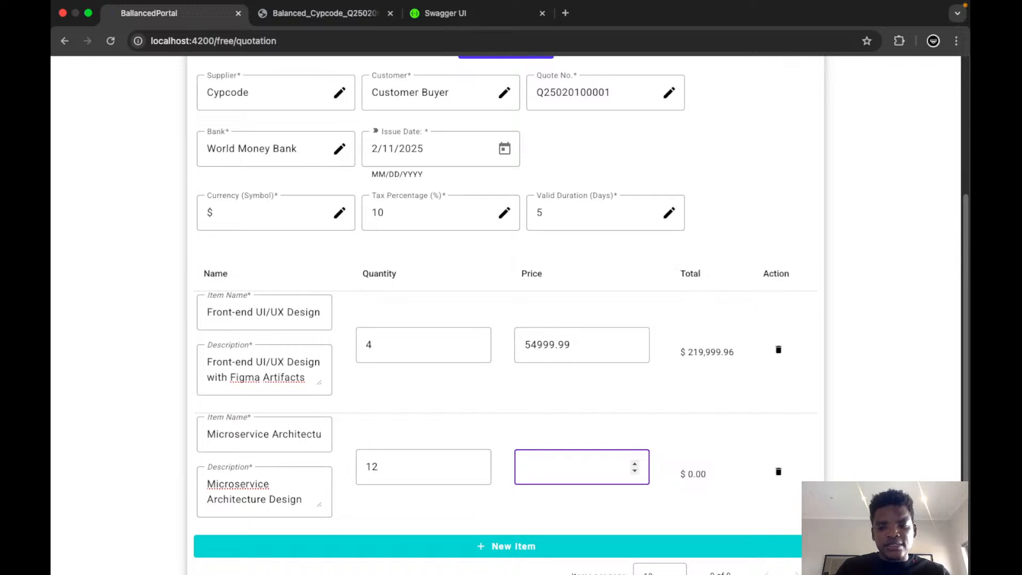
text(9)
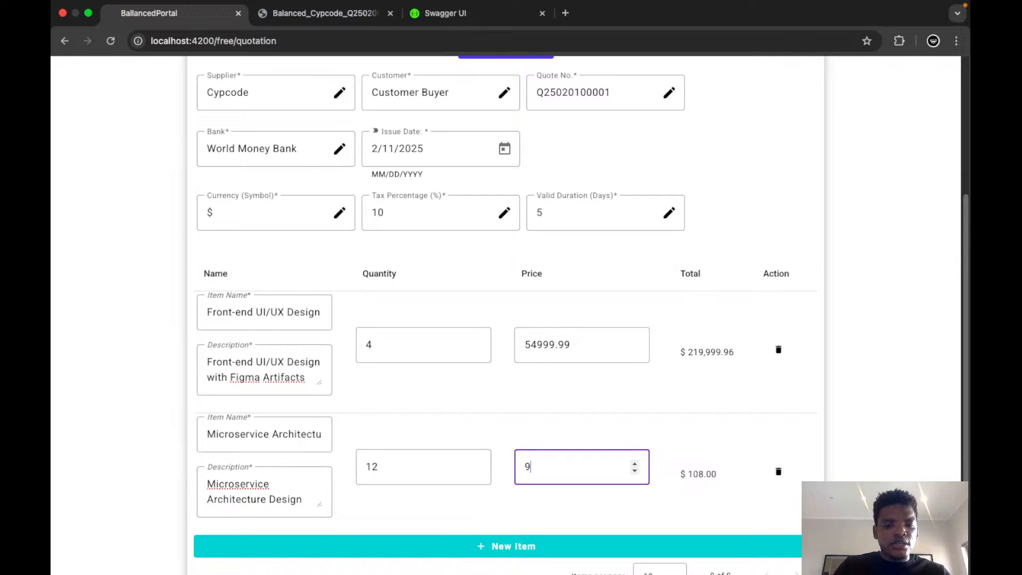
text(2)
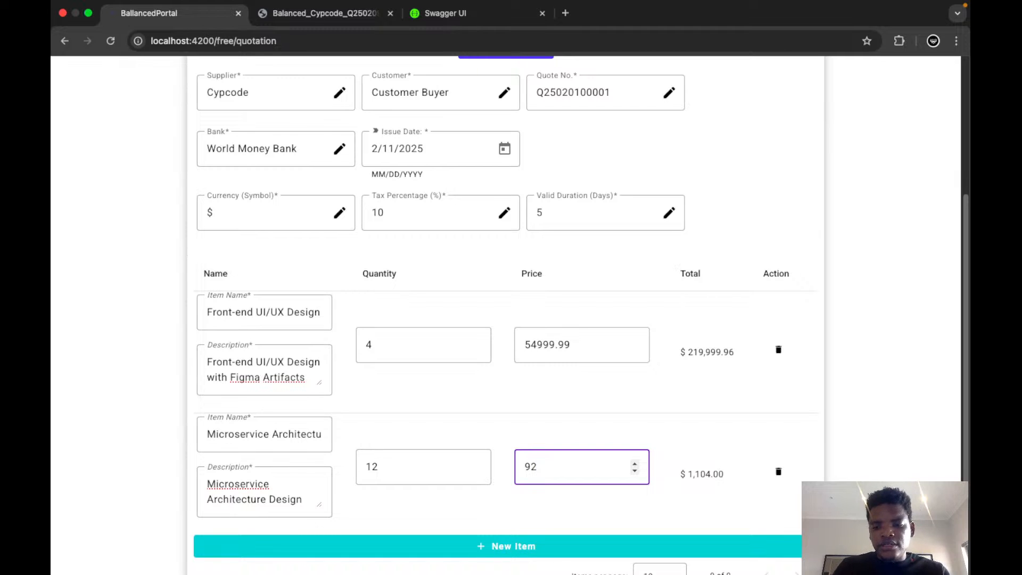
text(000)
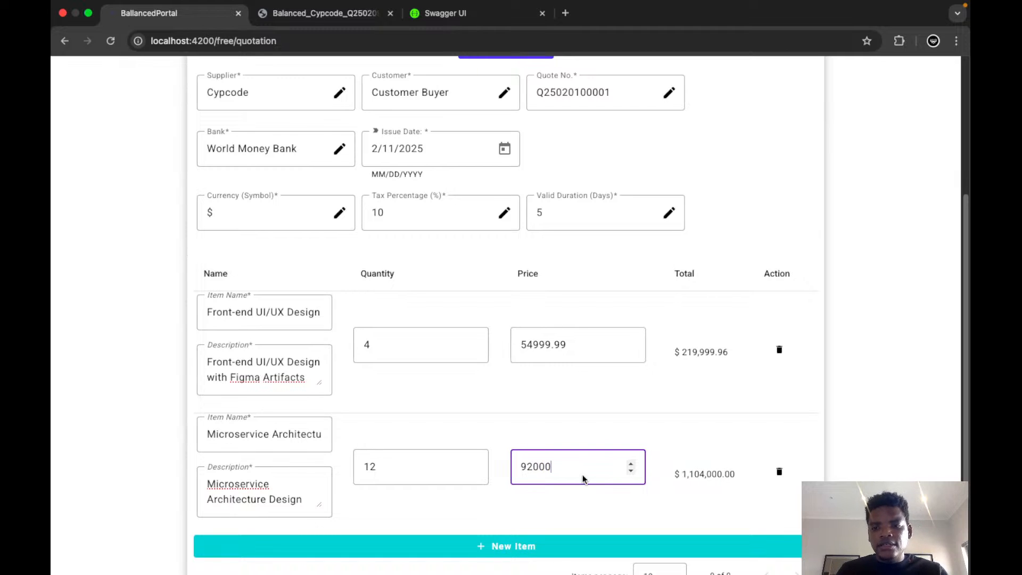
Set the price of the Microservice Architecture Design item to 920000.
click(606, 512)
scroll(606, 512, down, 3)
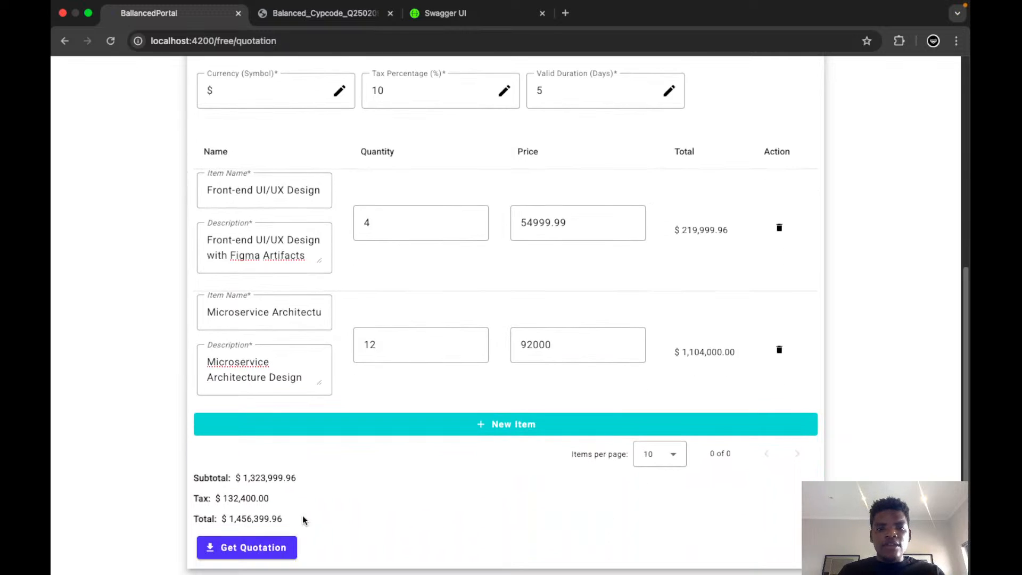
click(555, 344)
key(BackSpace)
key(BackSpace)
key(BackSpace)
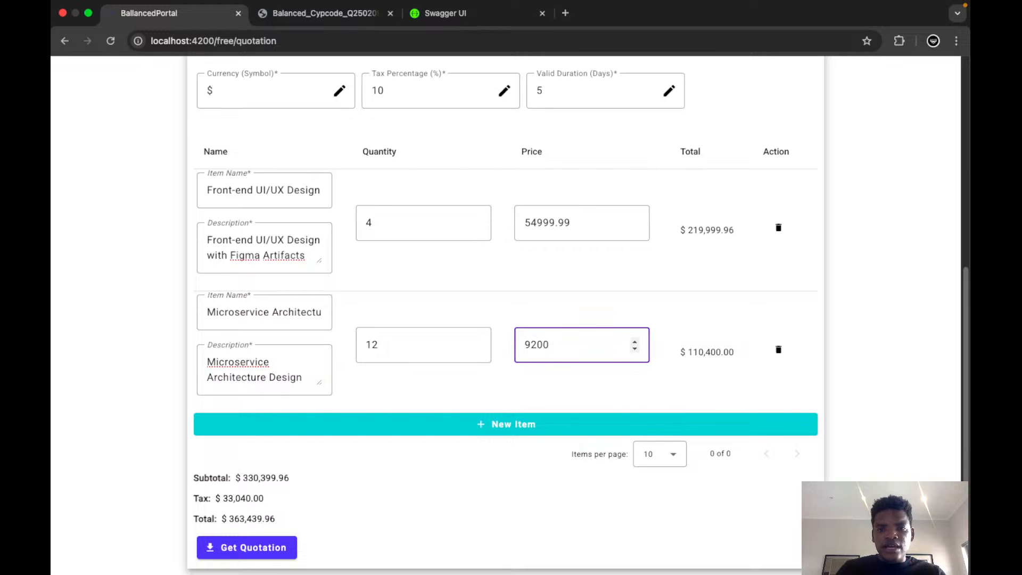
text(0000)
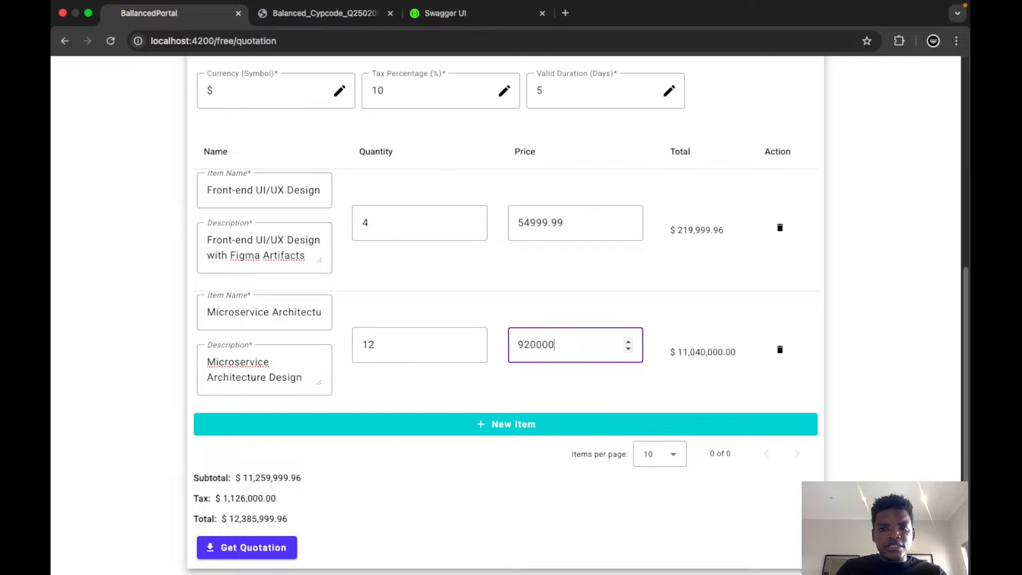
Lower the Microservice Architecture Design item's quantity by two and return it to 12.
click(472, 350)
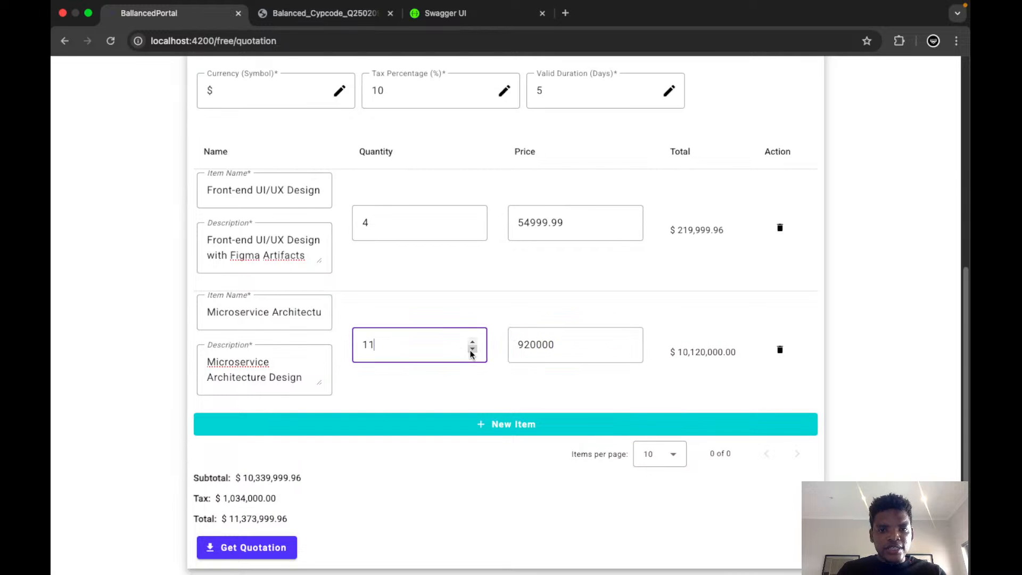
click(472, 349)
click(472, 349)
click(472, 349)
click(472, 349)
click(472, 342)
click(472, 342)
click(472, 341)
click(473, 342)
click(472, 342)
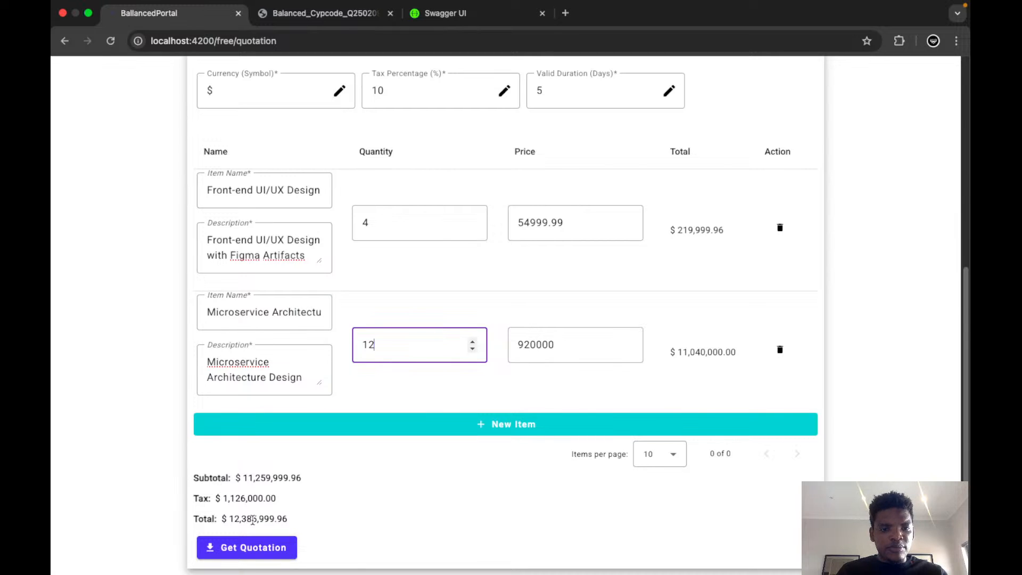
Generate the quotation PDF from the completed form and review the entered details.
click(250, 550)
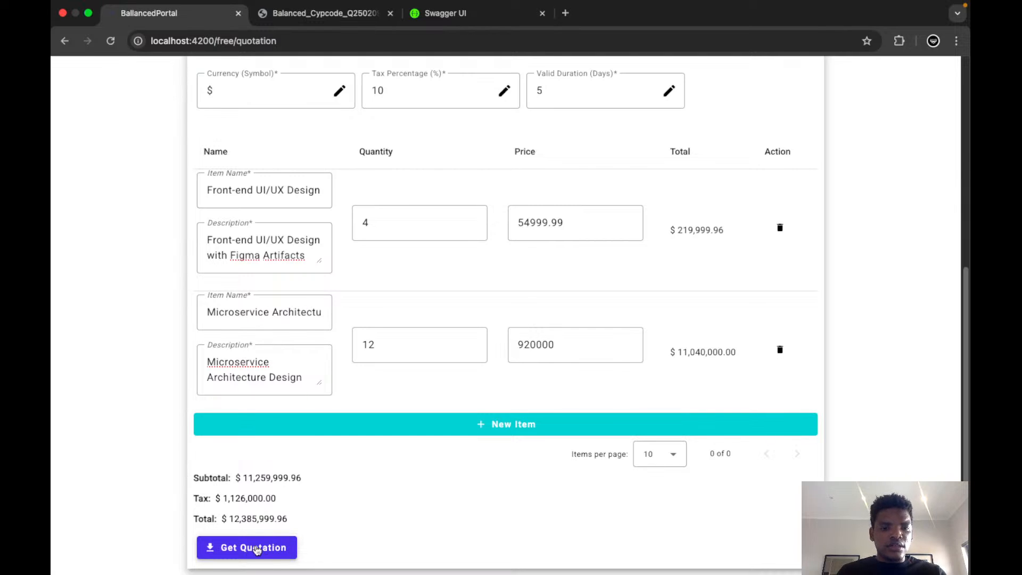
click(255, 549)
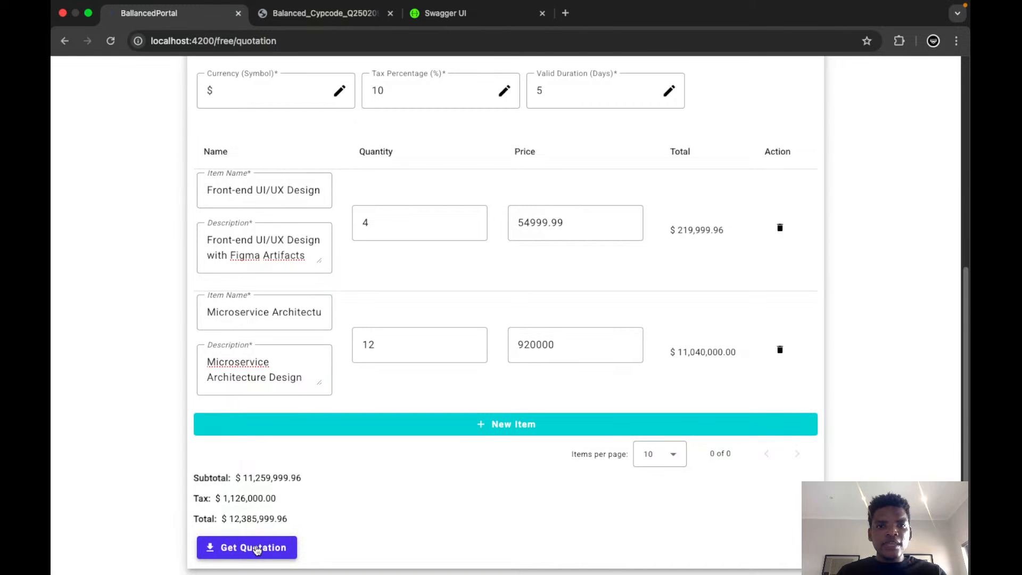
scroll(420, 503, up, 2)
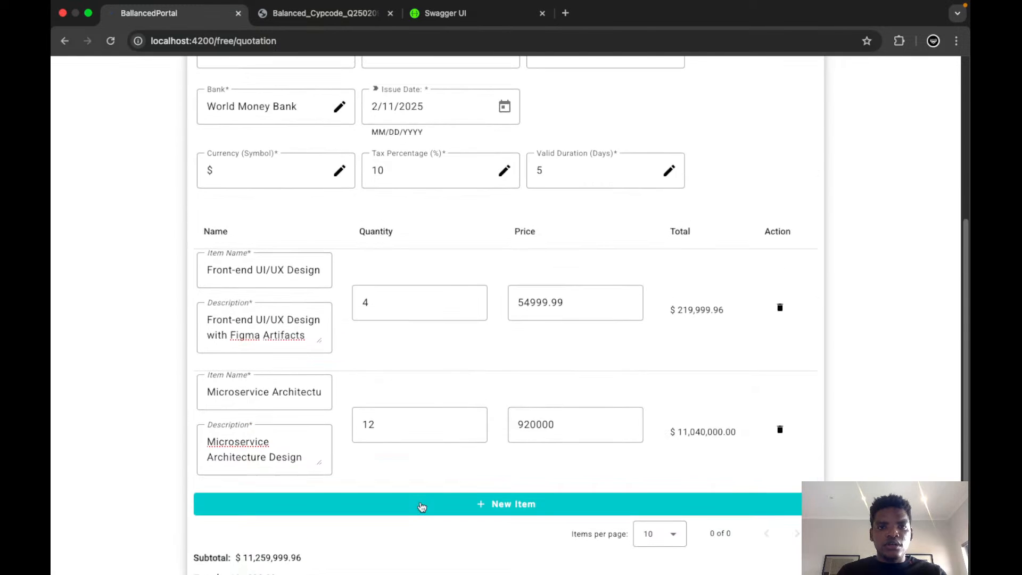
scroll(421, 505, up, 5)
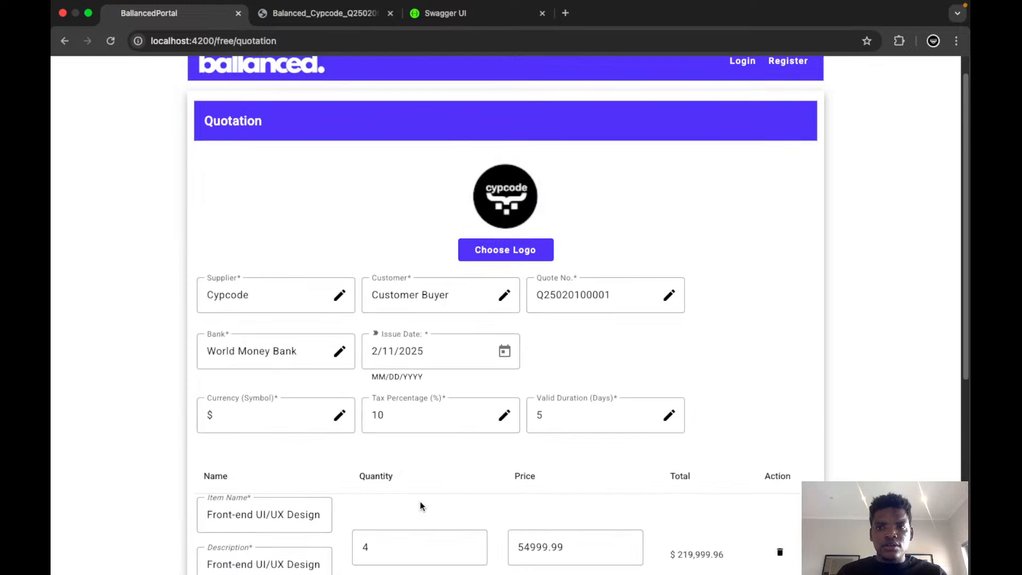
scroll(419, 501, down, 3)
scroll(420, 505, down, 4)
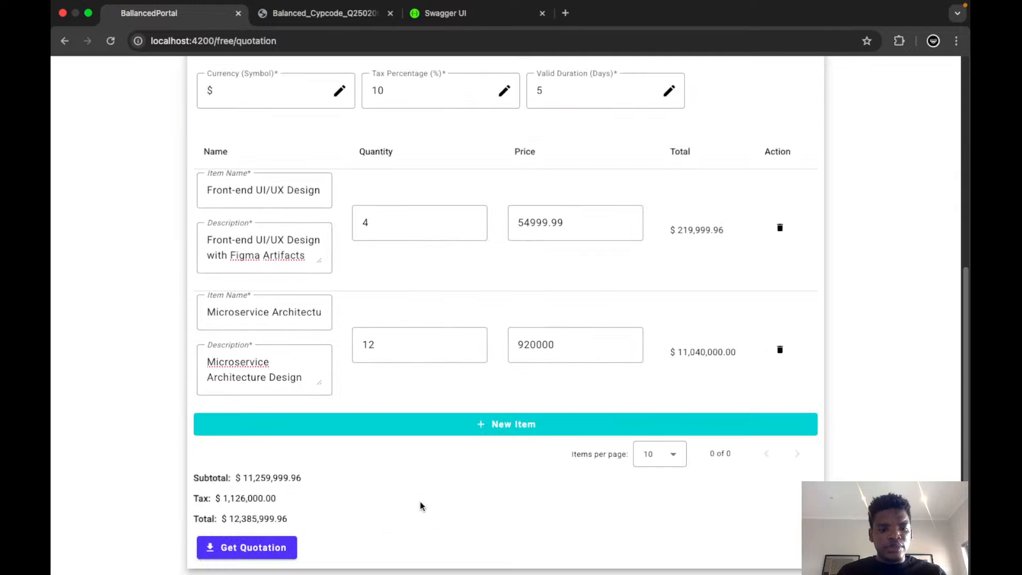
Switch to Spring Tool Suite and inspect the ballanced application's console log for the quotation request.
key(super+Tab)
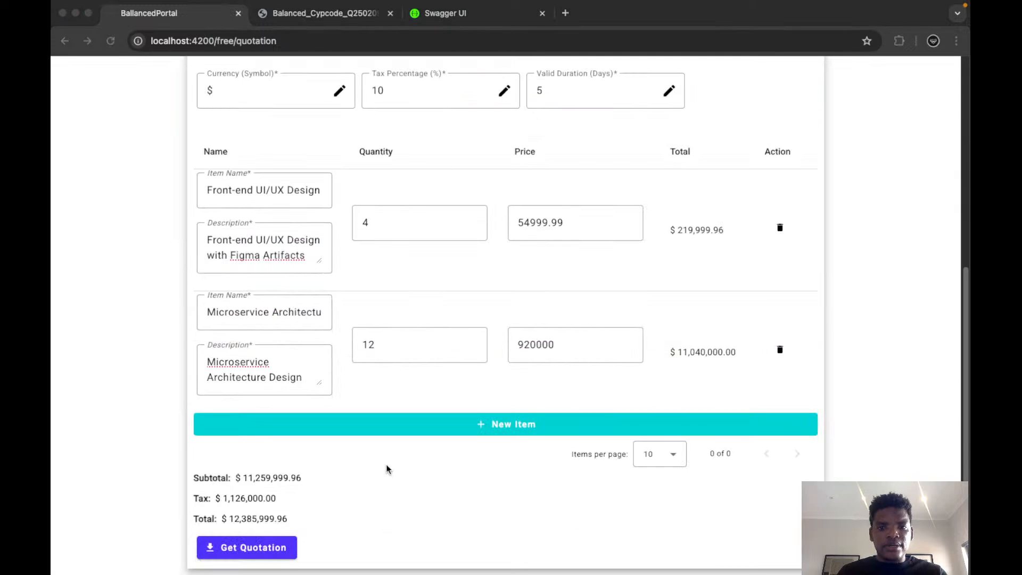
key(super+Tab)
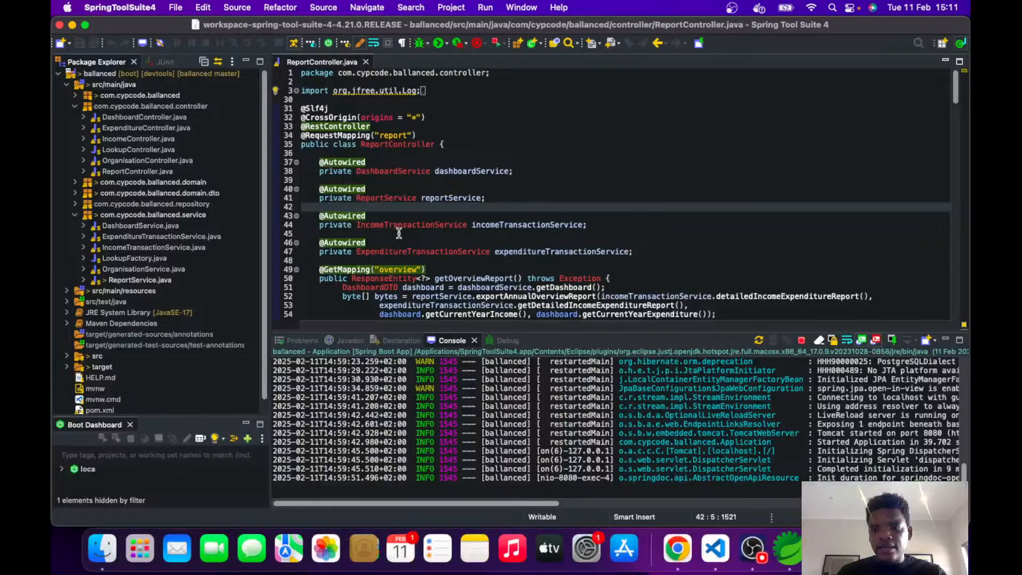
key(super+Tab)
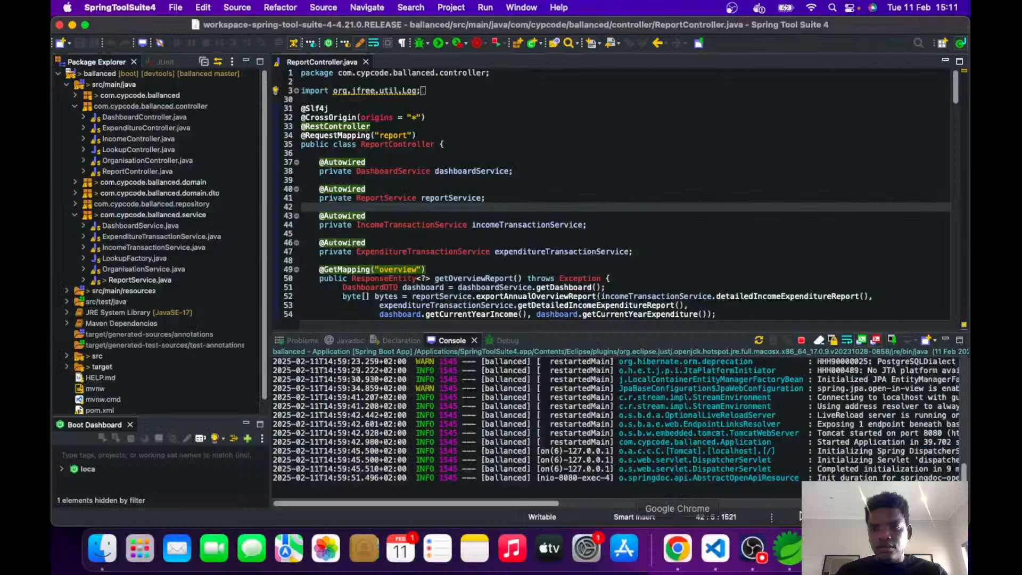
scroll(622, 506, right, 5)
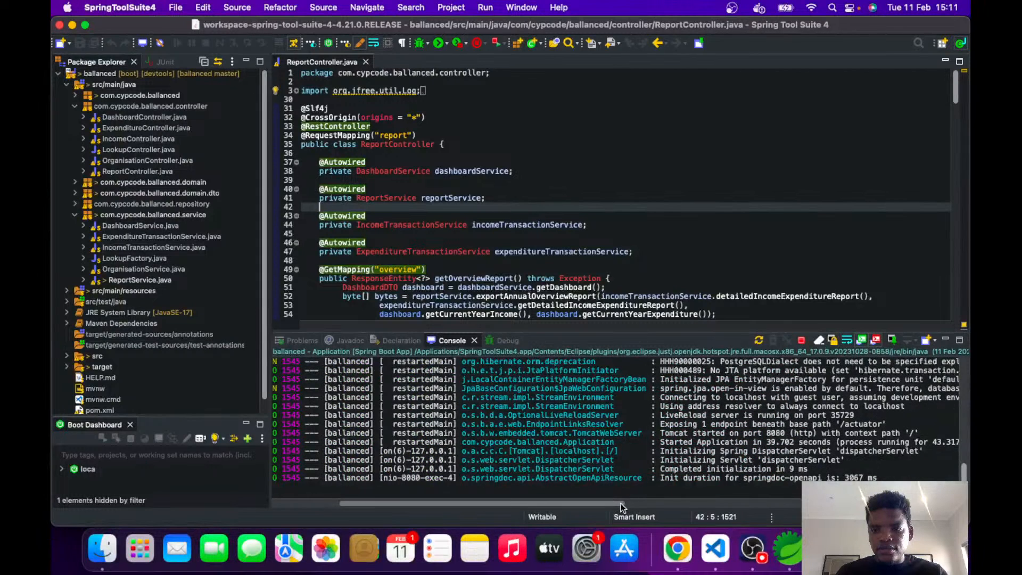
scroll(621, 505, right, 2)
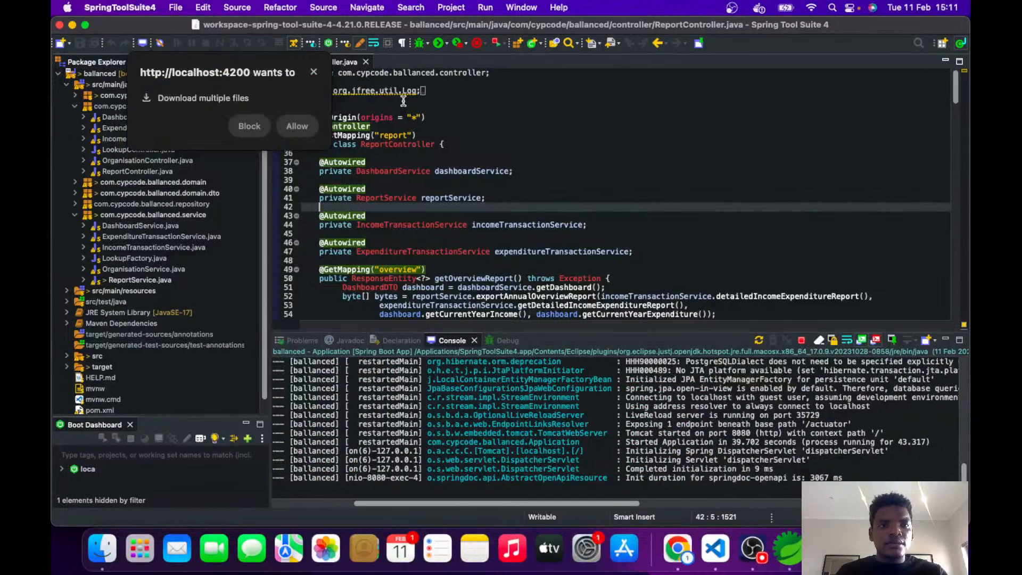
Back in Chrome, allow localhost:4200 to download multiple files and open the downloaded quotation PDF.
click(302, 105)
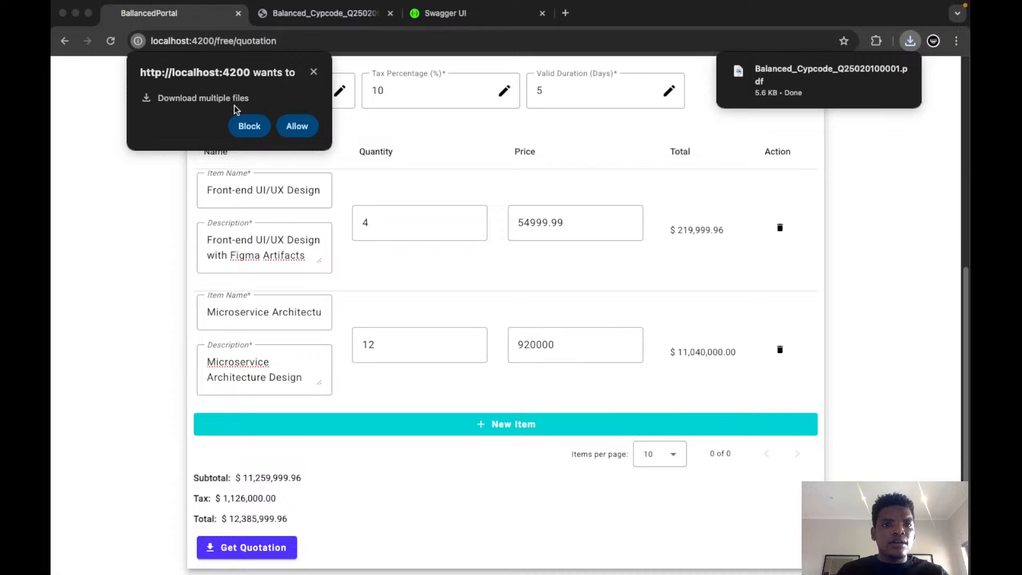
click(297, 127)
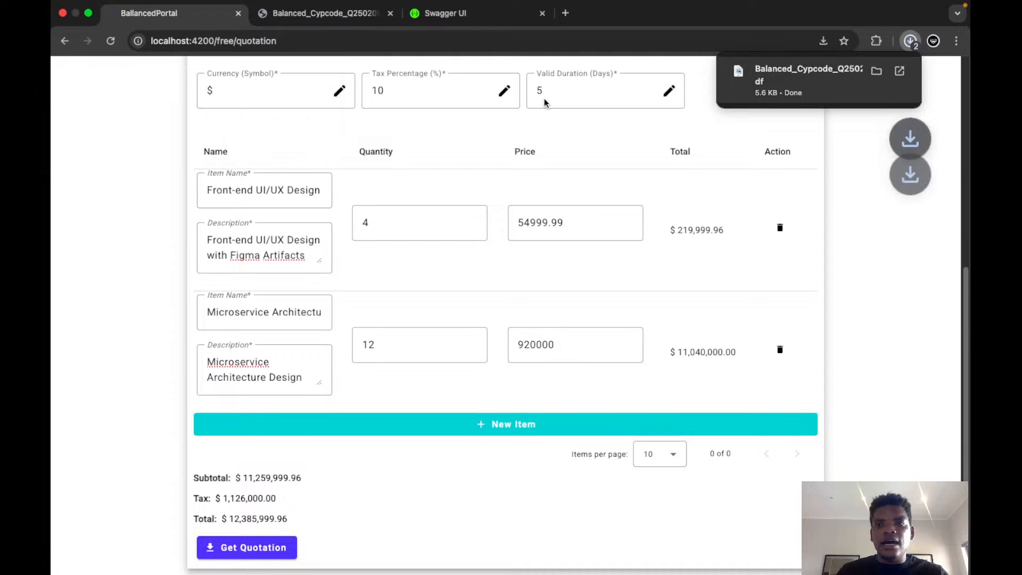
click(806, 91)
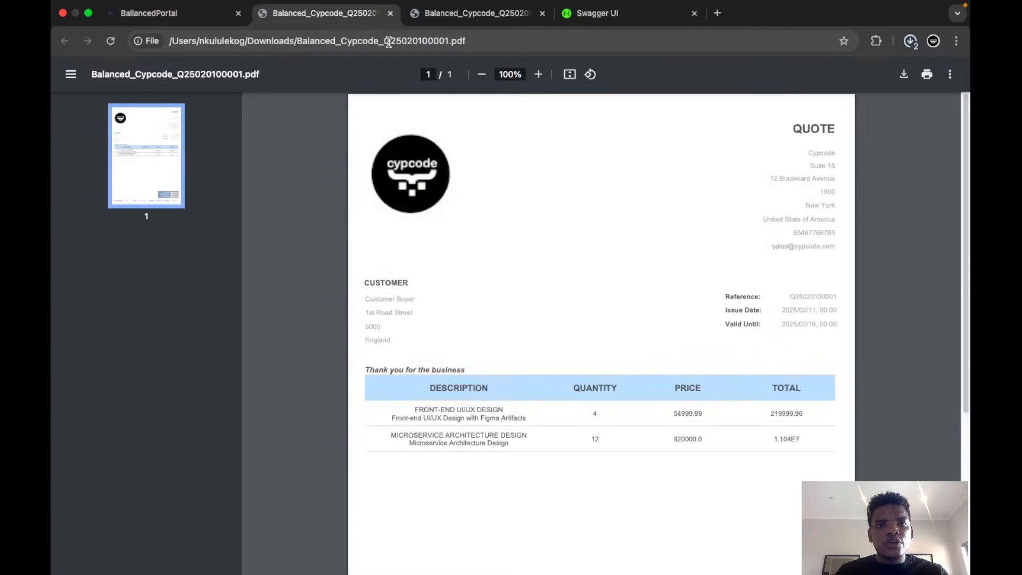
click(911, 44)
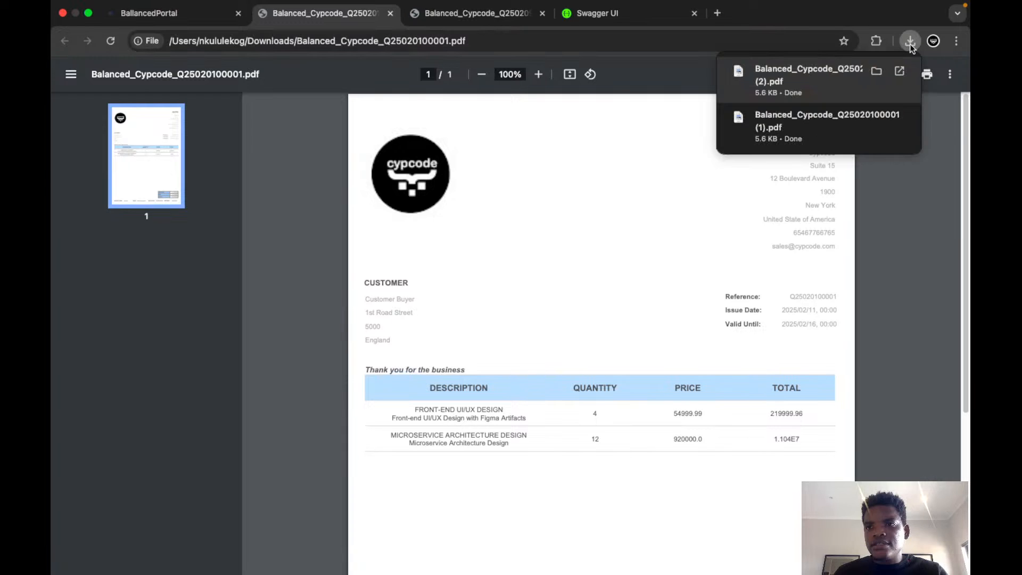
click(911, 47)
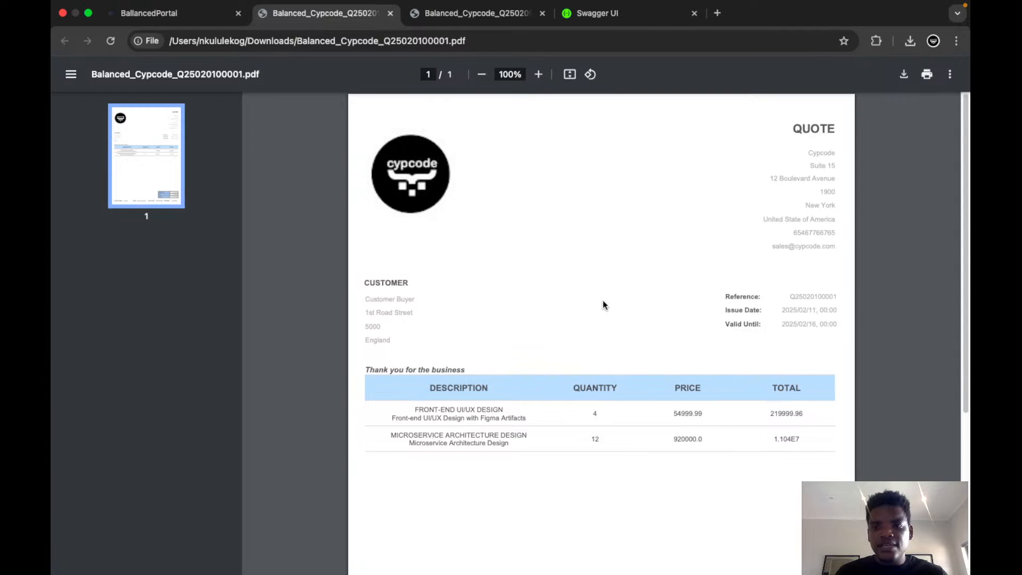
Compare the quotation form's details and line items with those in the generated PDF.
click(181, 25)
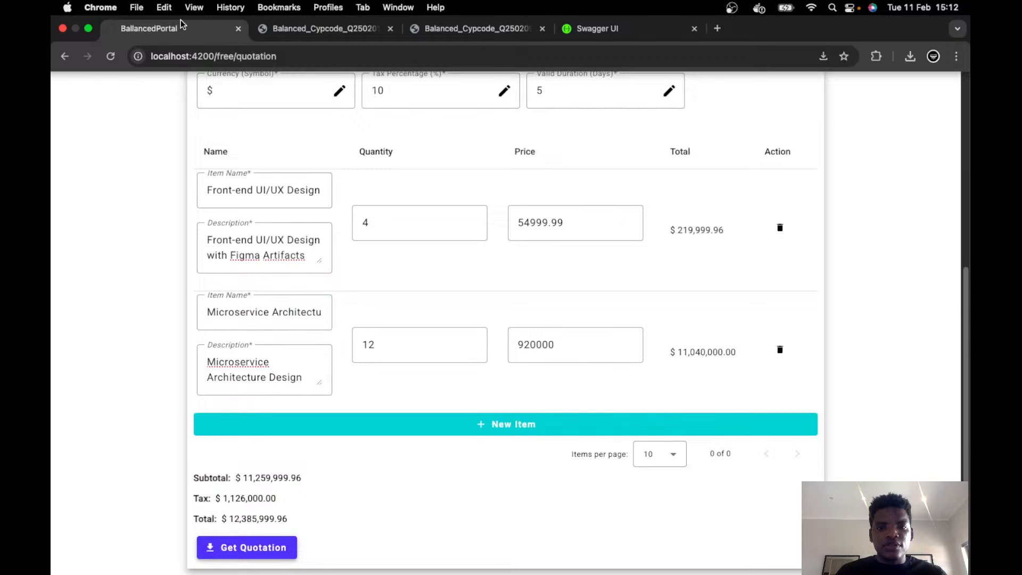
scroll(865, 327, up, 1)
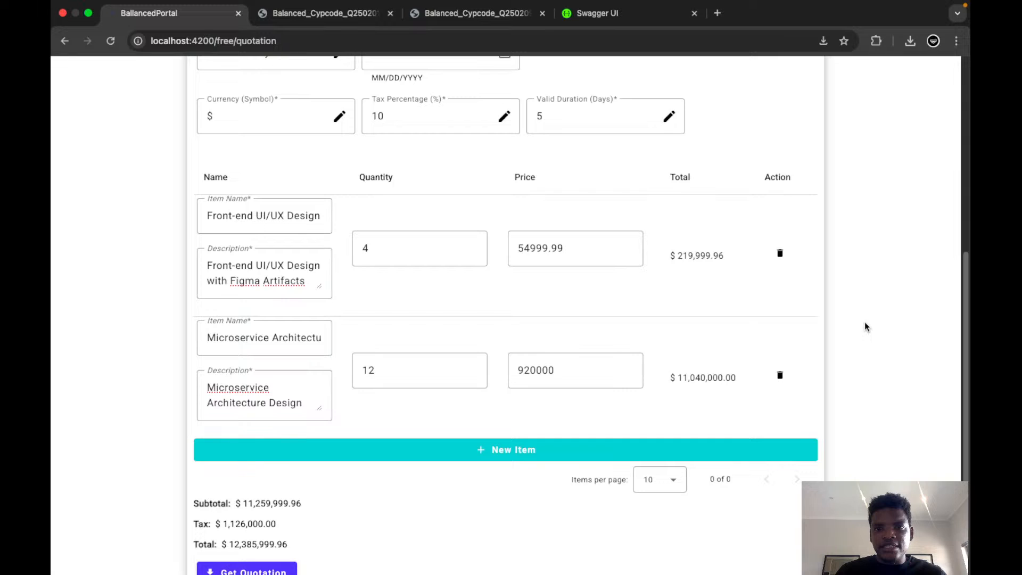
key(ctrl+Tab)
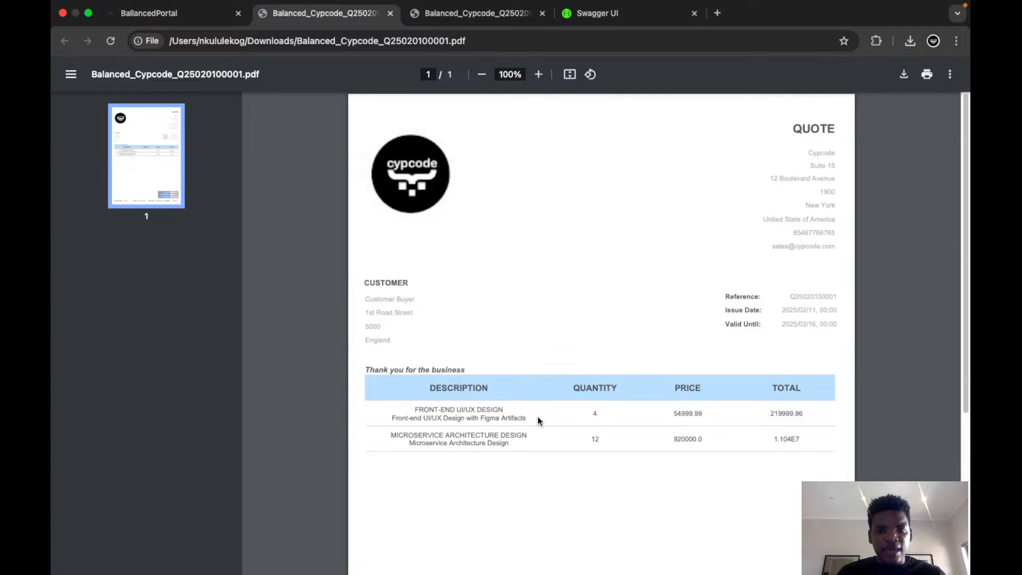
key(ctrl+shift+Tab)
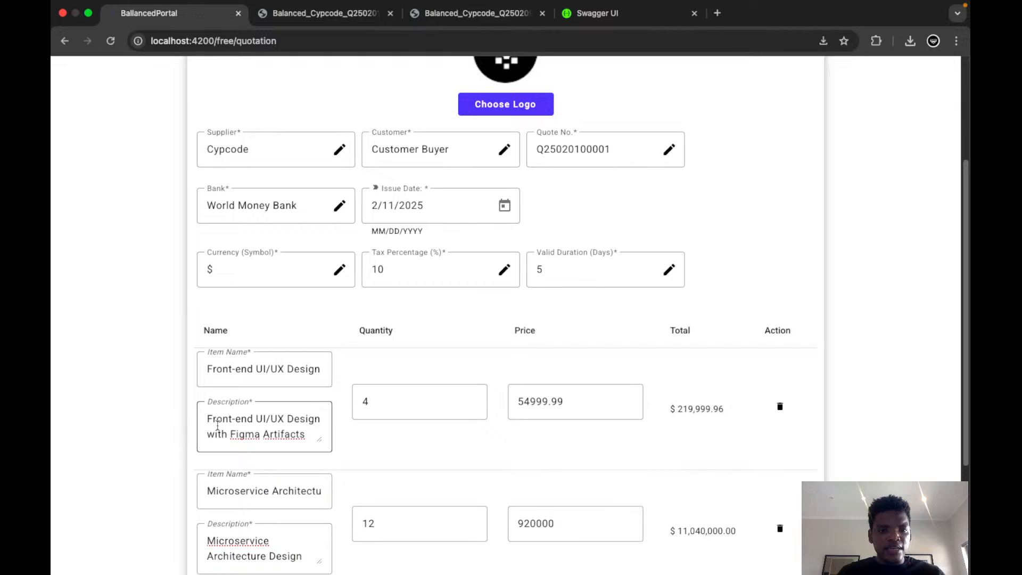
key(ctrl+Tab)
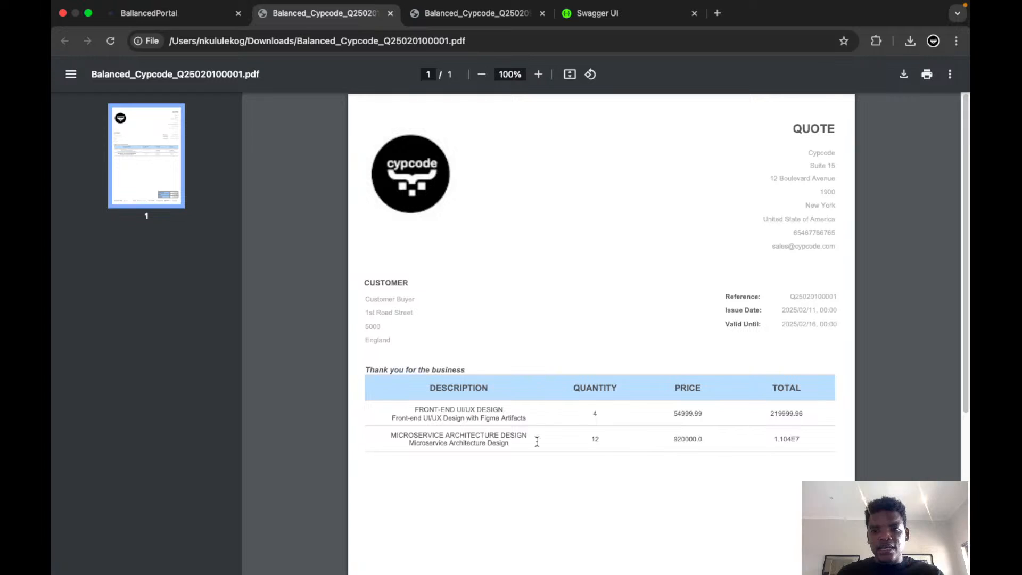
Examine the subtotal, tax, total and bank details at the end of the quotation PDF.
scroll(536, 441, down, 3)
scroll(537, 442, down, 5)
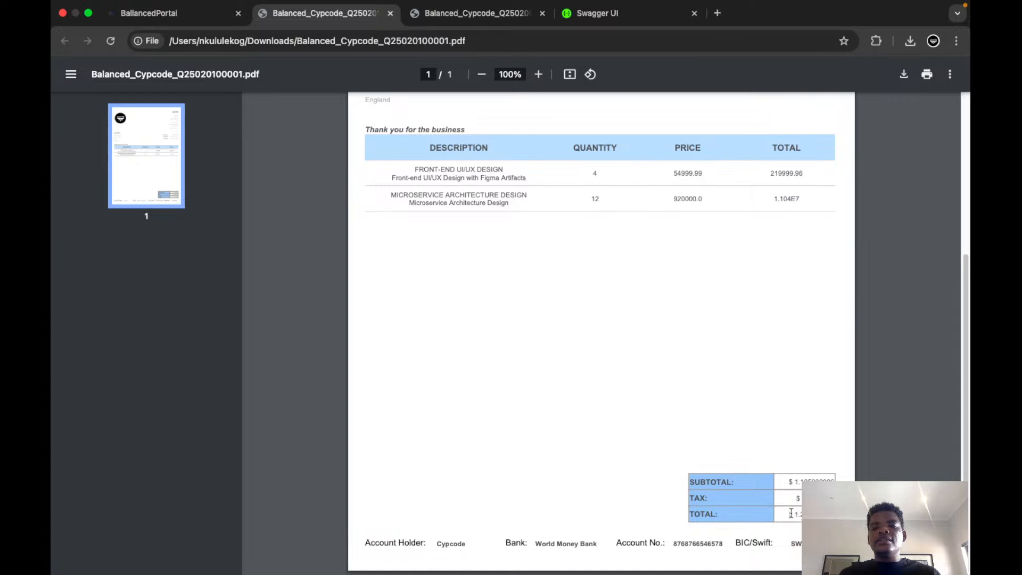
drag(790, 513, 831, 514)
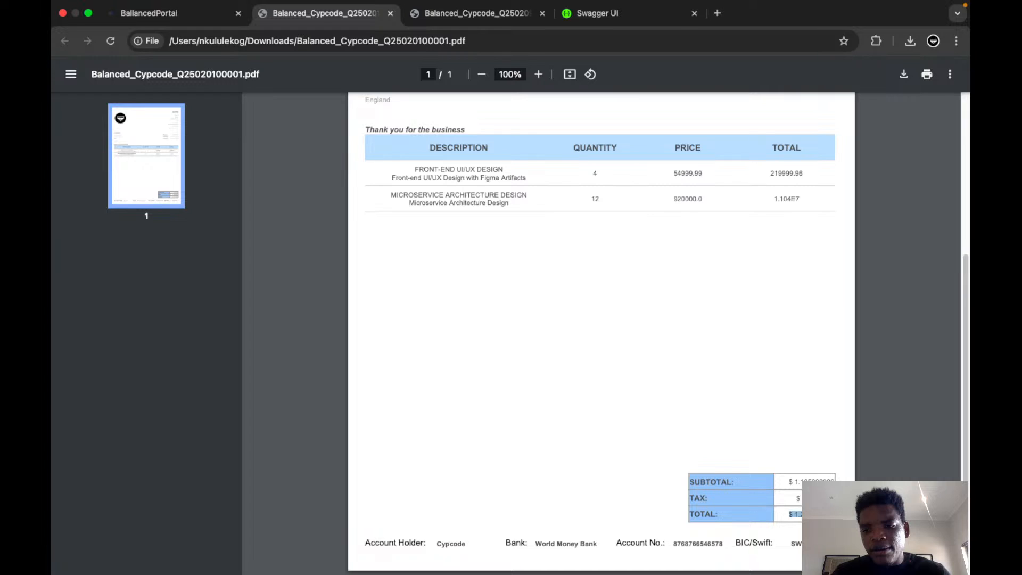
click(504, 548)
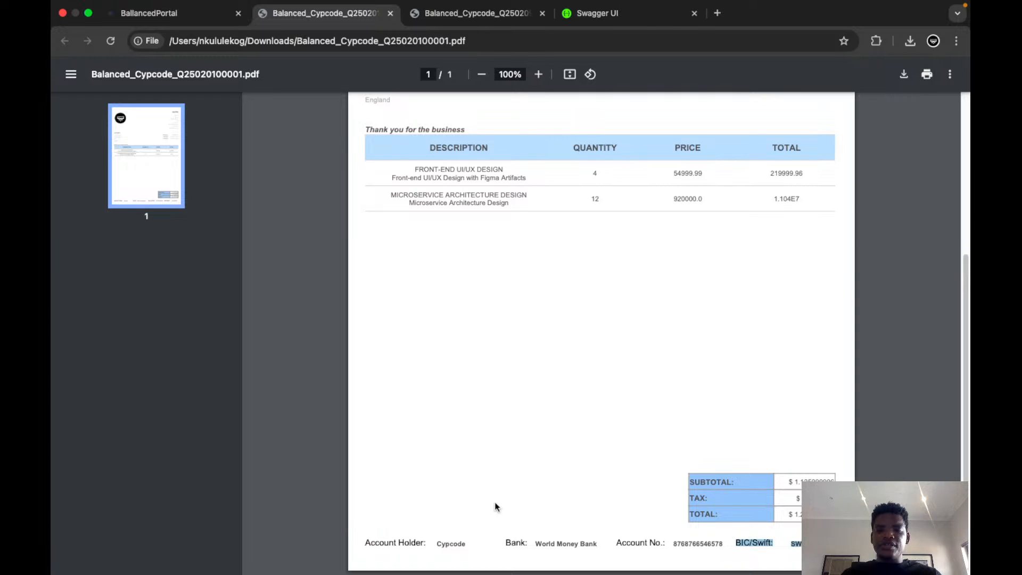
scroll(293, 415, up, 4)
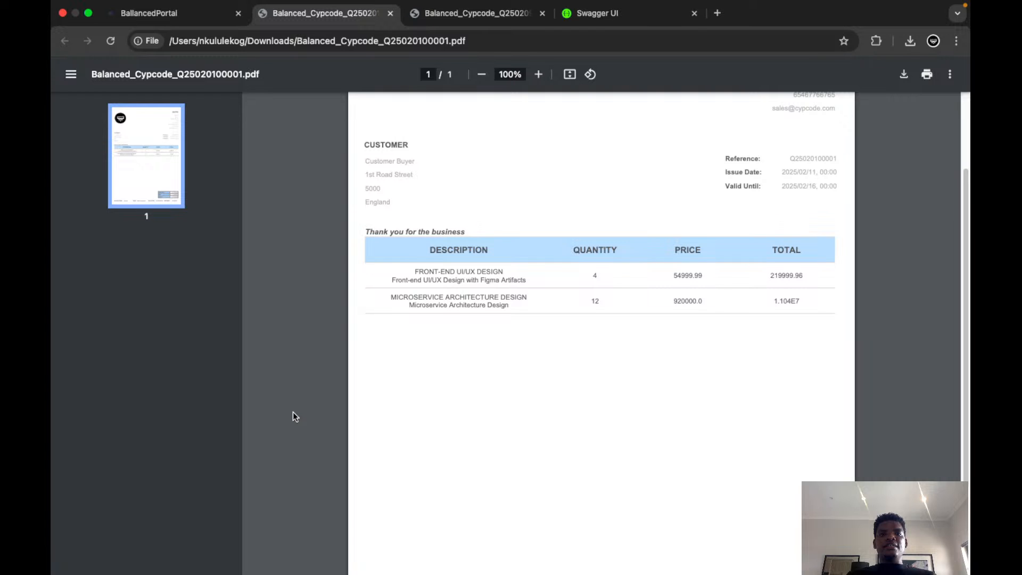
Return to the portal and open its invoice page at localhost:4200/free/invoice.
click(149, 14)
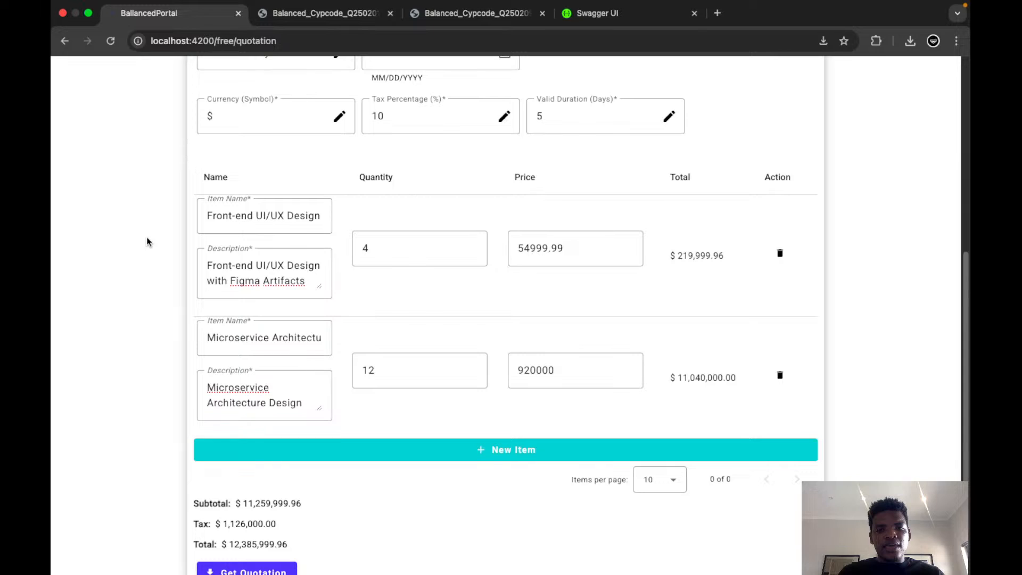
scroll(148, 242, down, 1)
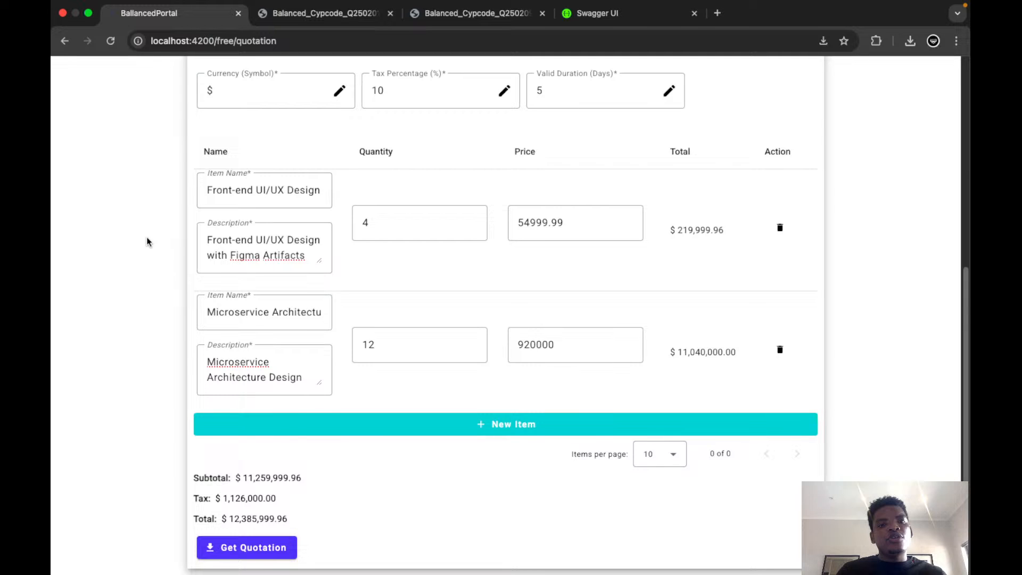
scroll(148, 242, up, 10)
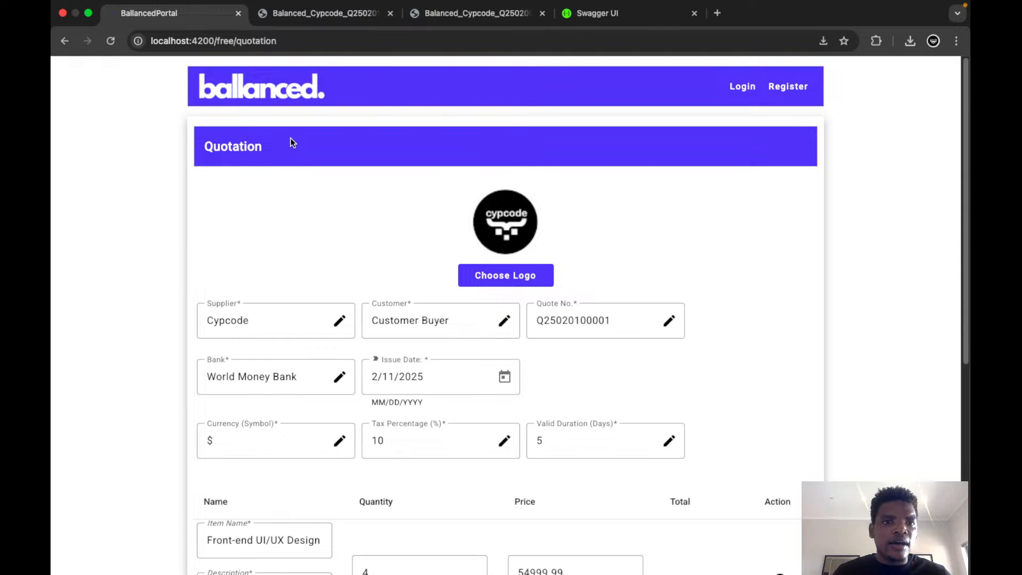
double_click(257, 41)
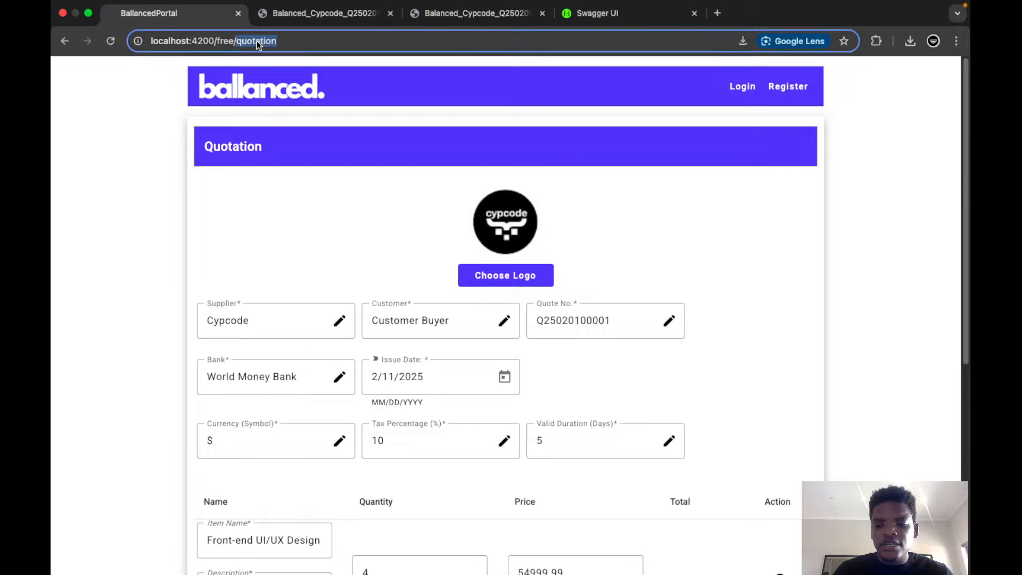
text(invoic)
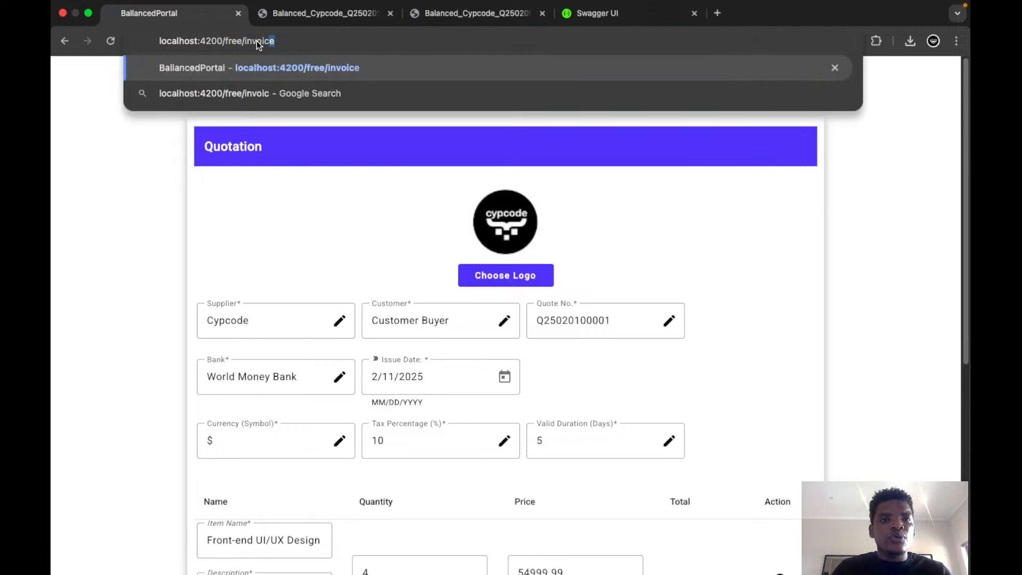
text(e)
key(Return)
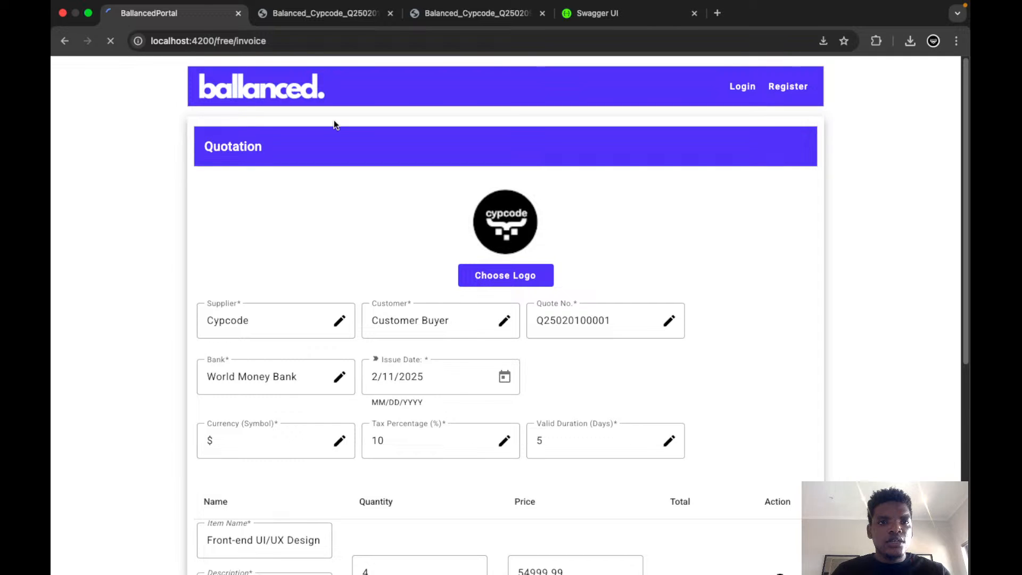
Check the development server output in VS Code, dismiss the shell notification there, and return to the portal in Chrome.
key(super+Tab)
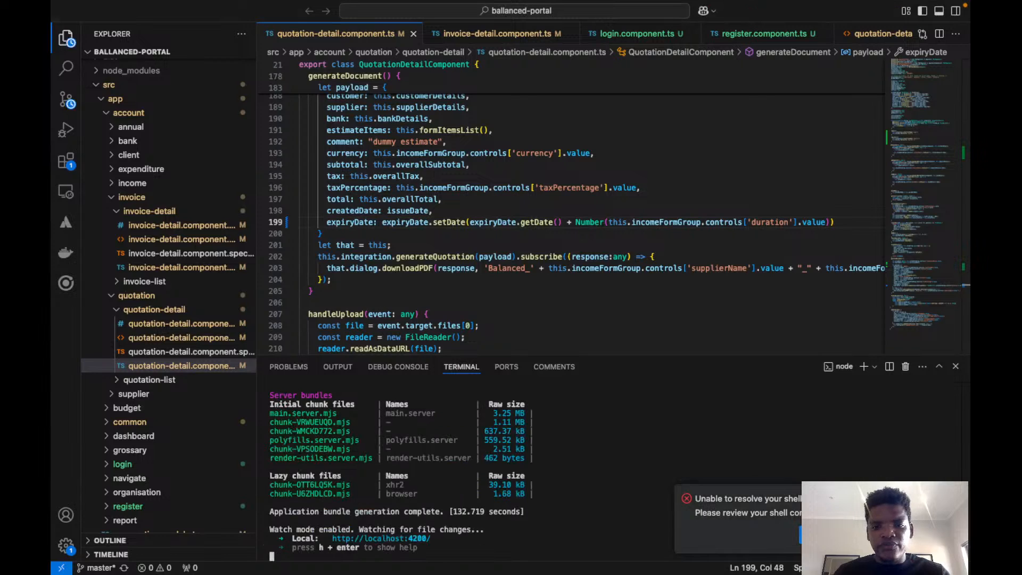
click(952, 499)
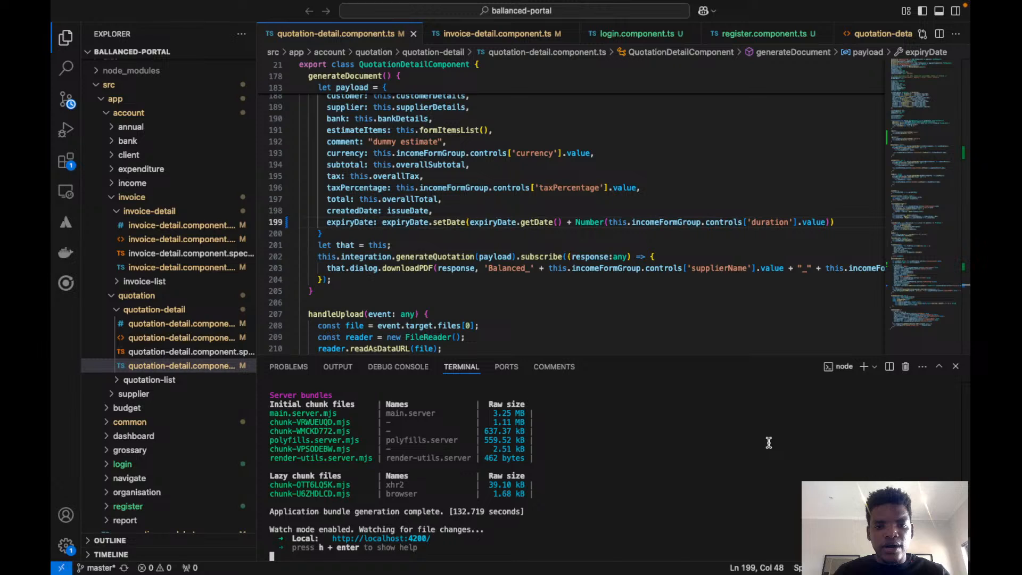
key(super+Tab)
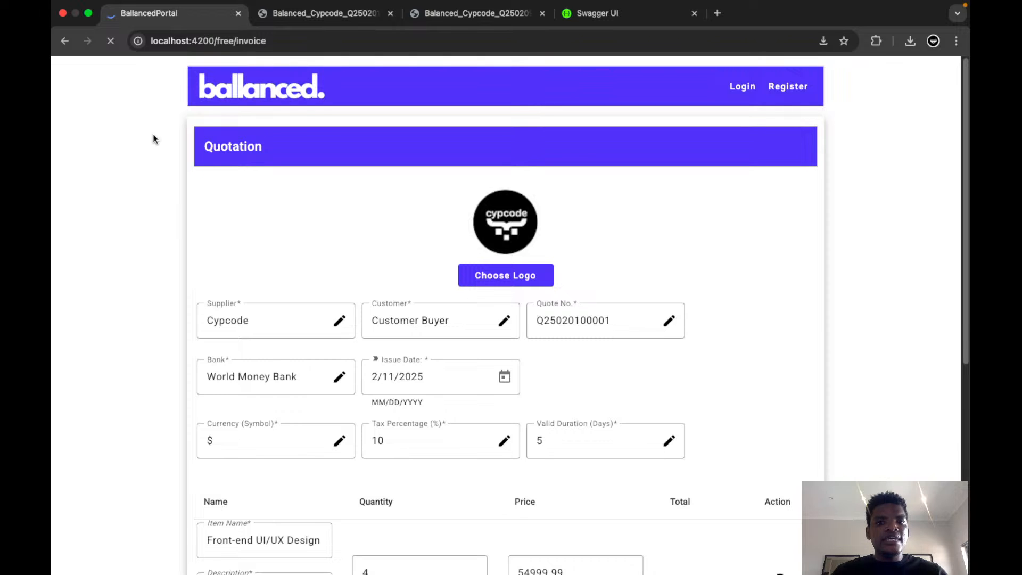
View the generated quotation PDF and search the Mac for jasper.
click(342, 19)
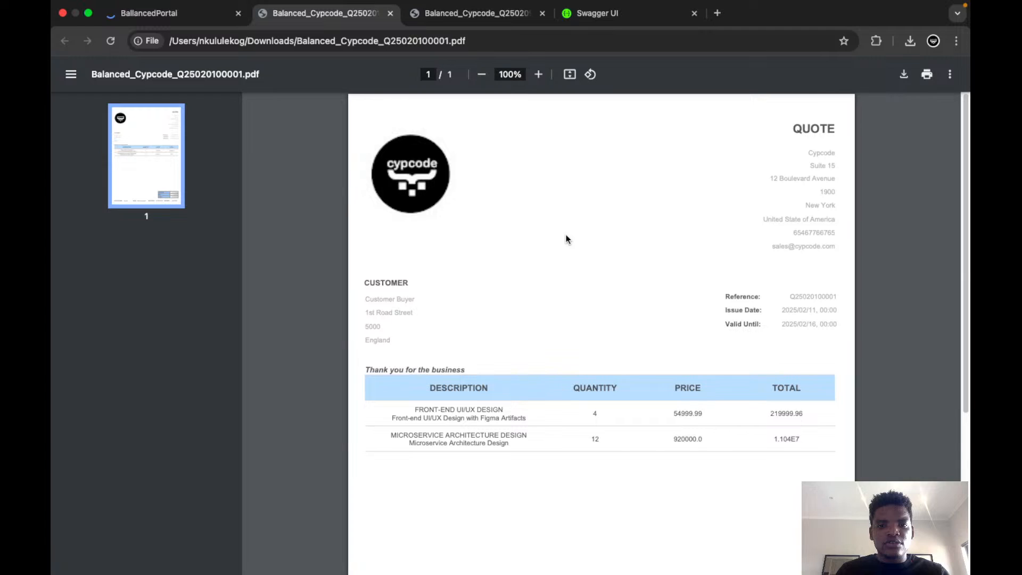
key(super+space)
text(jasper)
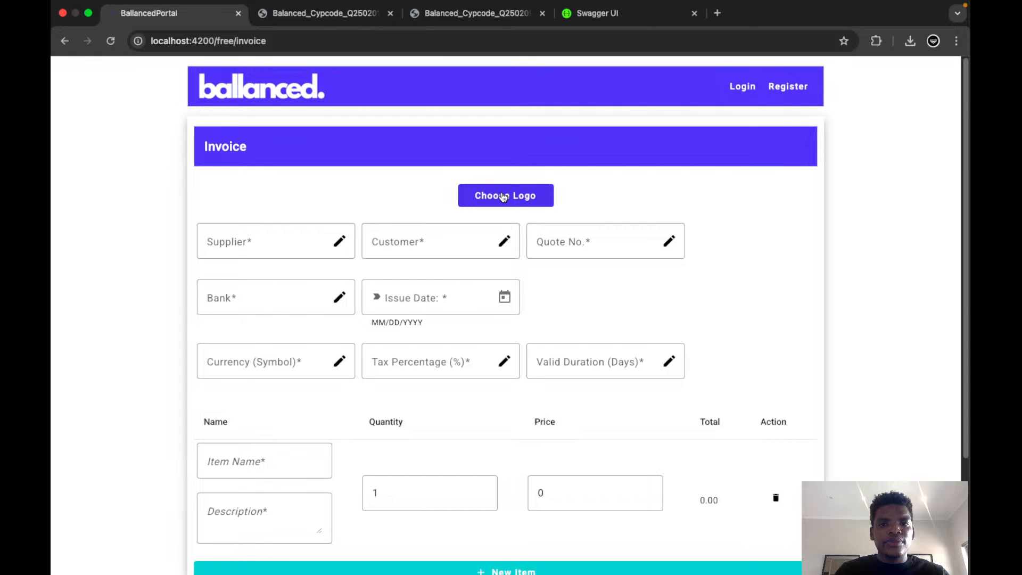
Use the quentum logo for the invoice and enter Supplier as the supplier name along with the supplier's e-mail address.
click(503, 197)
click(285, 263)
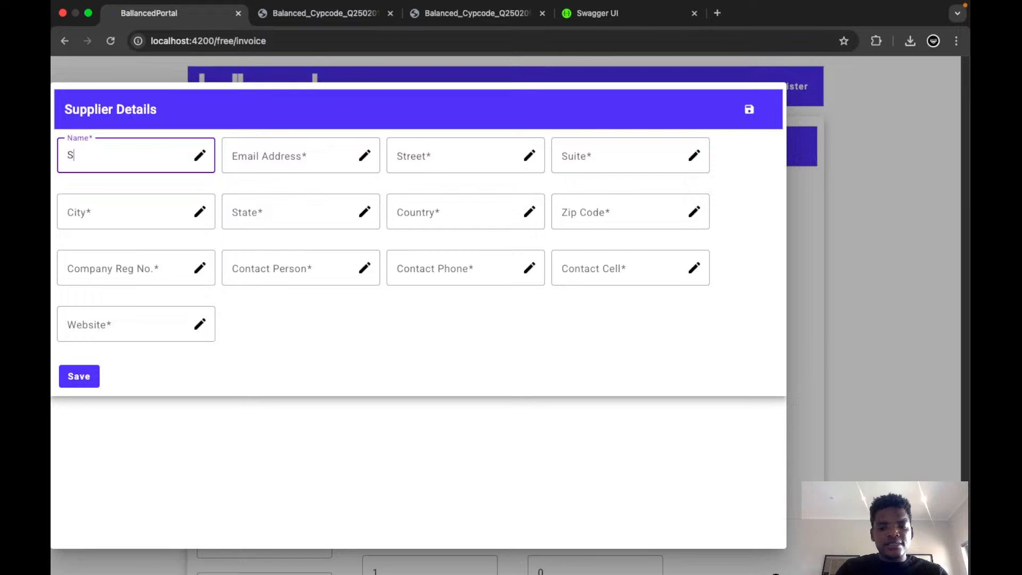
text(upplier)
key(Tab)
text(supplier@company)
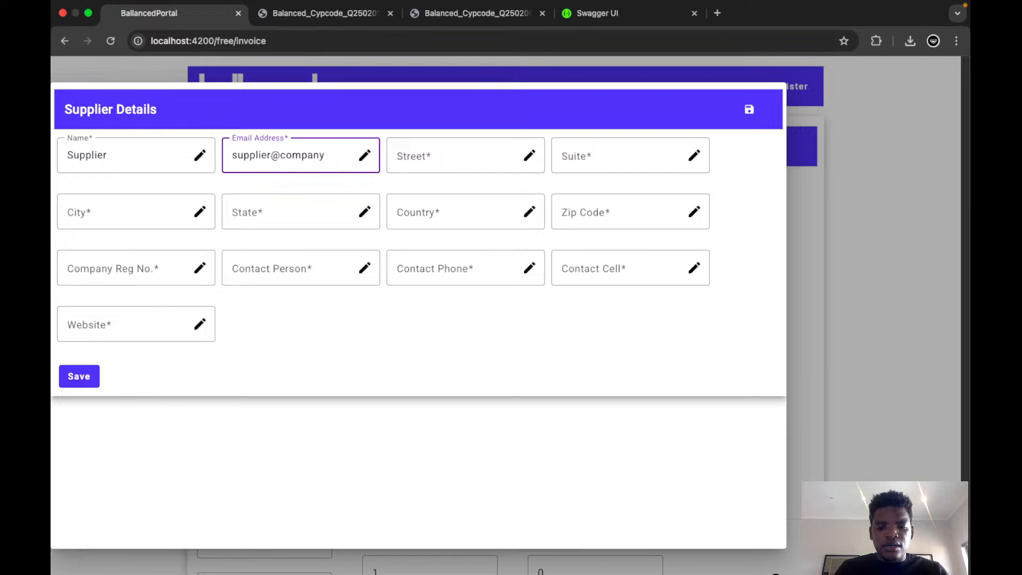
text(.com)
Fill in the supplier's street, suite, city, state, country, zip code and company registration number.
click(429, 159)
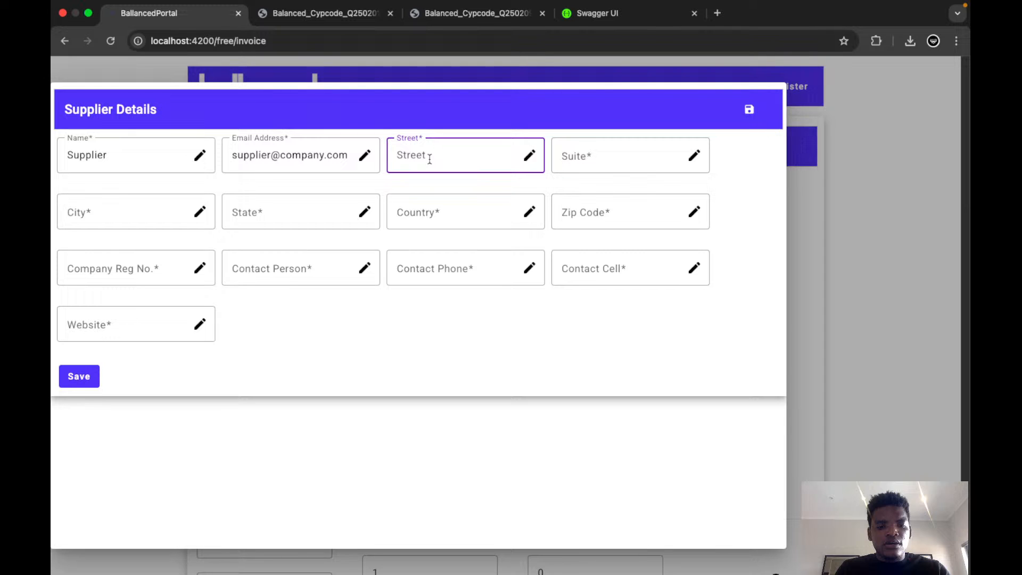
text(8 Road Avenue)
key(Tab)
text(Suite 8)
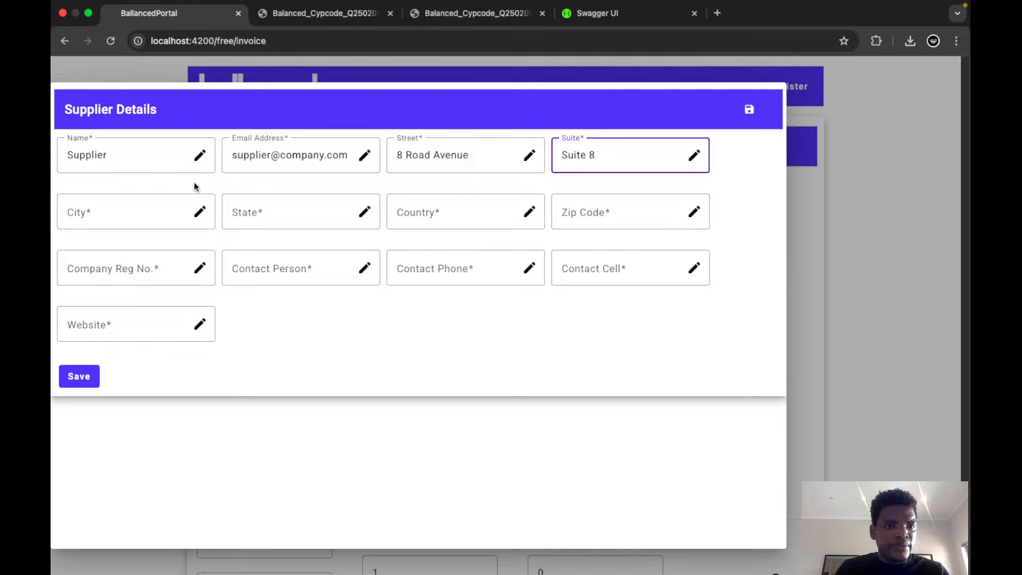
Enter Supplier as the supplier's contact person and fill in the remaining contact phone, cell and website details.
click(281, 268)
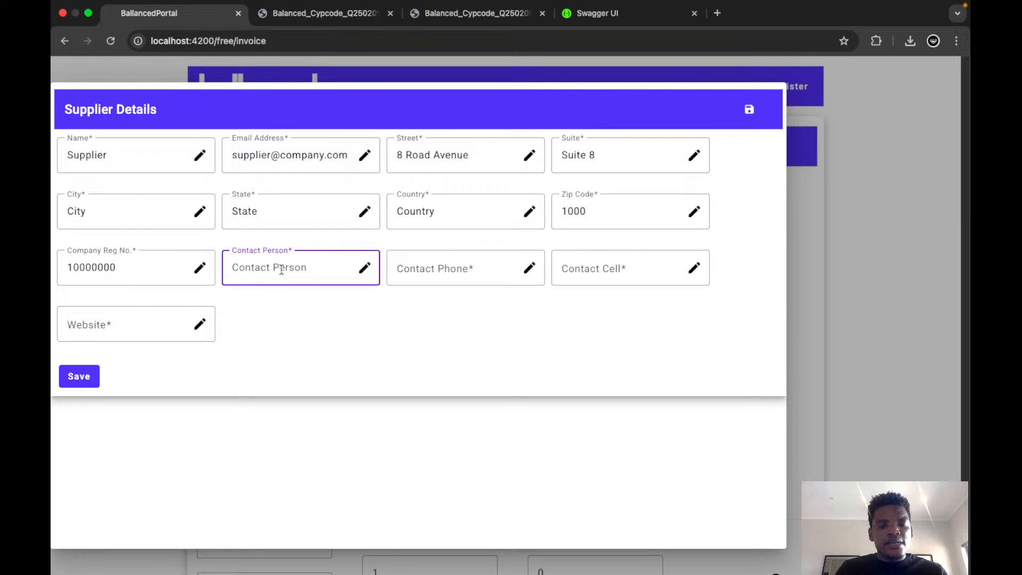
text(Supplier)
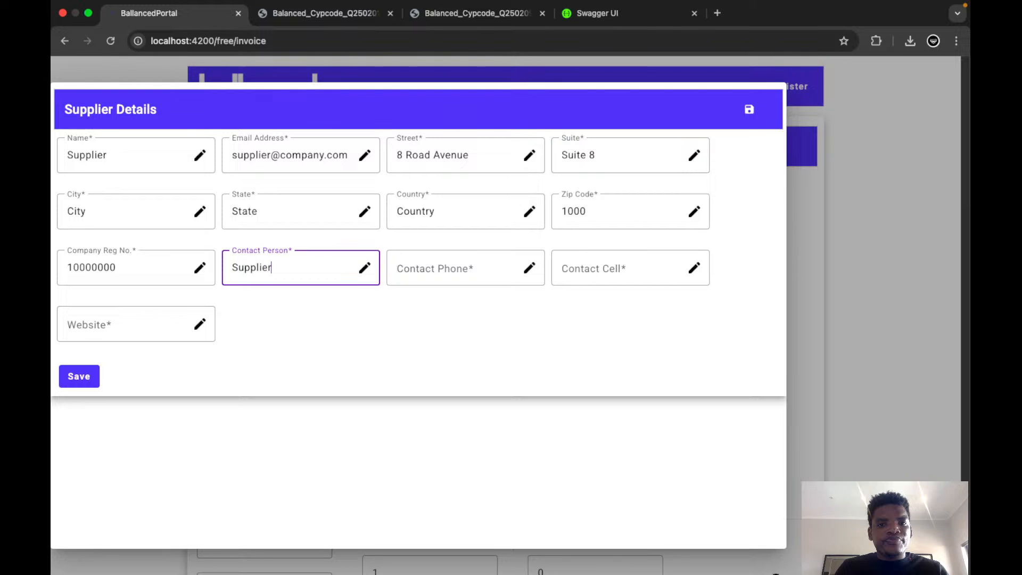
key(Tab)
text(=)
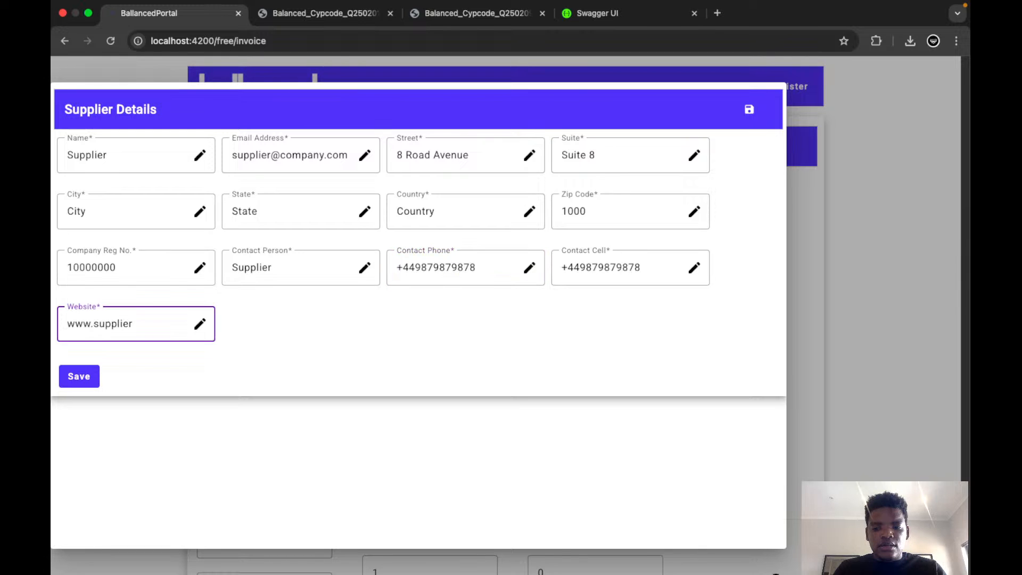
text(.com)
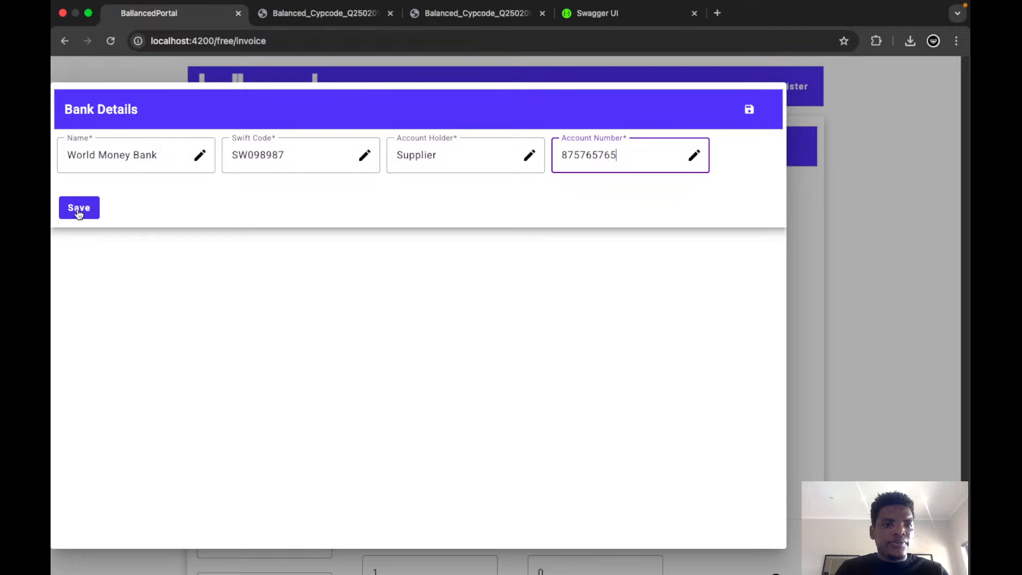
Save the bank details and set the invoice's currency to ZAR, tax percentage to 18 and valid duration to 30 days.
click(78, 208)
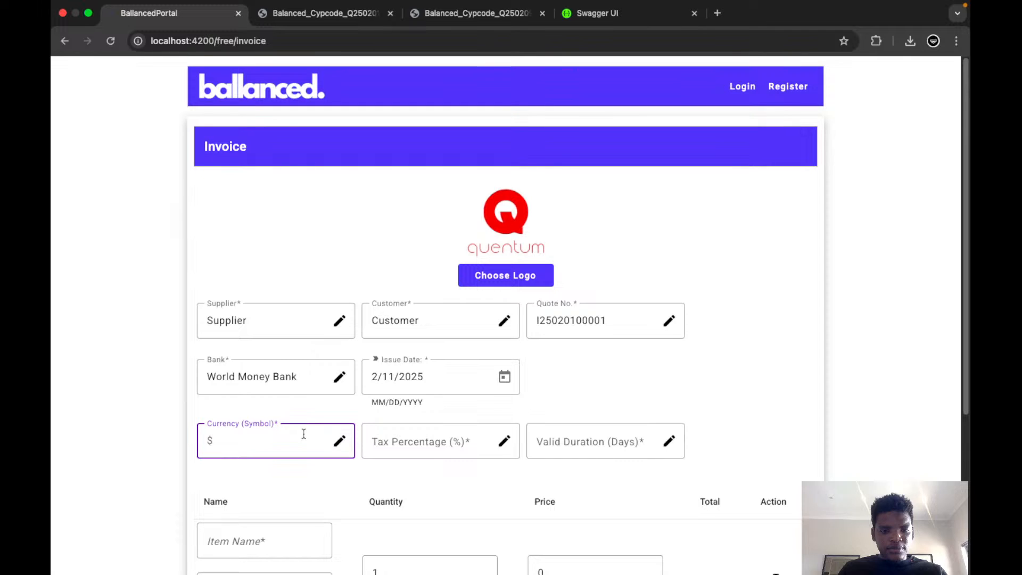
text(ZAR)
click(402, 441)
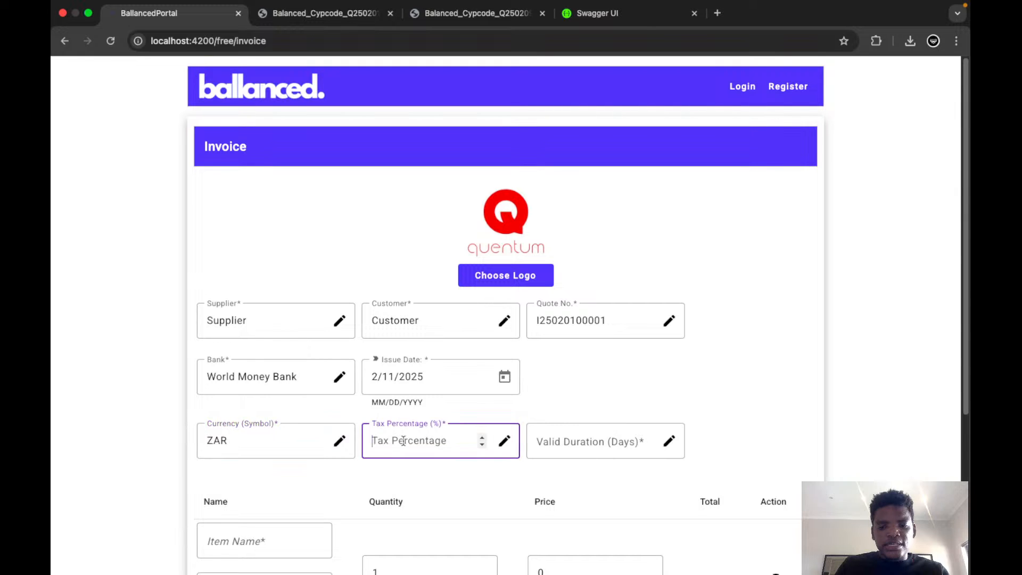
text(18)
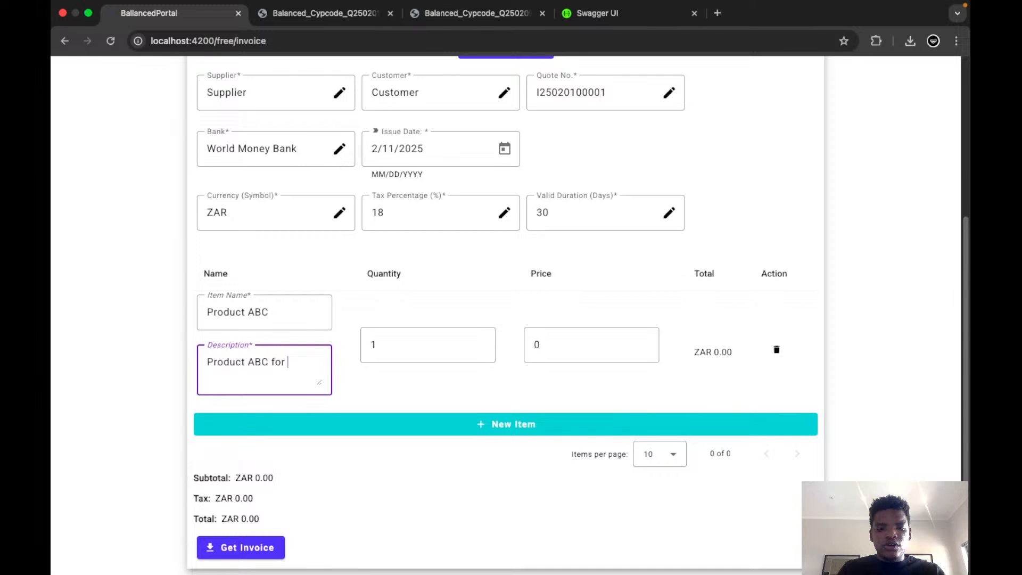
Complete the Product ABC line item with quantity 3 at 4999.99 and add Service DEF with quantity 2 at 37999.95.
text(client services delei)
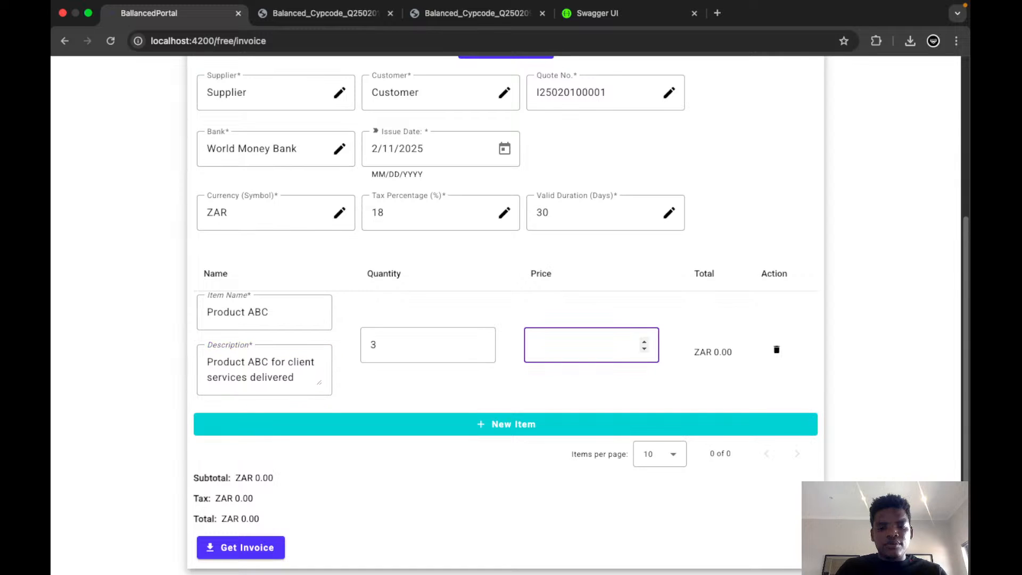
text(4999.99)
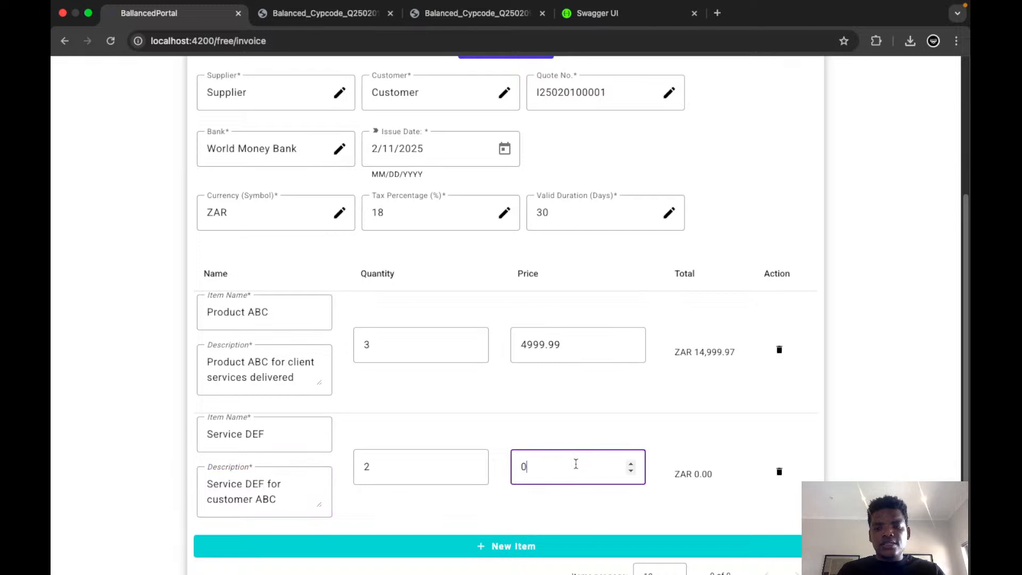
key(BackSpace)
text(37999.95)
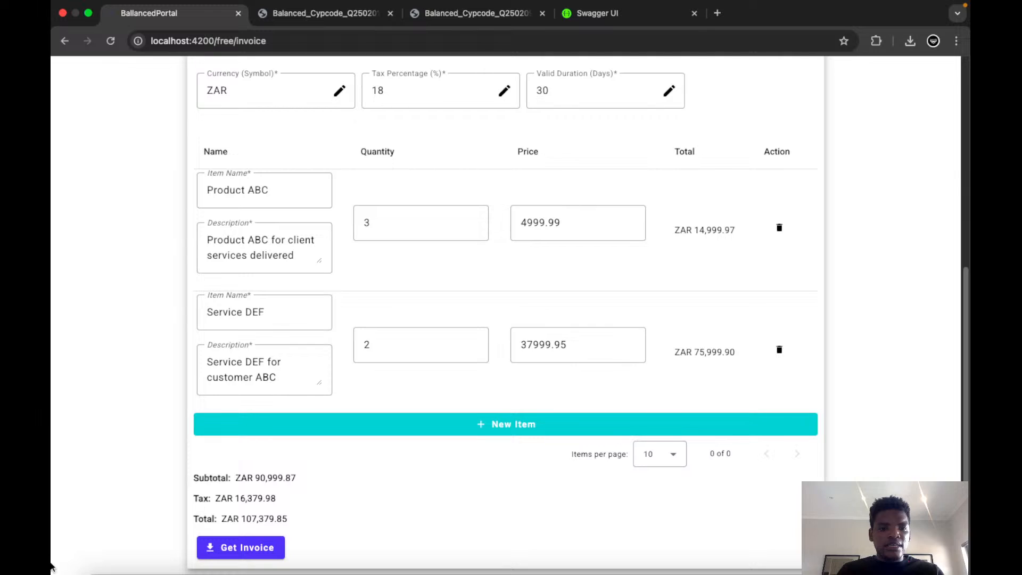
Generate the invoice, open its PDF and check the reference, issue date and valid-until date.
click(250, 551)
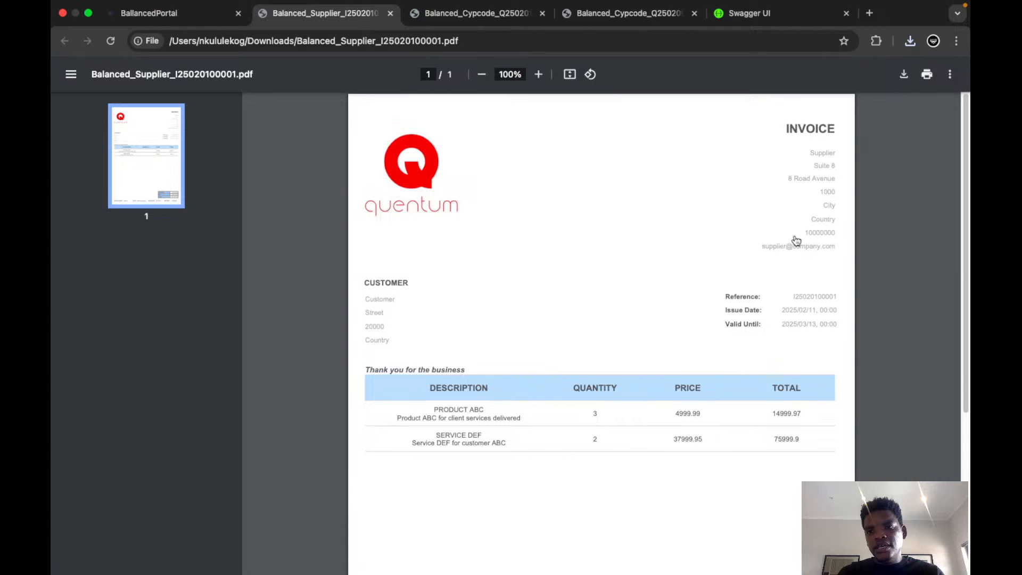
drag(793, 297, 826, 310)
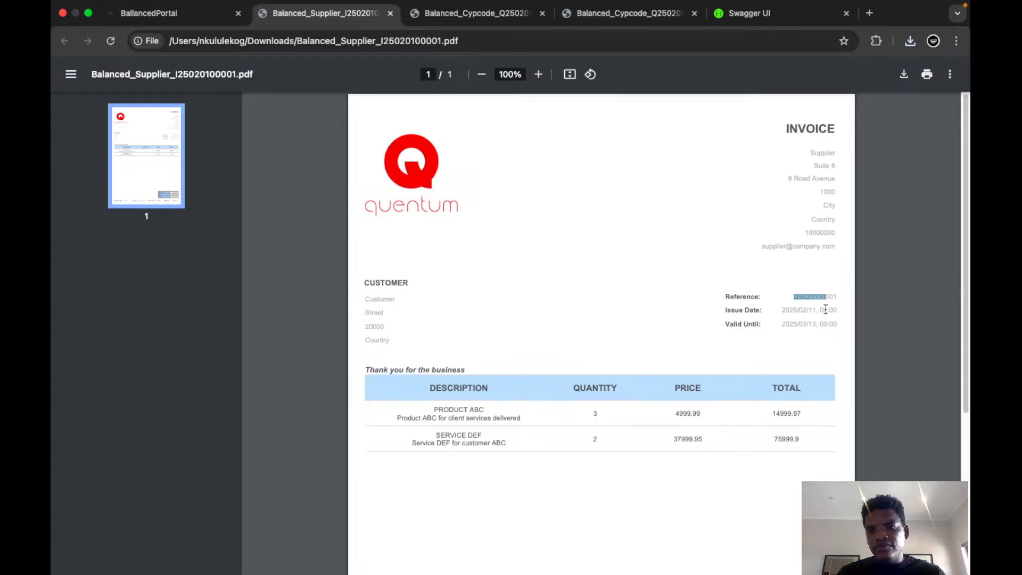
drag(781, 324, 793, 324)
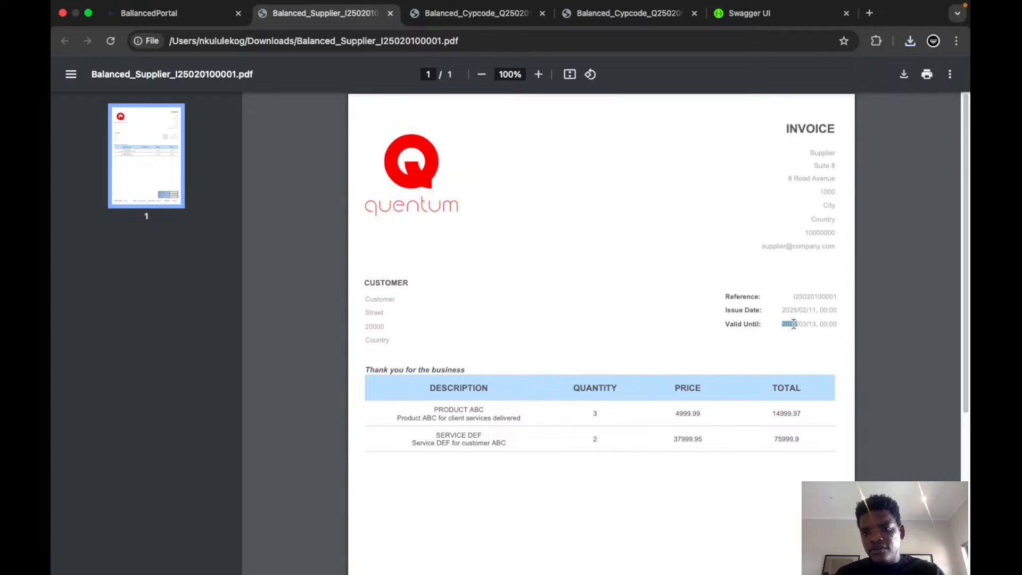
drag(793, 324, 728, 310)
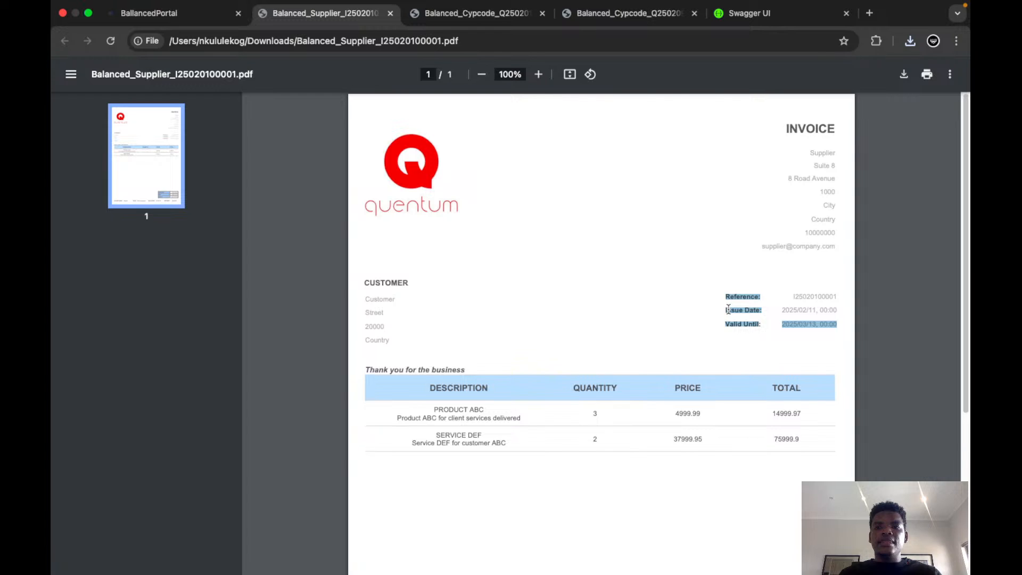
Examine the line items, totals and bank details in the invoice PDF.
scroll(728, 310, down, 5)
drag(441, 308, 495, 304)
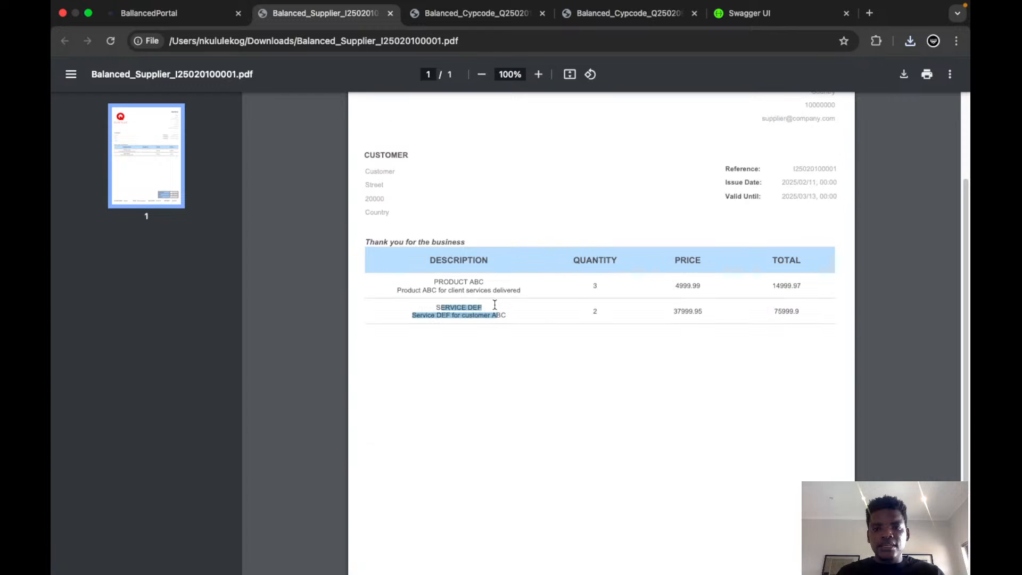
double_click(593, 285)
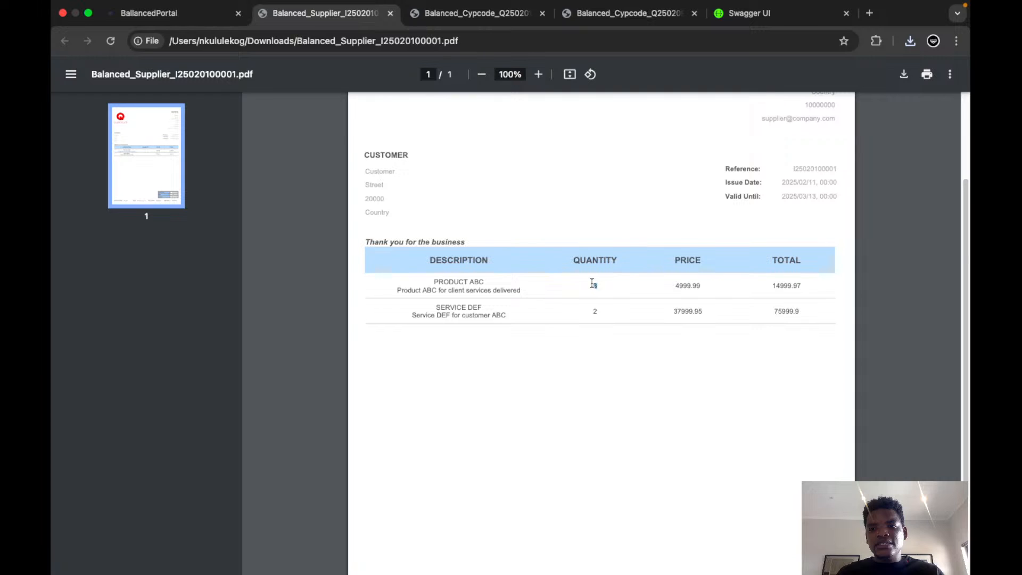
scroll(593, 283, down, 2)
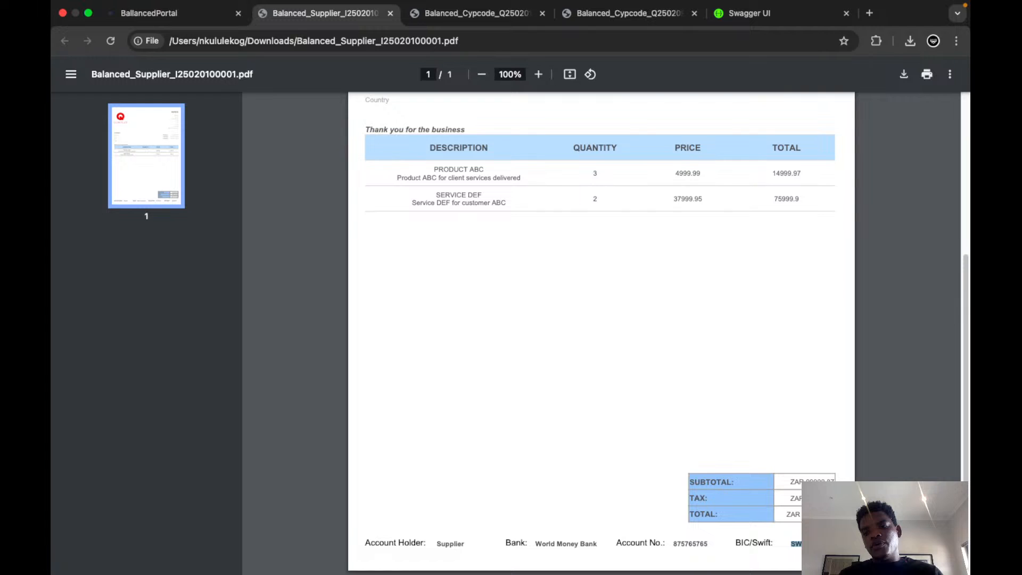
scroll(590, 417, up, 5)
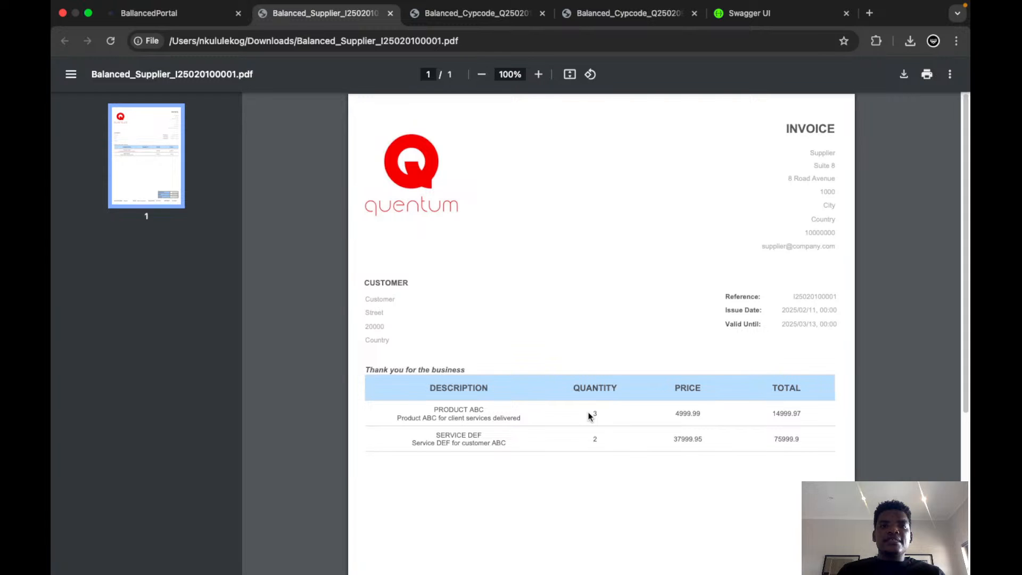
Look at the quotation PDF again and review the filled-in details and line items on the portal's invoice form.
key(ctrl+Tab)
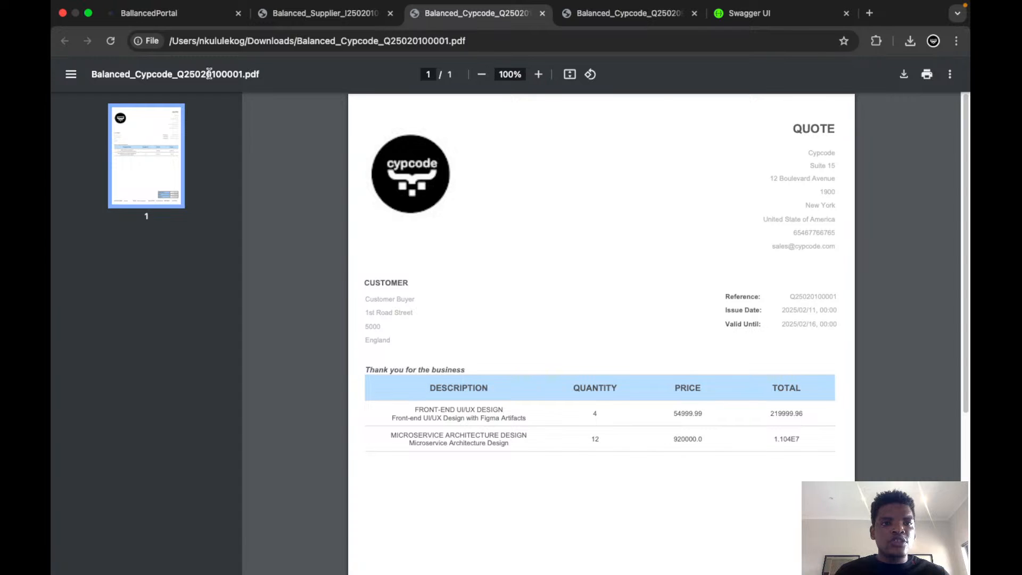
key(super+1)
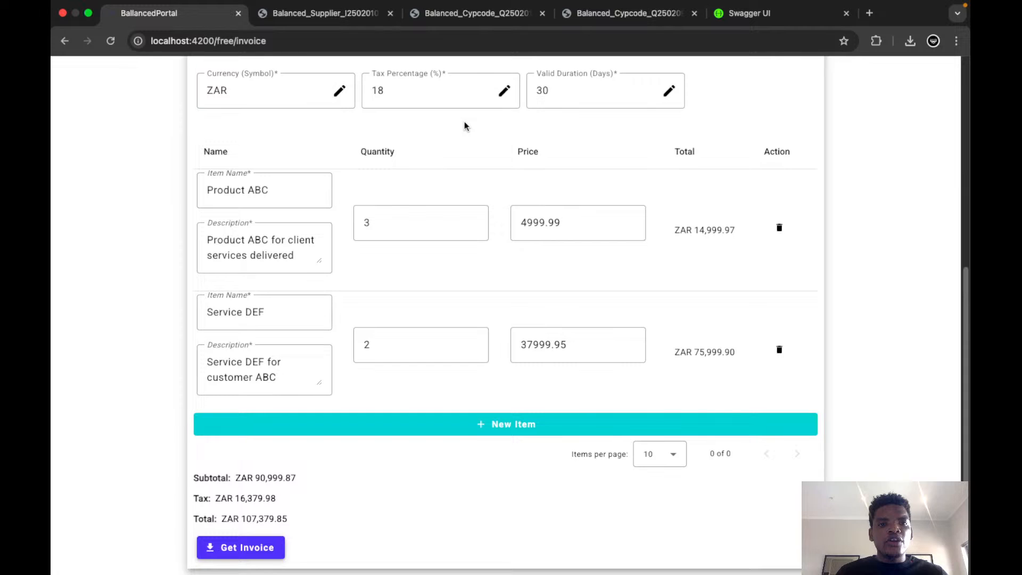
scroll(151, 299, up, 7)
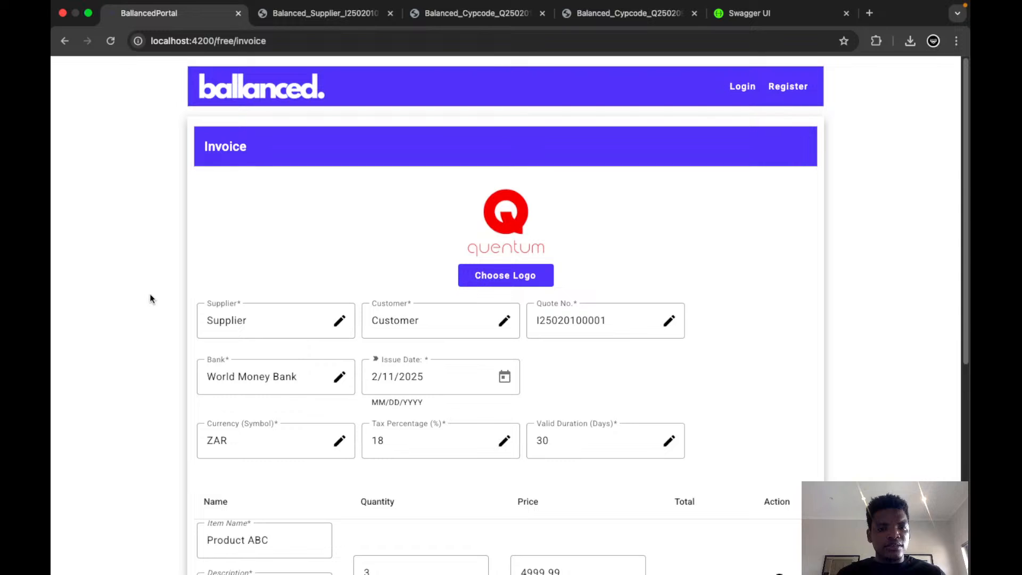
scroll(143, 324, down, 3)
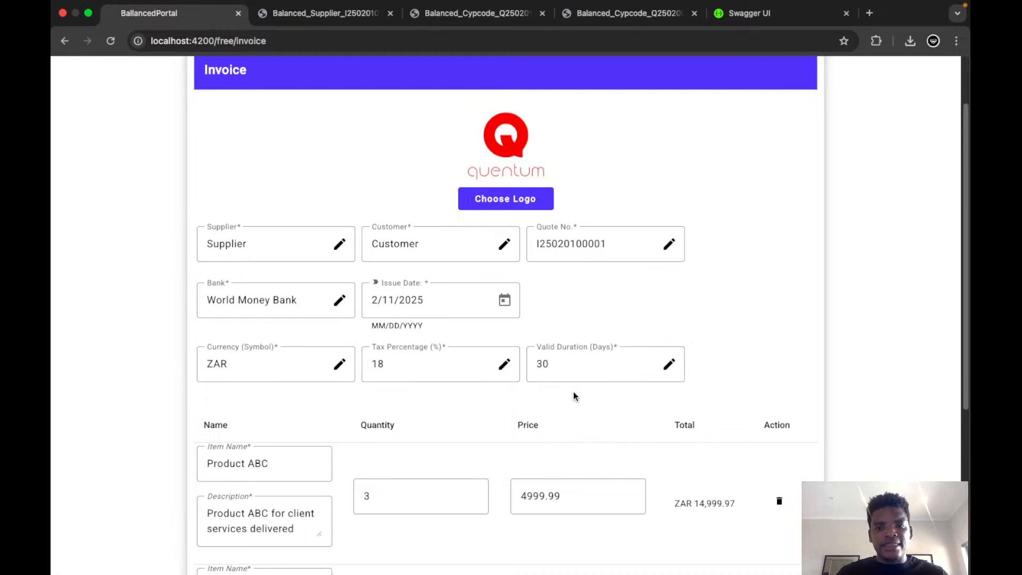
scroll(574, 403, down, 5)
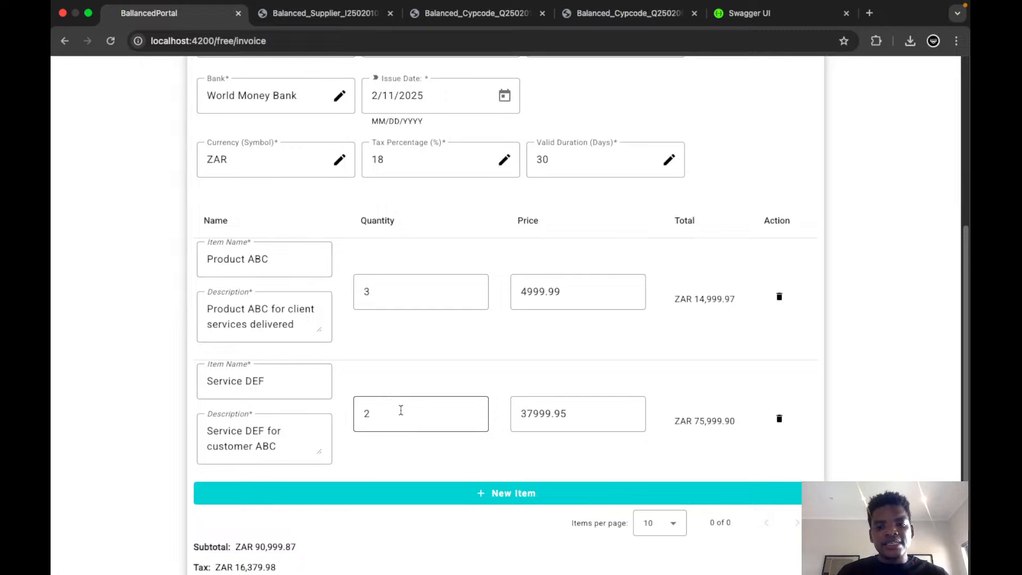
Add an empty third line item to the invoice and delete it again.
click(484, 493)
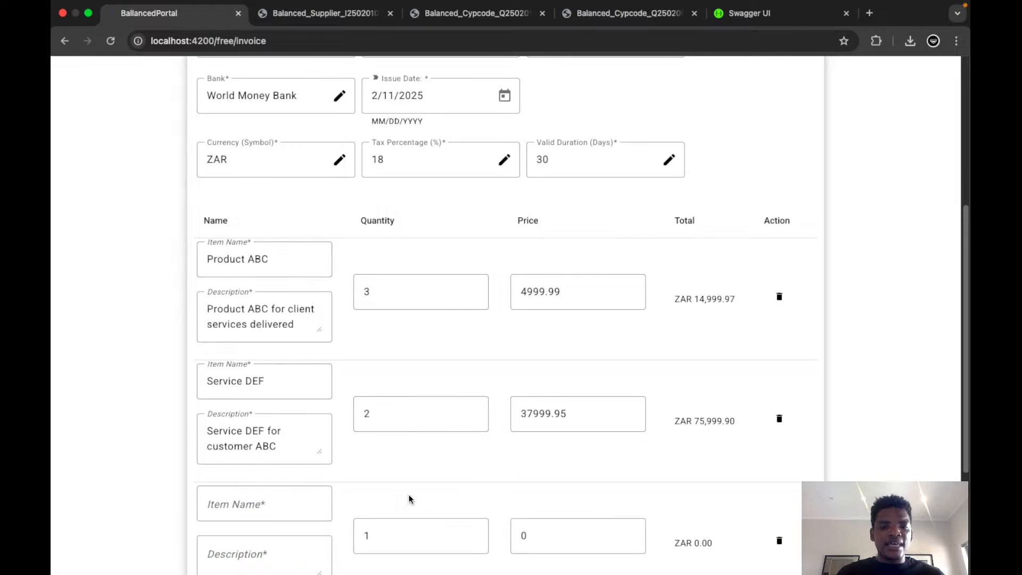
scroll(404, 499, down, 5)
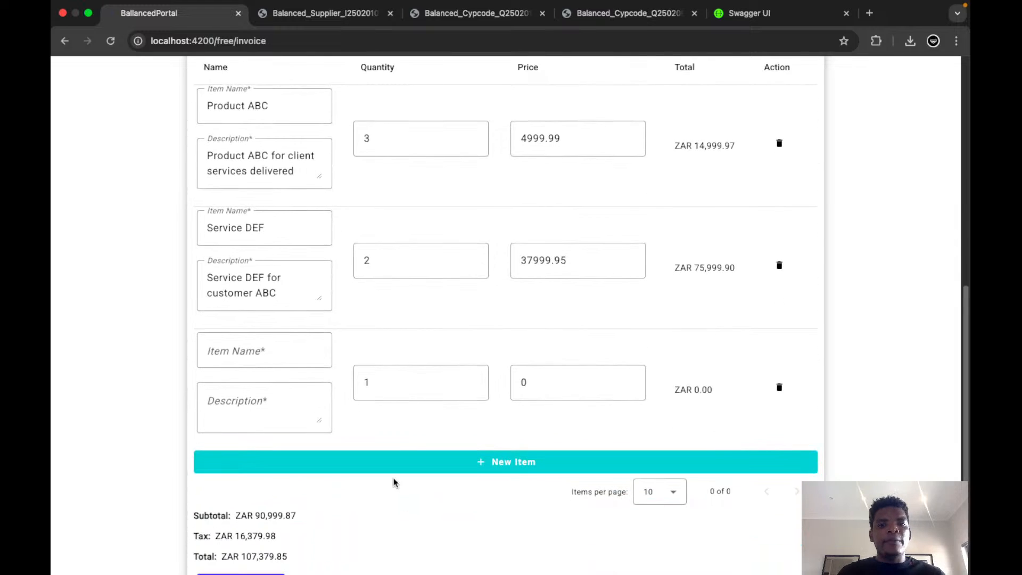
click(300, 348)
click(305, 404)
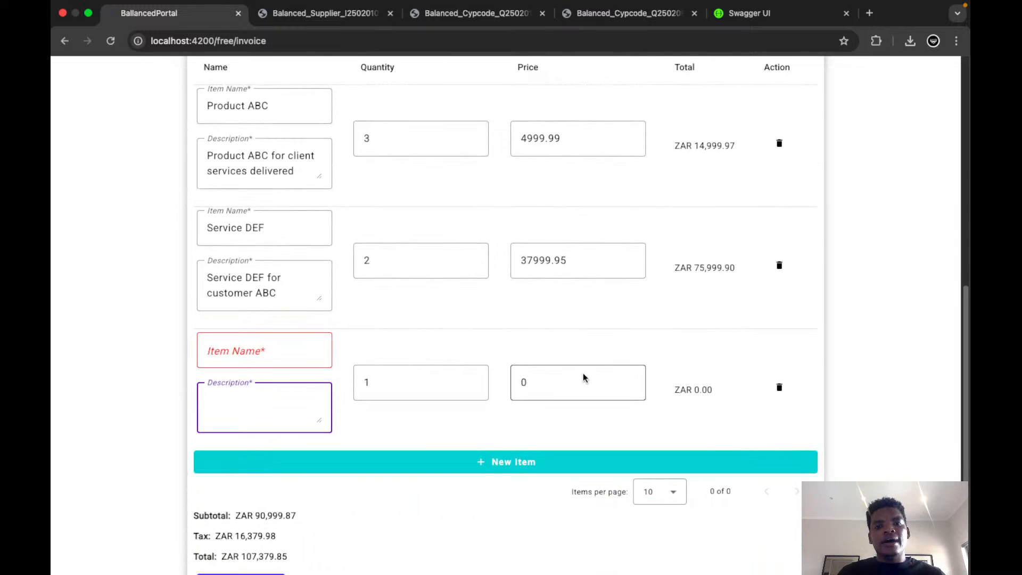
click(779, 387)
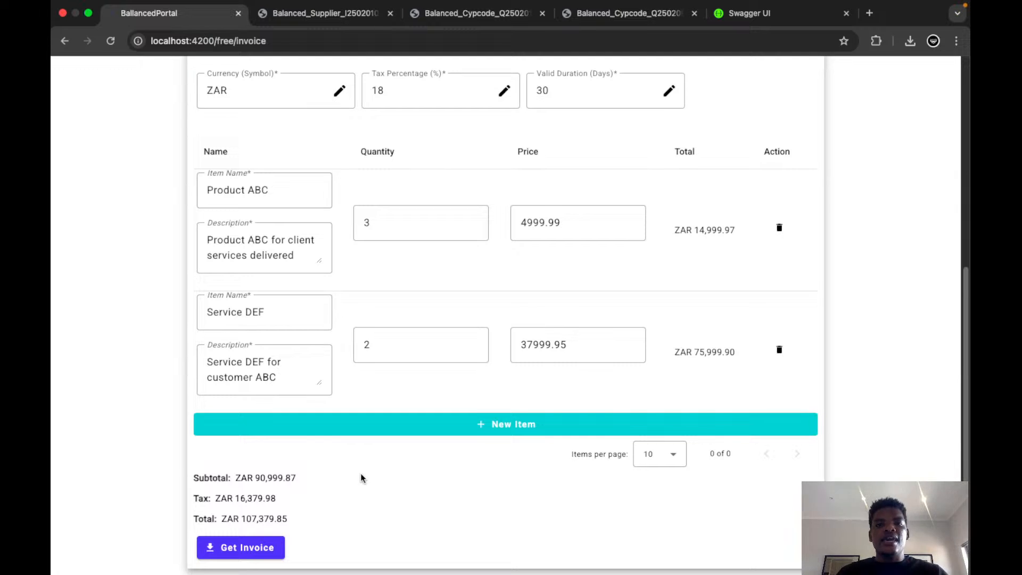
Open the portal's registration page and look through its username, email, password and confirm-password fields.
scroll(361, 477, up, 5)
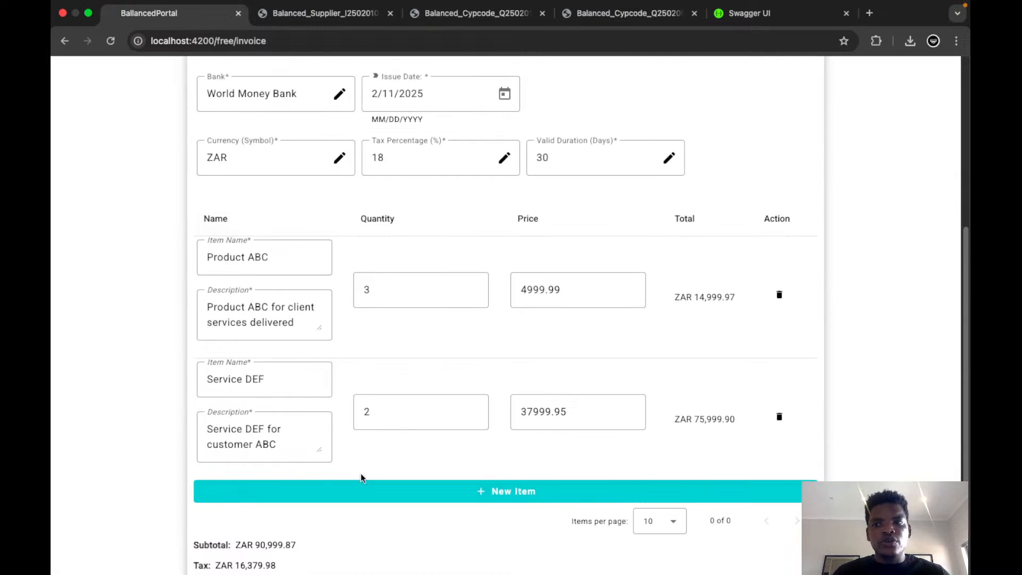
scroll(361, 478, up, 2)
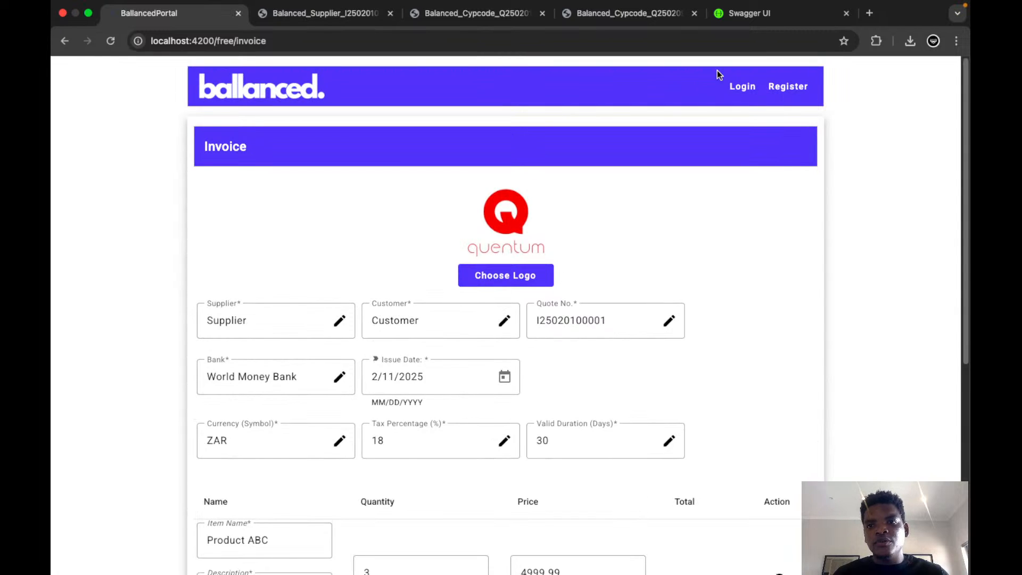
click(789, 87)
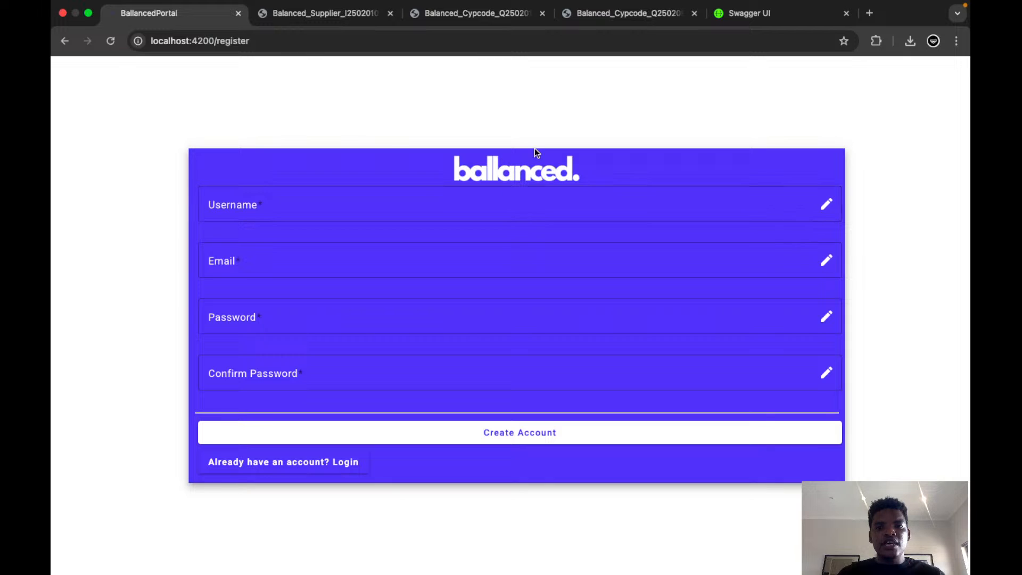
click(340, 211)
click(315, 264)
click(292, 325)
click(305, 373)
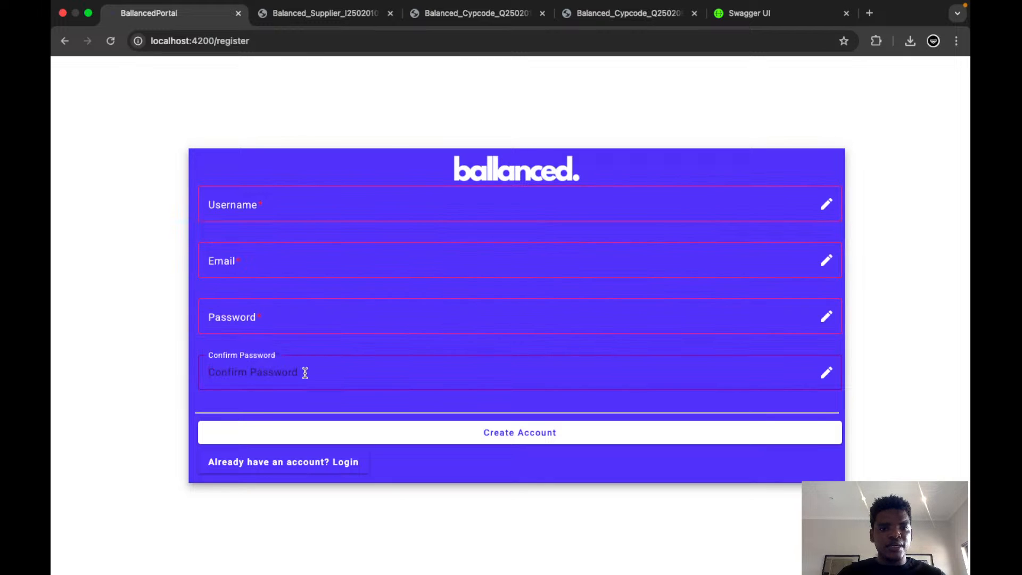
click(333, 213)
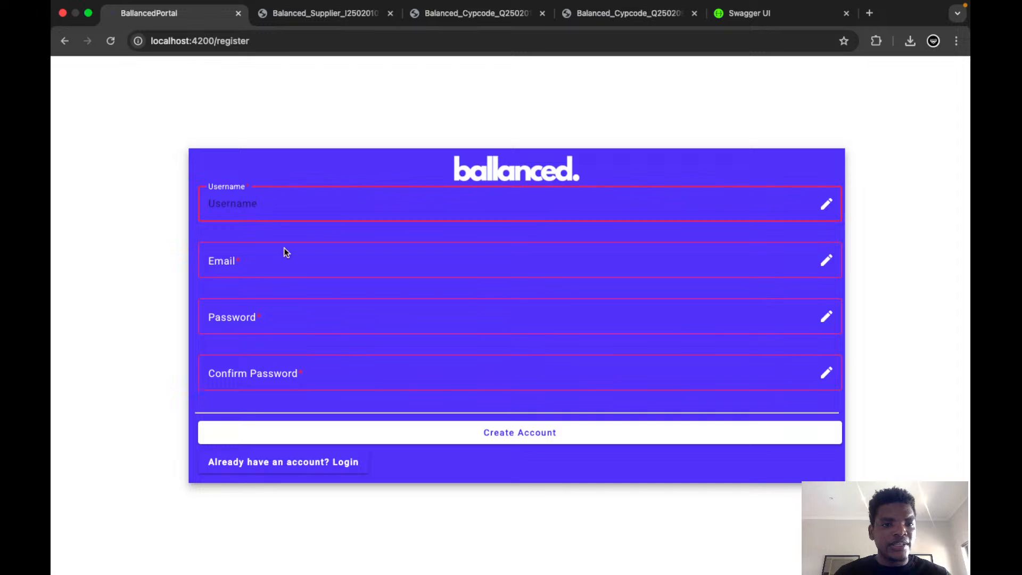
click(285, 261)
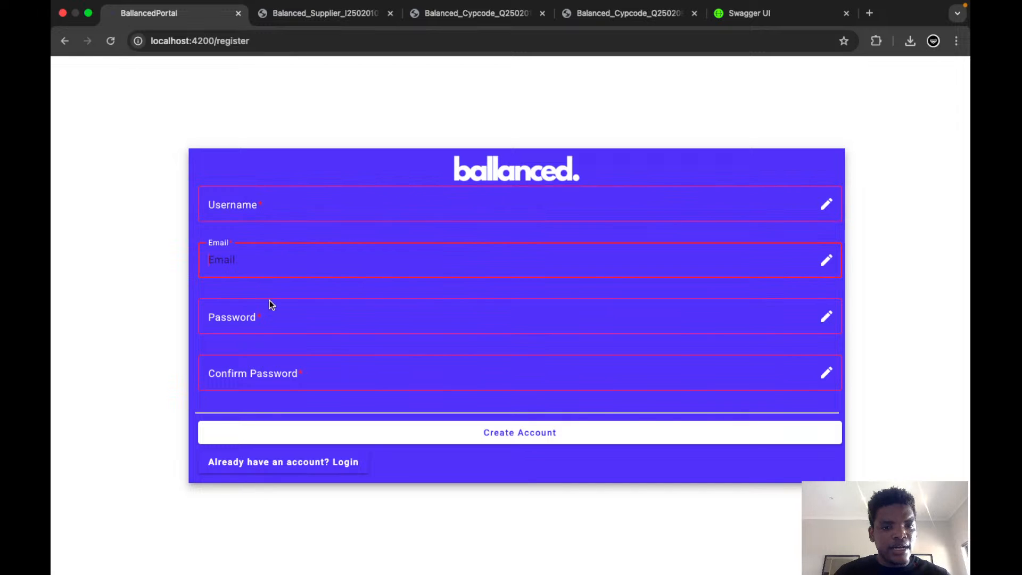
click(278, 315)
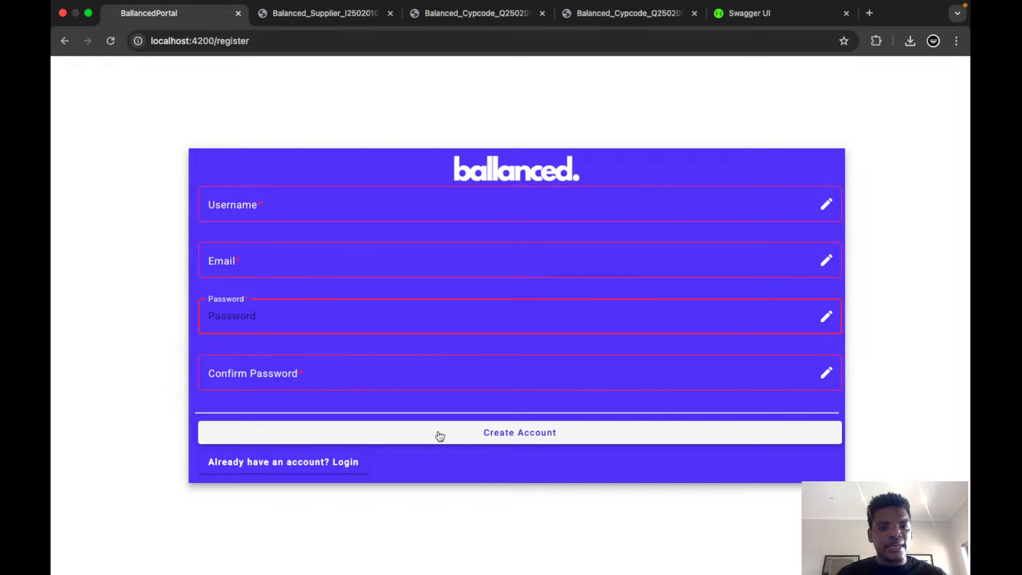
Go from registration to the login page and look at its username and password fields.
click(344, 462)
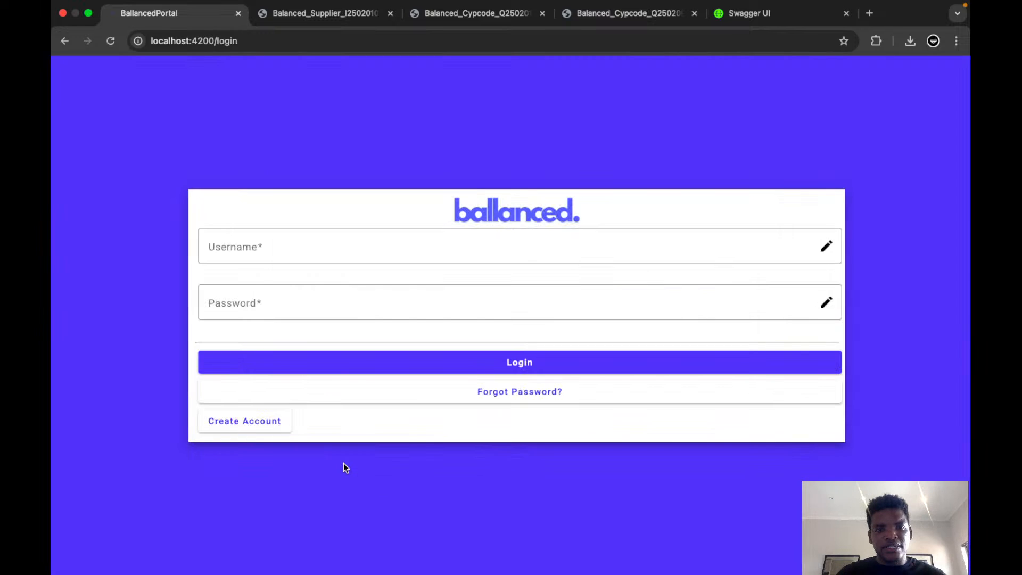
click(338, 248)
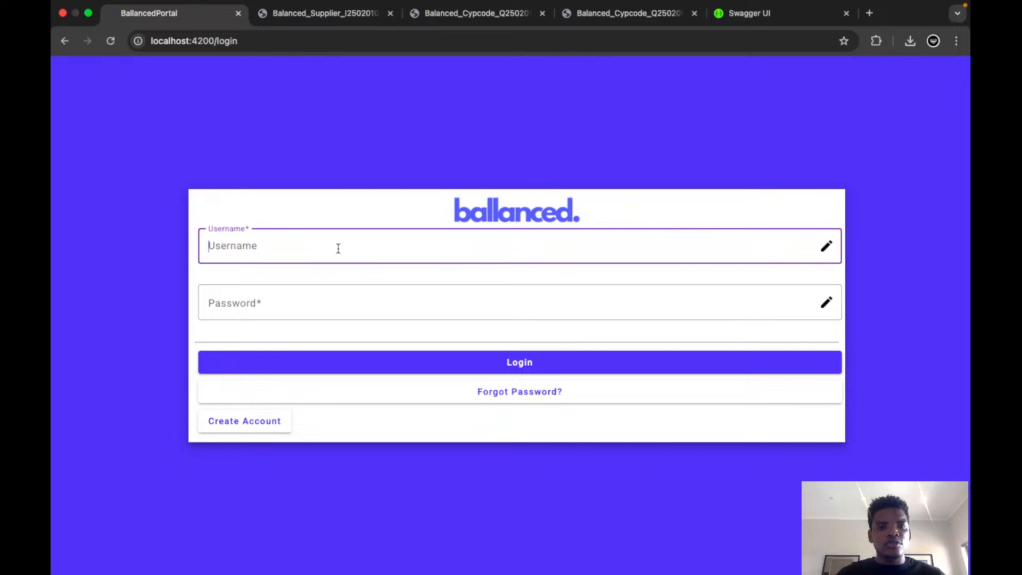
key(Tab)
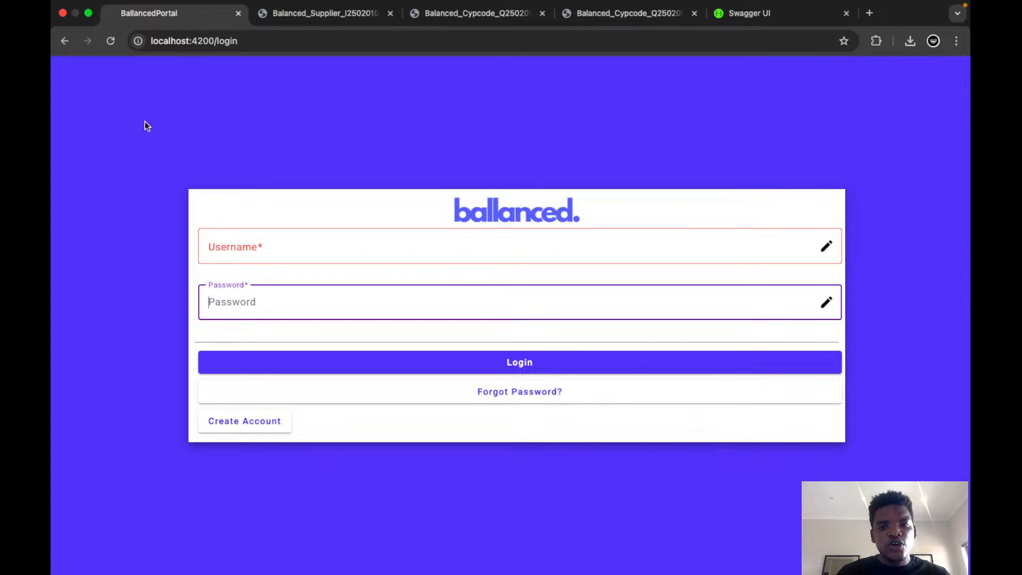
Go back through the registration and invoice pages to the portal's quotation form.
click(65, 42)
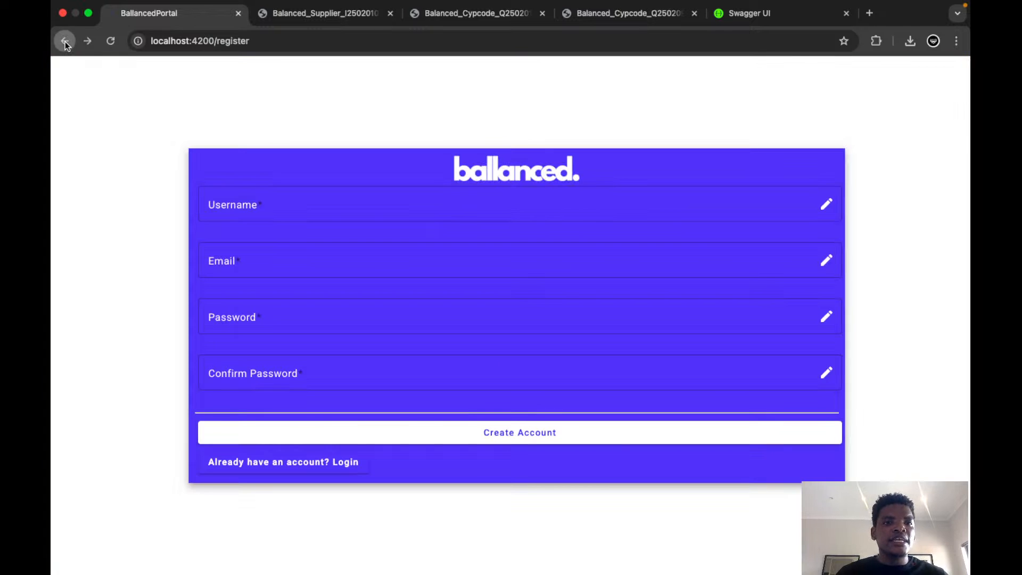
click(65, 41)
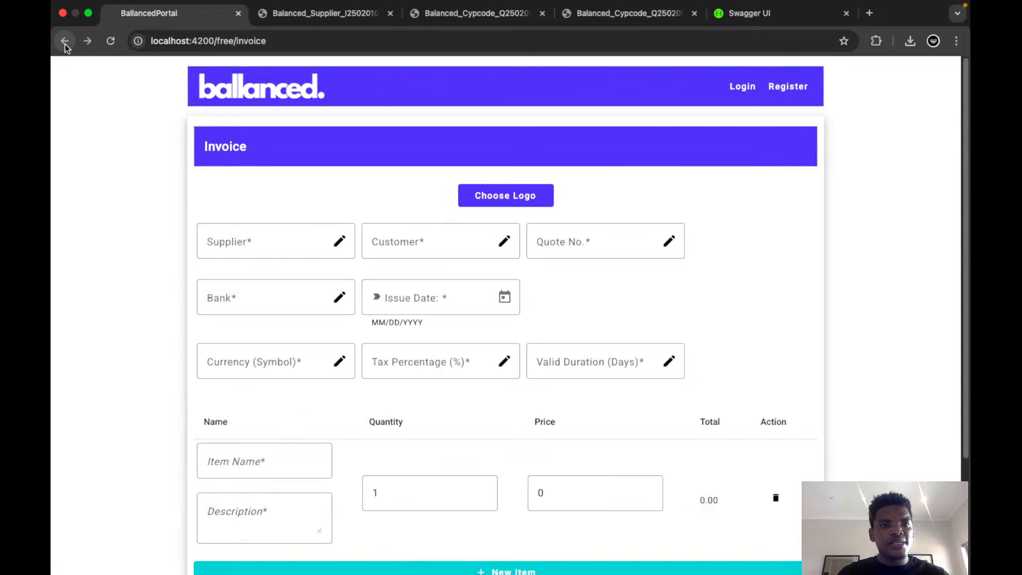
click(65, 42)
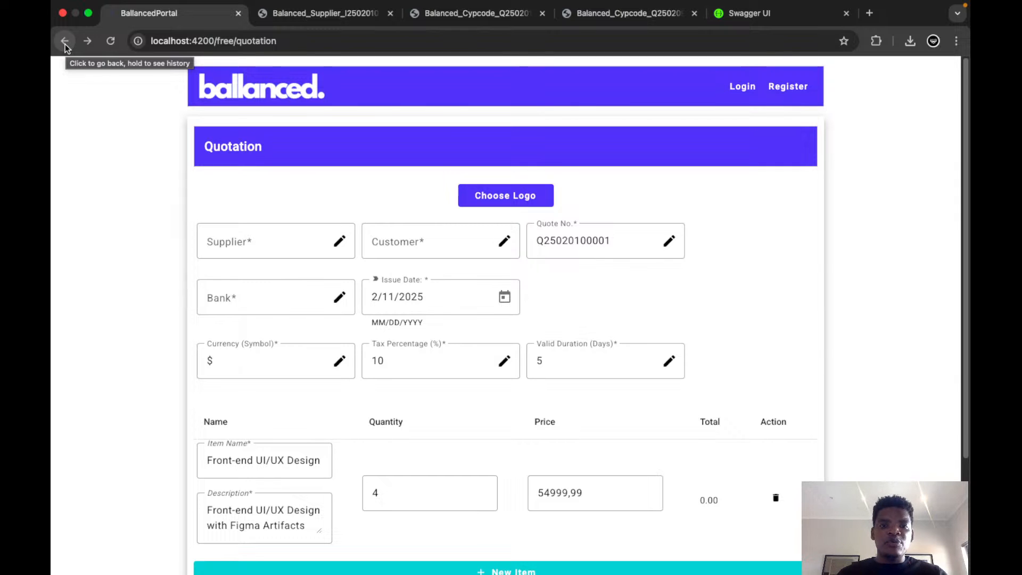
Switch to Jaspersoft Studio and examine the Ballanced report template from its title band down to the page footer.
key(super+Tab)
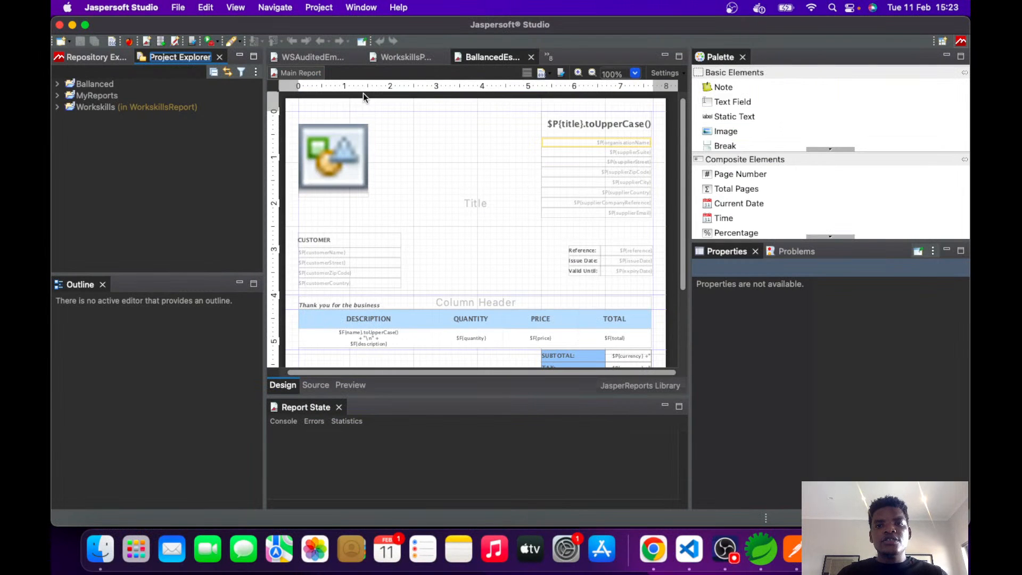
click(318, 145)
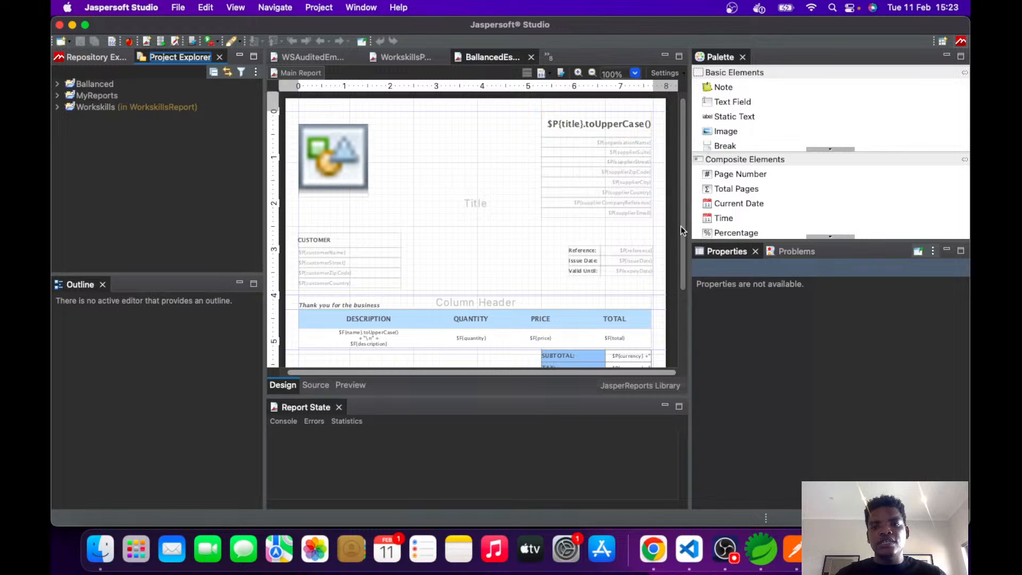
scroll(683, 315, down, 3)
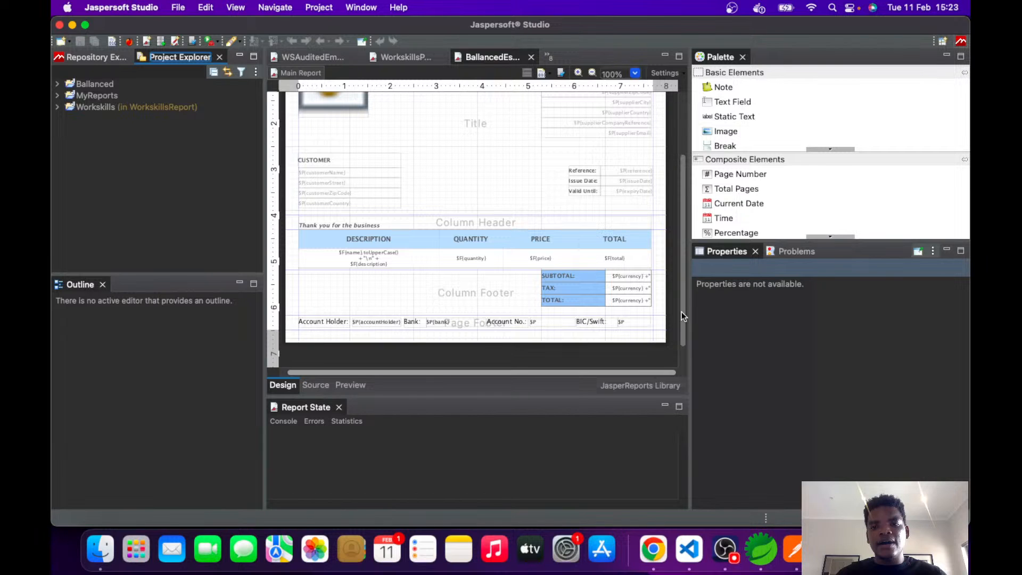
View the quotation detail component's code in VS Code and the ReportController class in Spring Tool Suite.
key(super+Tab)
key(super+Tab)
key(super+Tab)
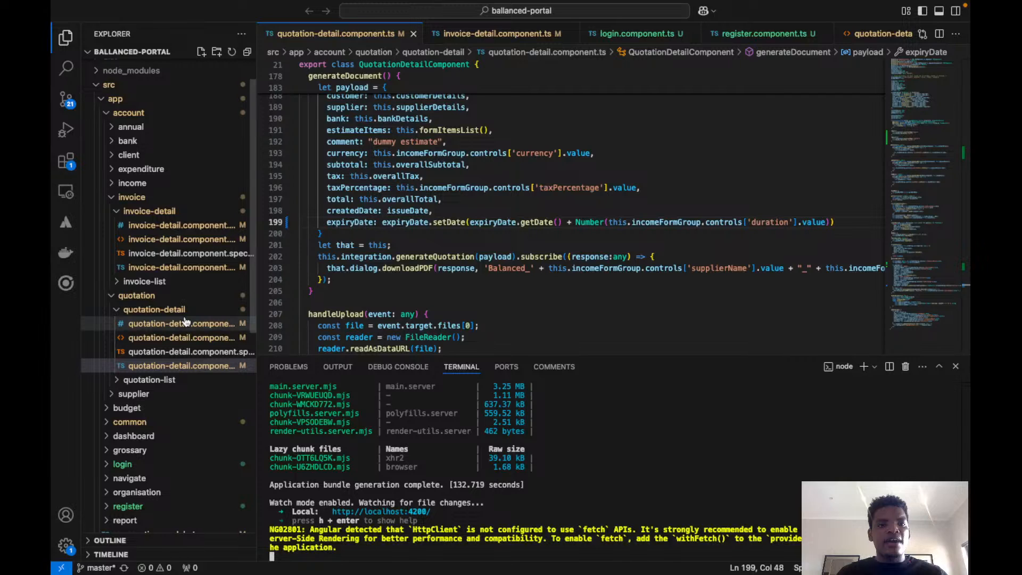
key(super+Tab)
key(super+Tab)
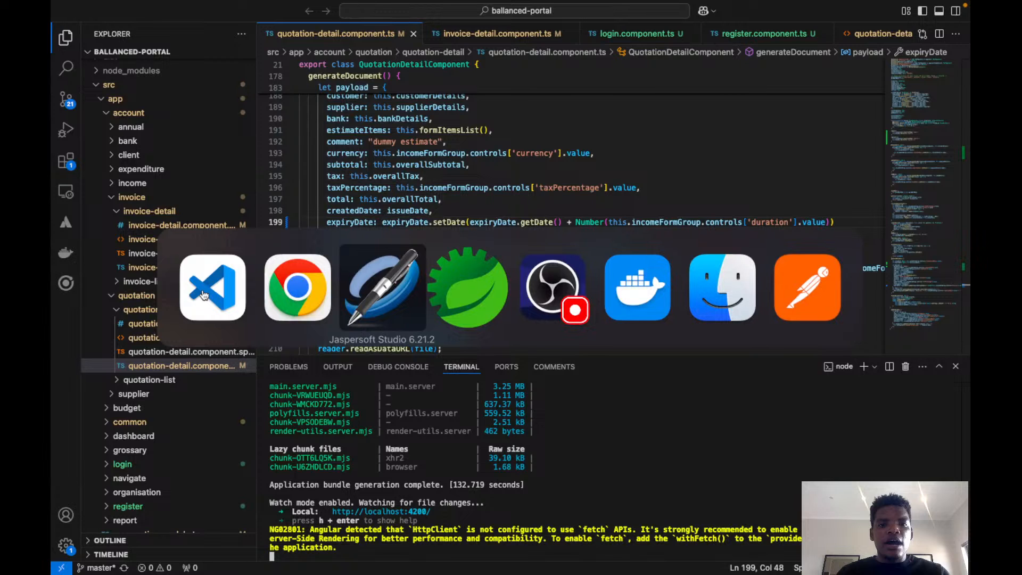
key(super+Tab)
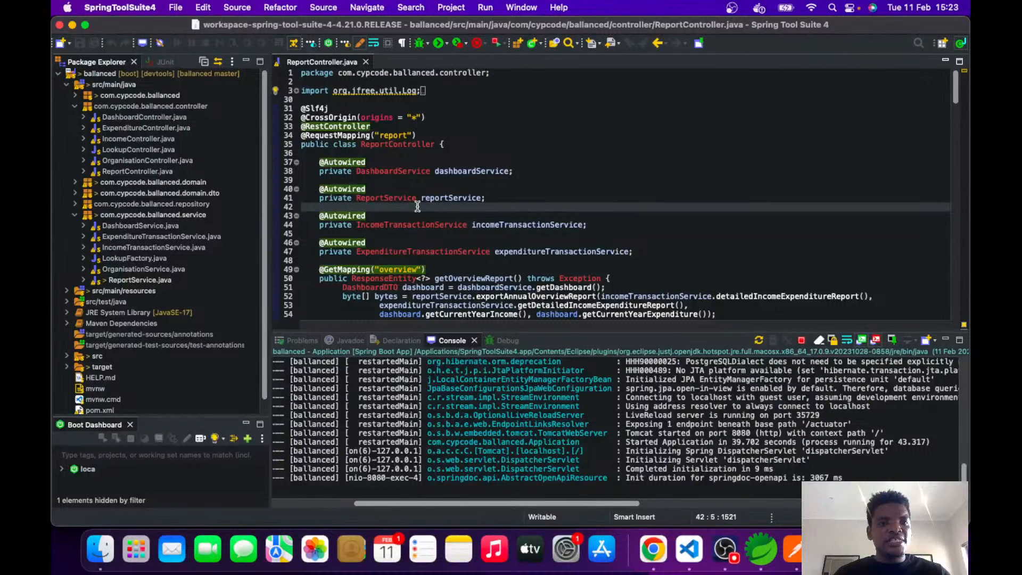
Return to Chrome, view the supplier invoice PDF and look through the API controllers and endpoints in Swagger UI.
key(super+Tab)
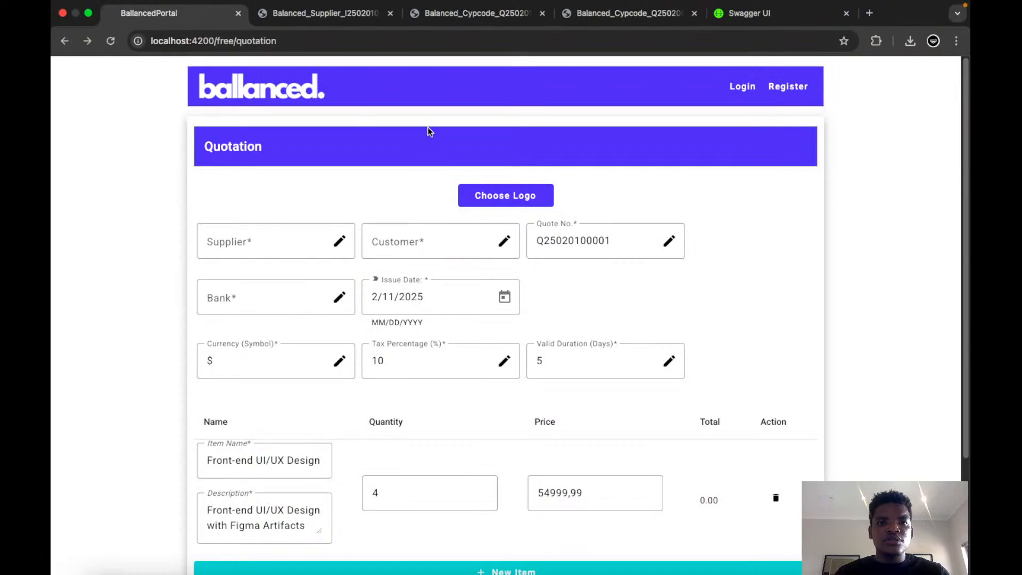
click(356, 18)
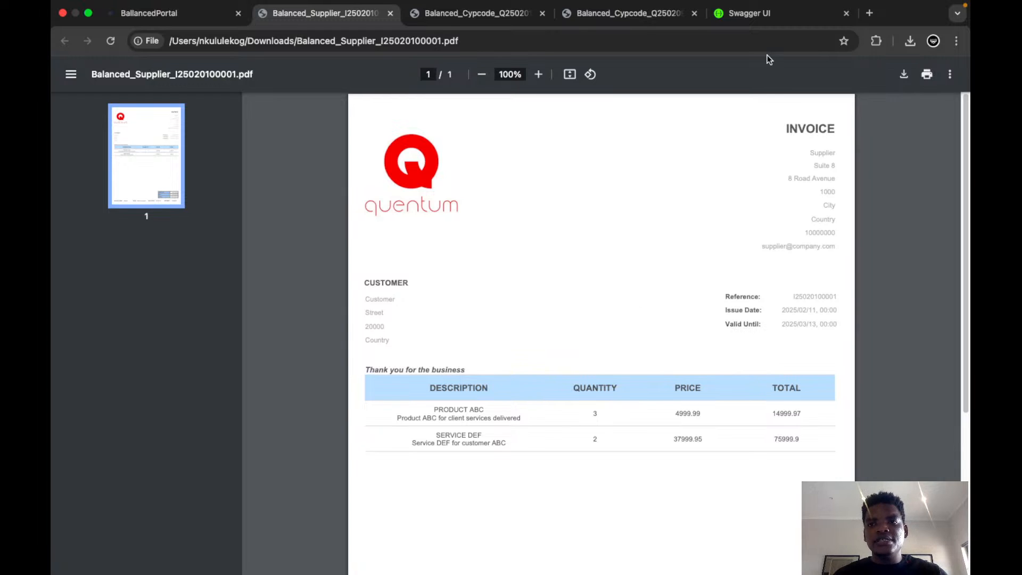
click(750, 13)
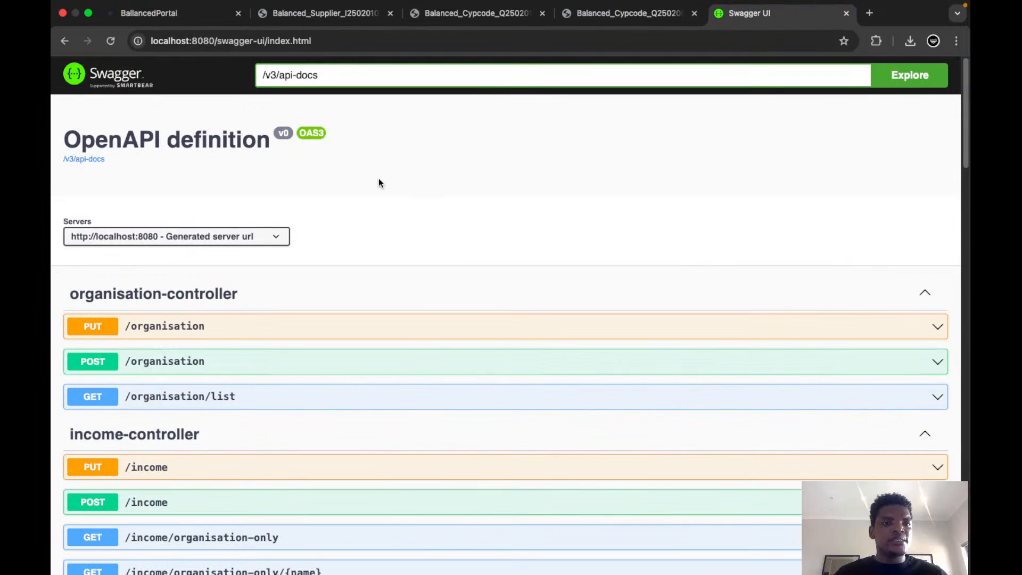
scroll(379, 180, down, 5)
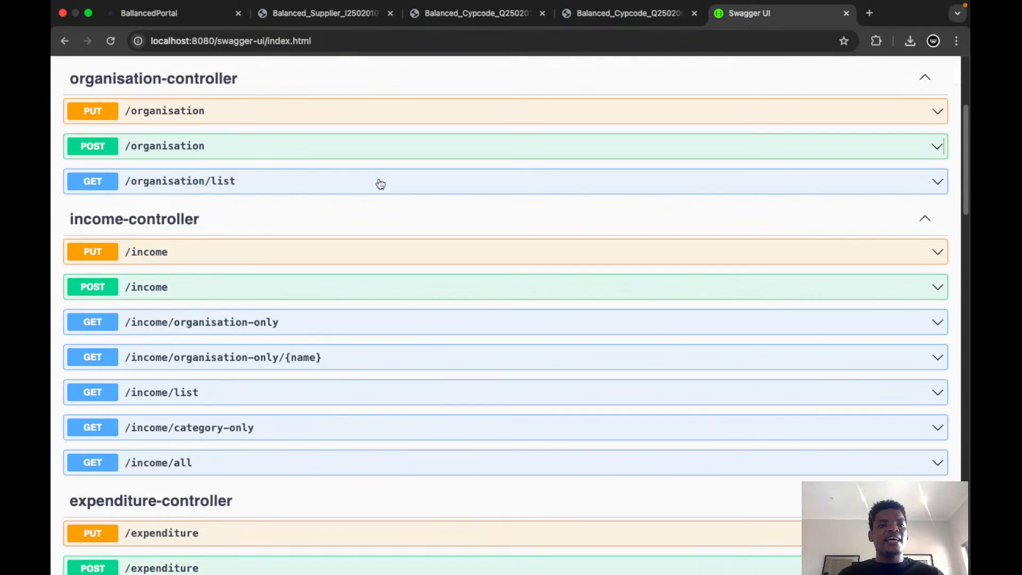
scroll(380, 184, down, 10)
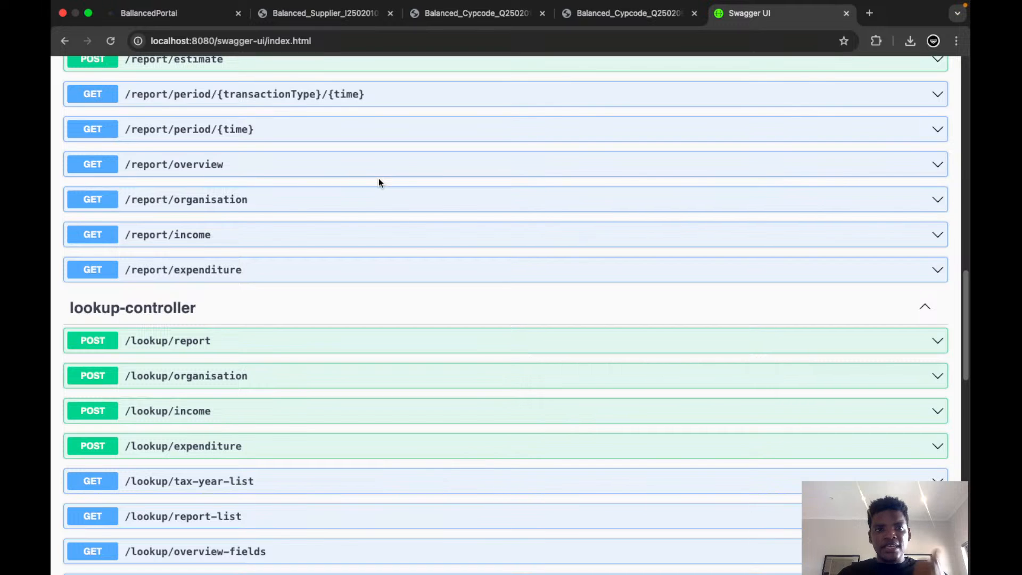
scroll(379, 183, up, 7)
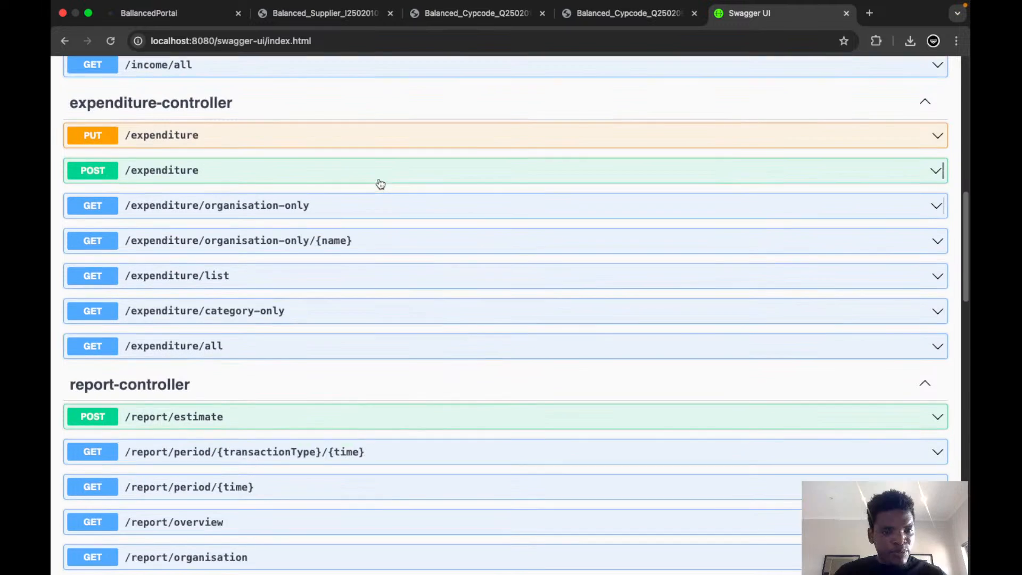
scroll(379, 183, down, 4)
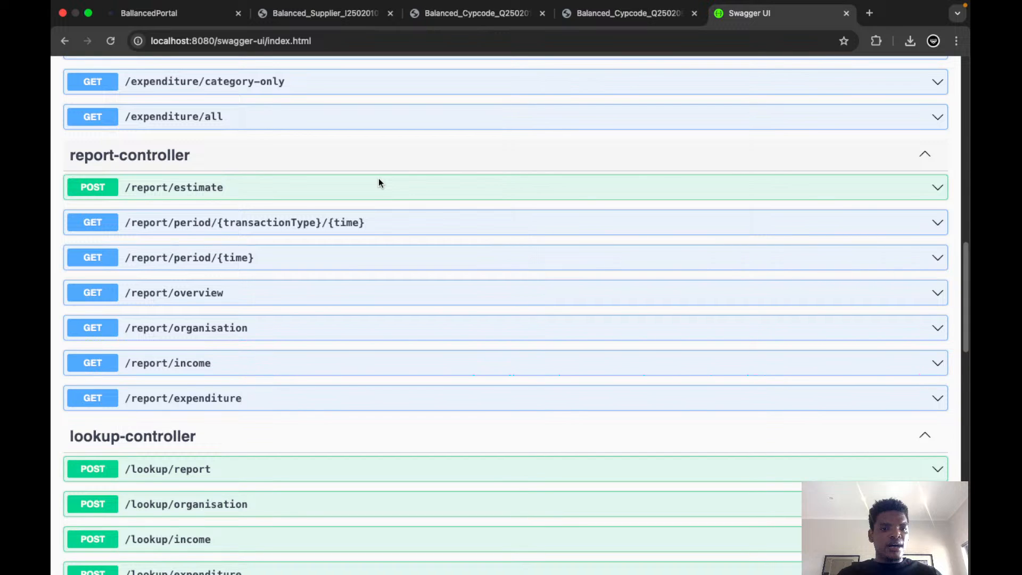
scroll(379, 182, down, 10)
scroll(380, 184, up, 3)
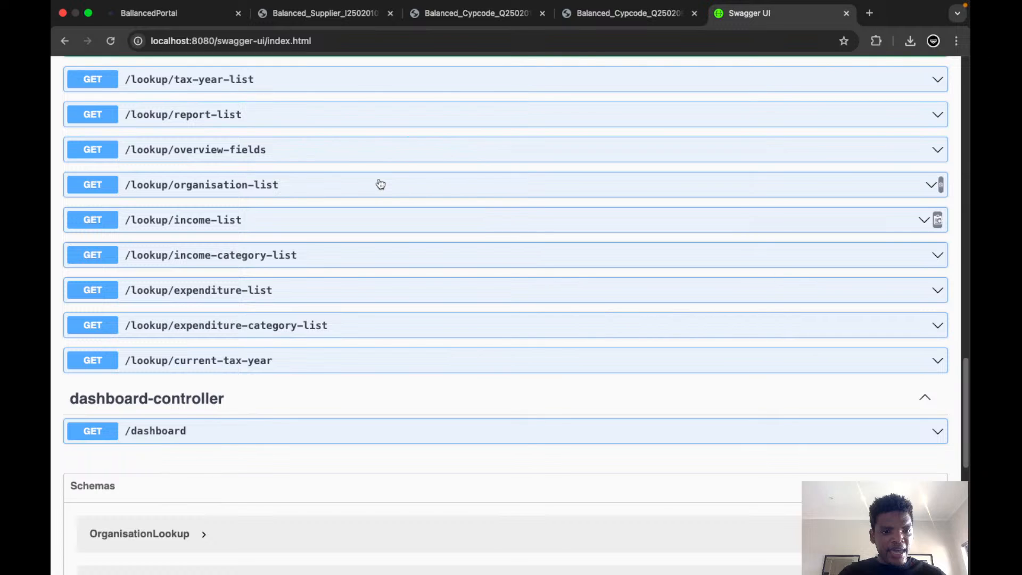
scroll(380, 183, up, 1)
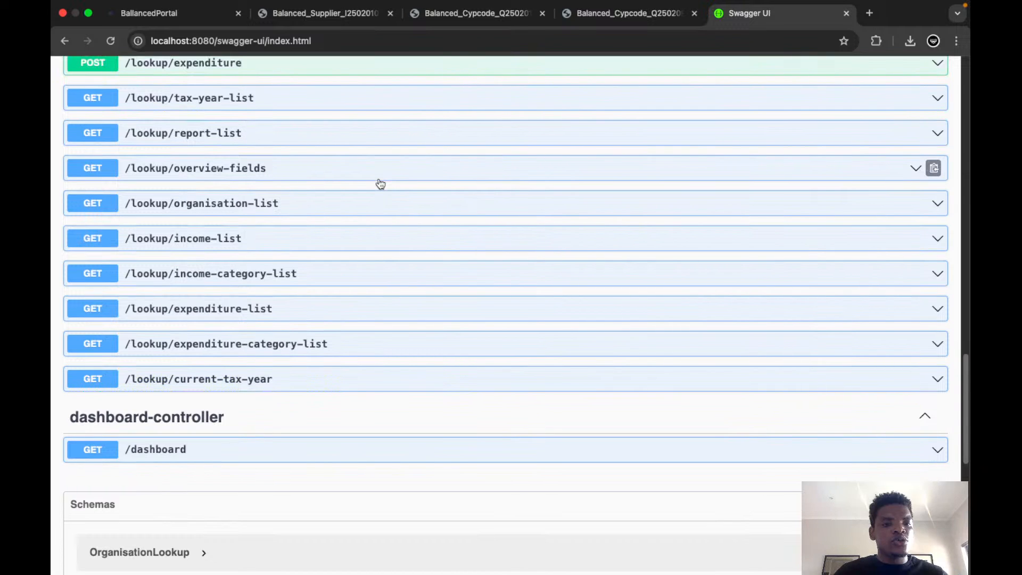
scroll(380, 184, up, 10)
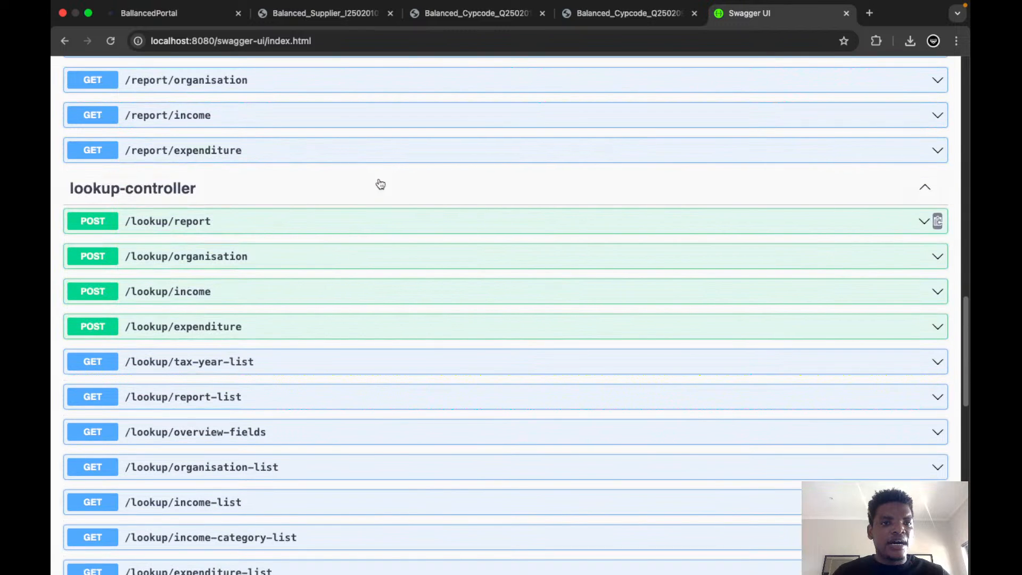
scroll(380, 183, up, 15)
scroll(380, 184, up, 6)
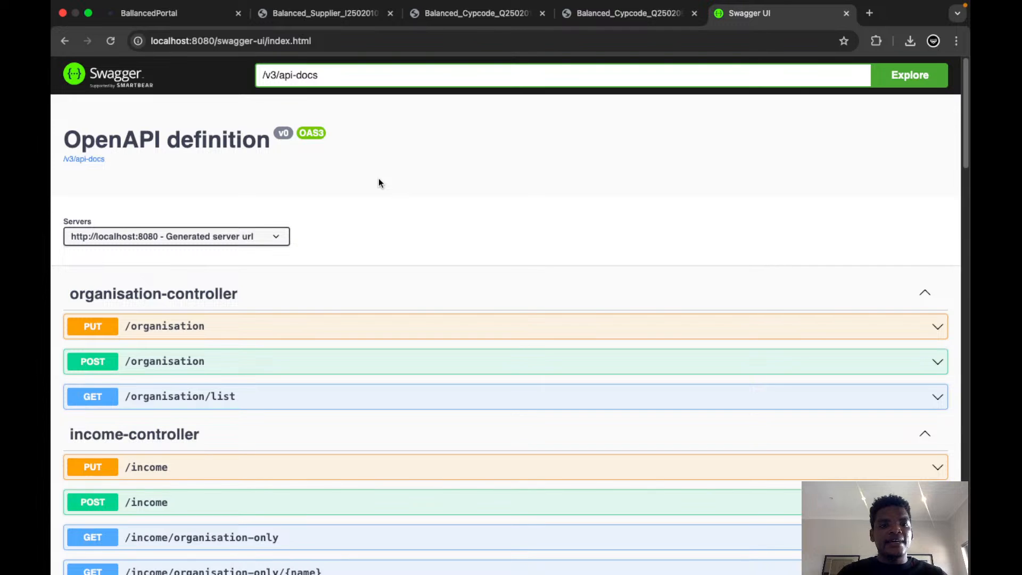